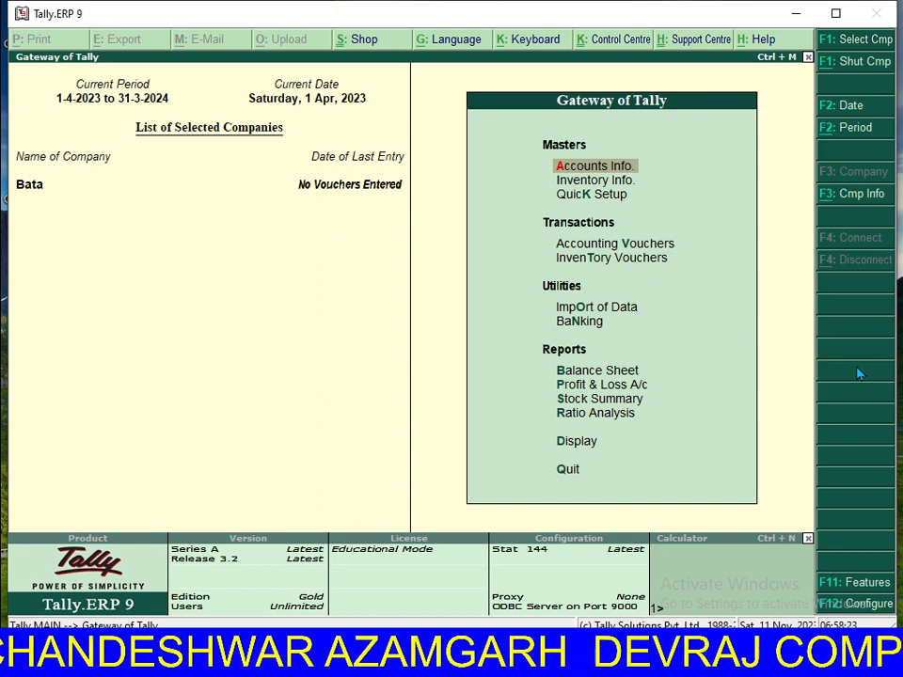
Step: Shut the open Bata company and open the form for creating a new company
key("alt+F1")
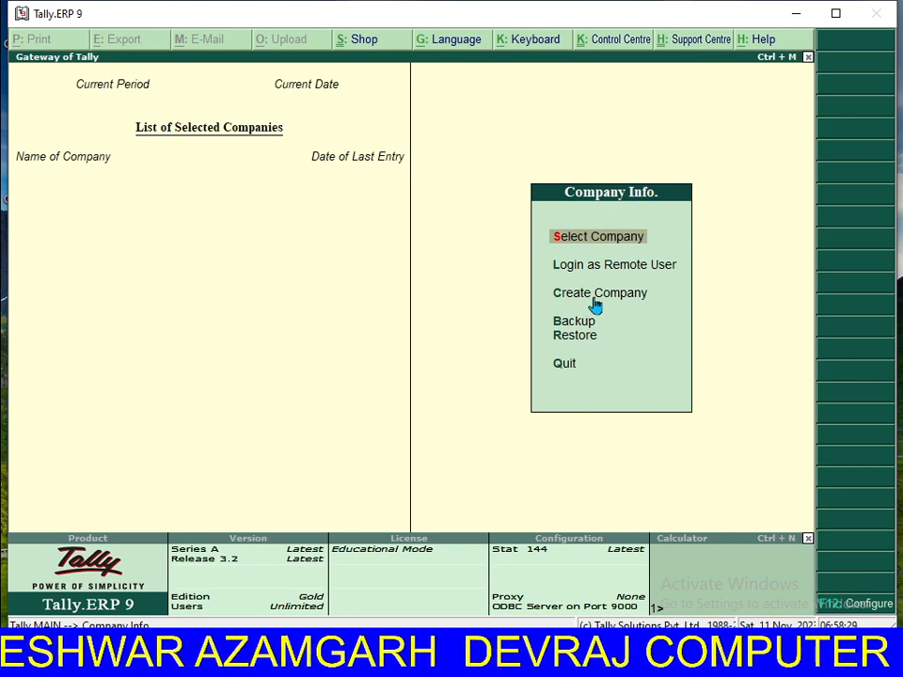
key("Down")
key("Down")
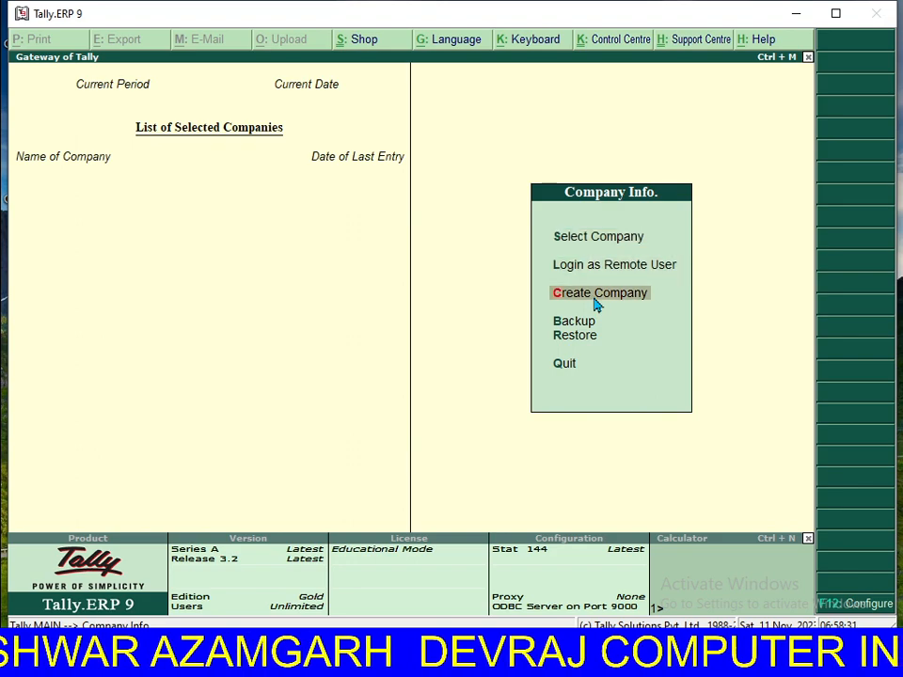
key("Return")
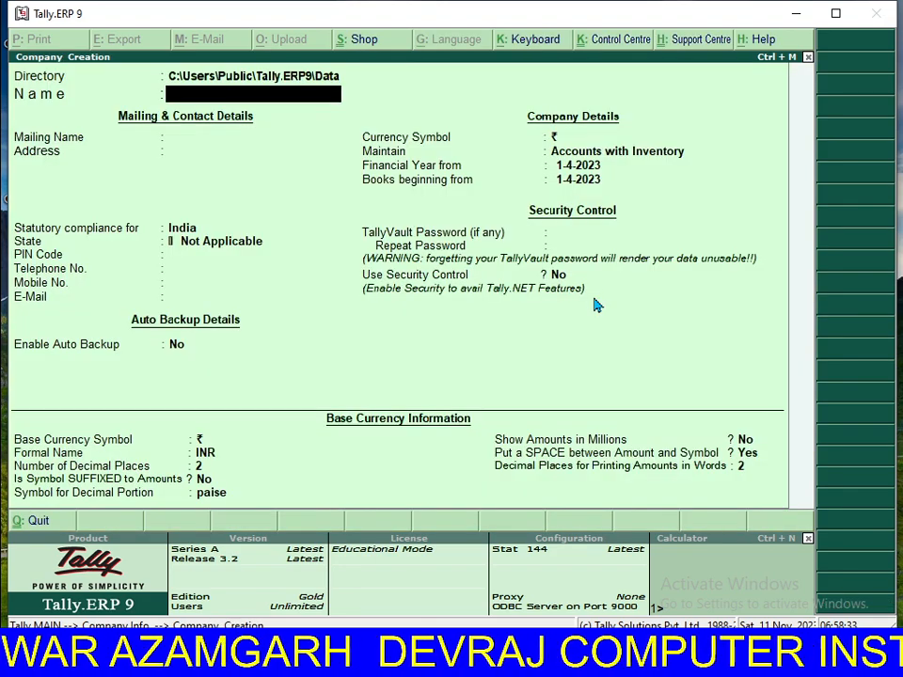
Step: Name the new company Bata and save it with the default company details
type("Btat")
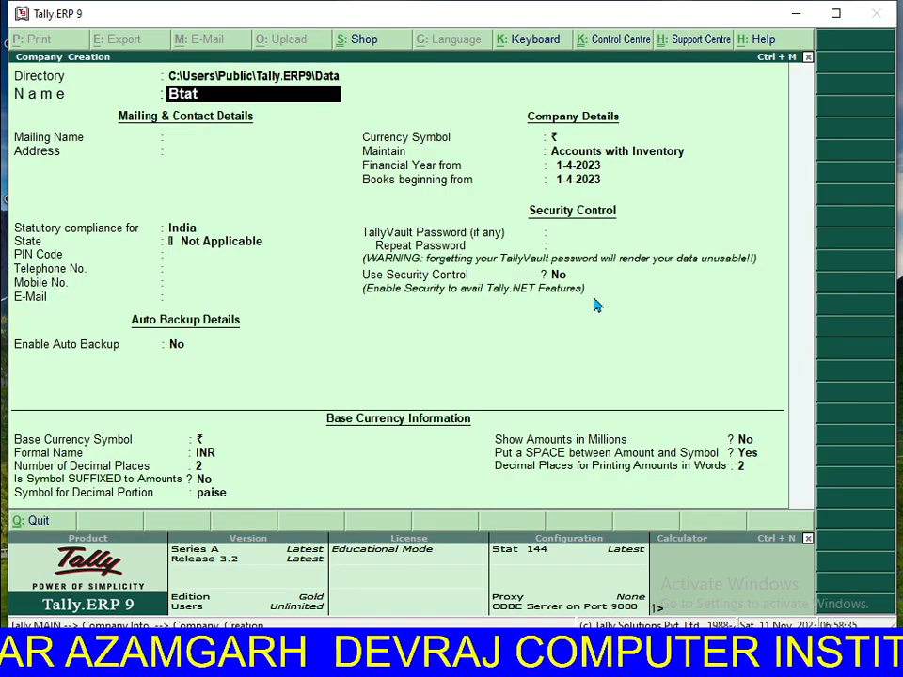
key("BackSpace")
key("BackSpace")
key("BackSpace")
type("ata")
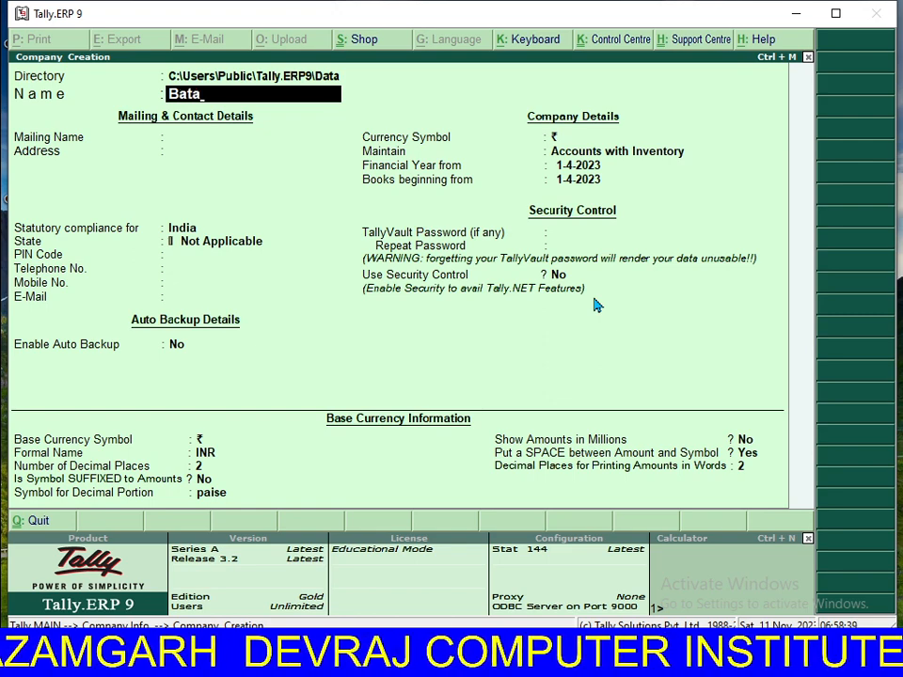
key("ctrl+a")
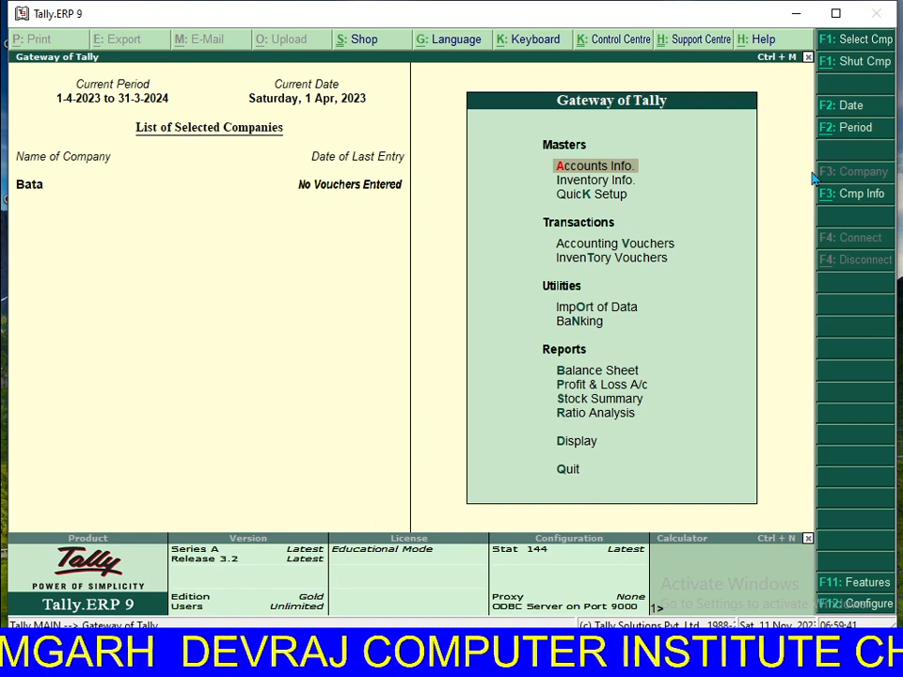
Step: Start a new single ledger in the accounts masters, naming it Purchase without an alias
key("Return")
key("Down")
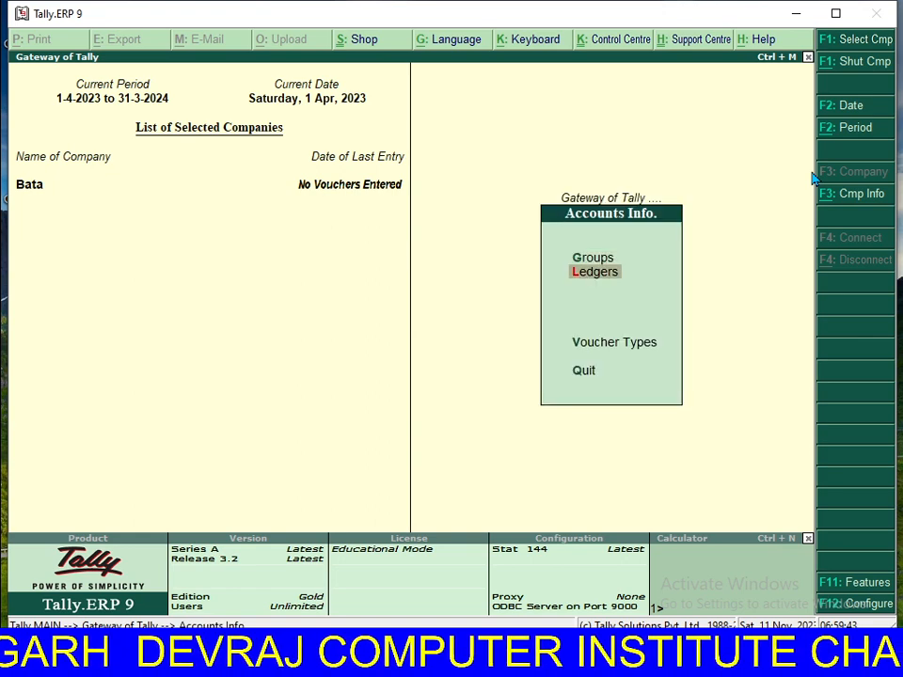
key("Return")
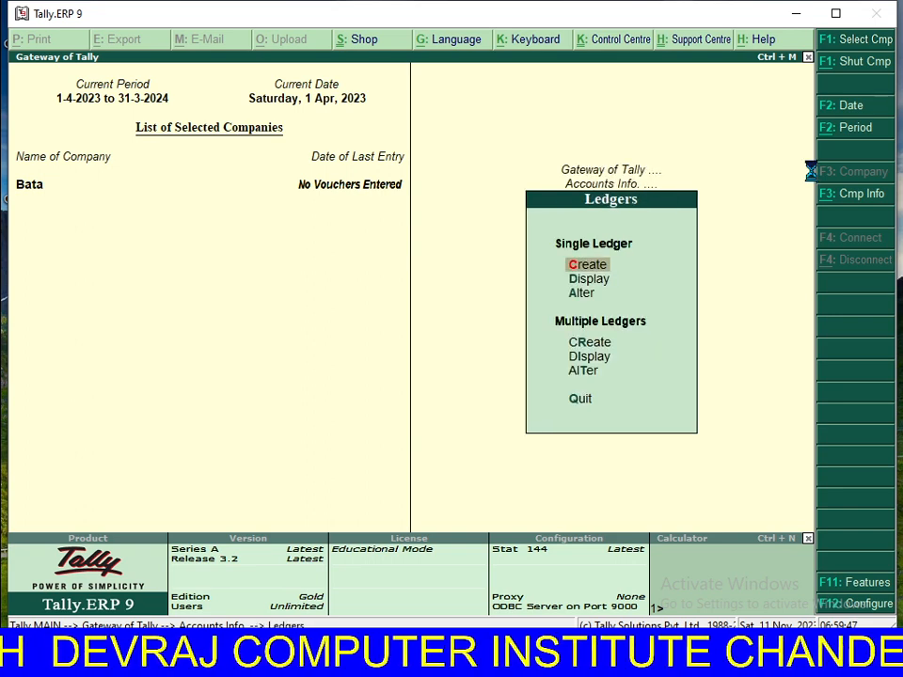
key("Return")
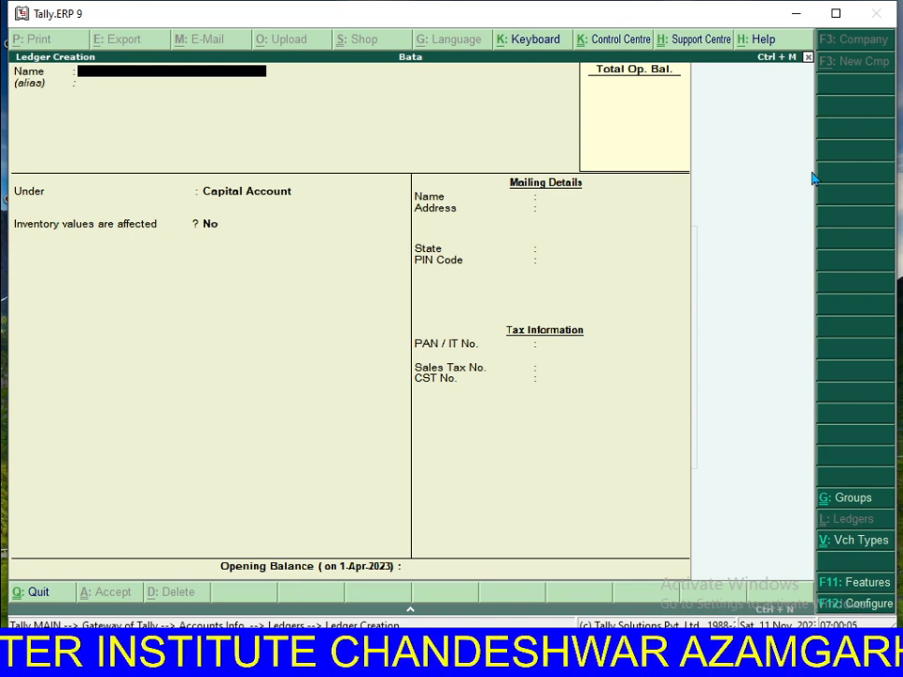
type("Purchase")
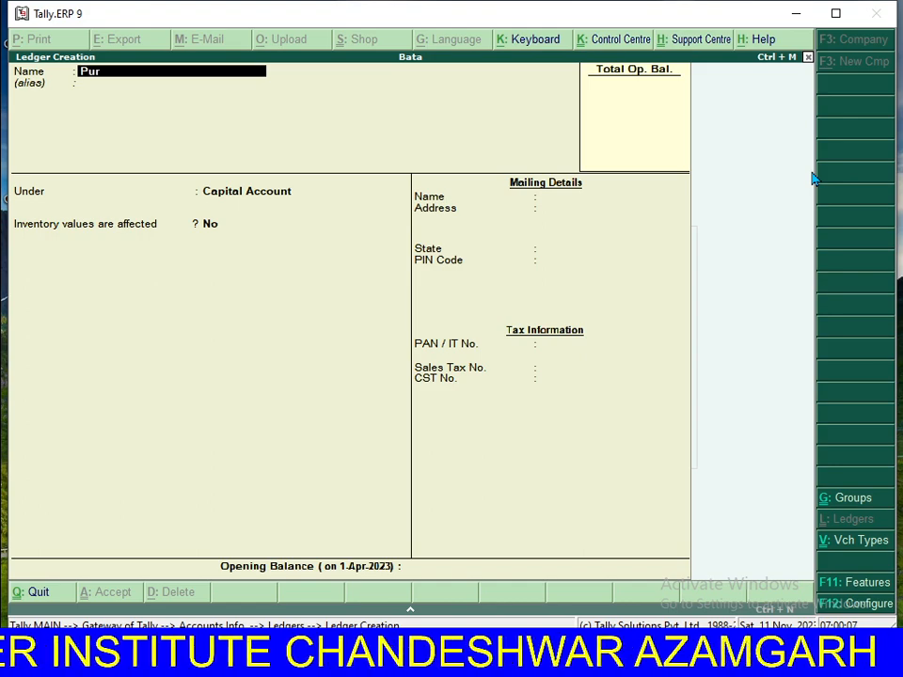
key("Return")
key("Return")
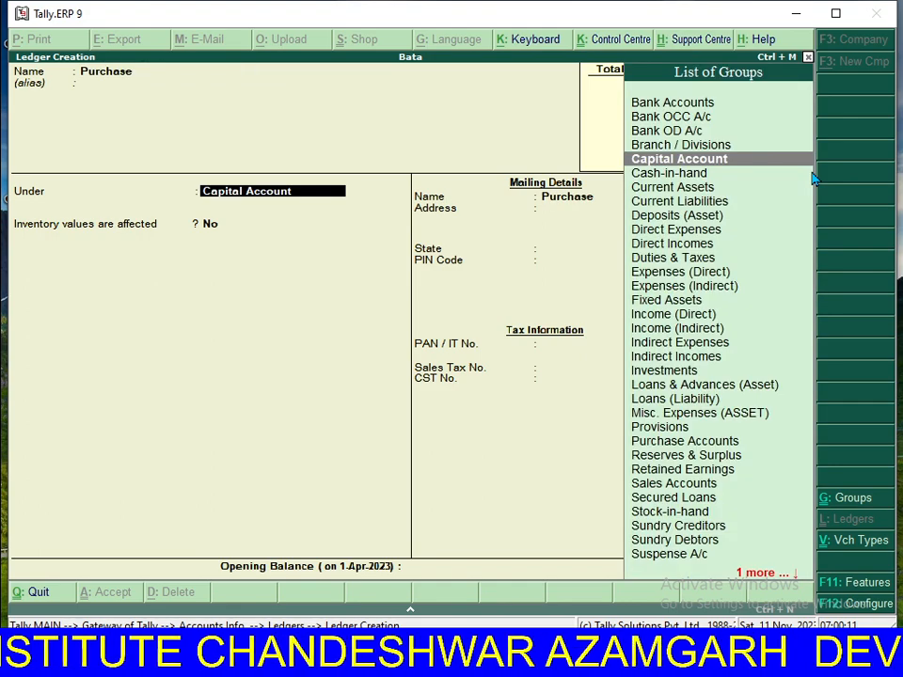
Step: Put the Purchase ledger under Purchase Accounts, keep inventory values affected as Yes, and save the ledger
type("P")
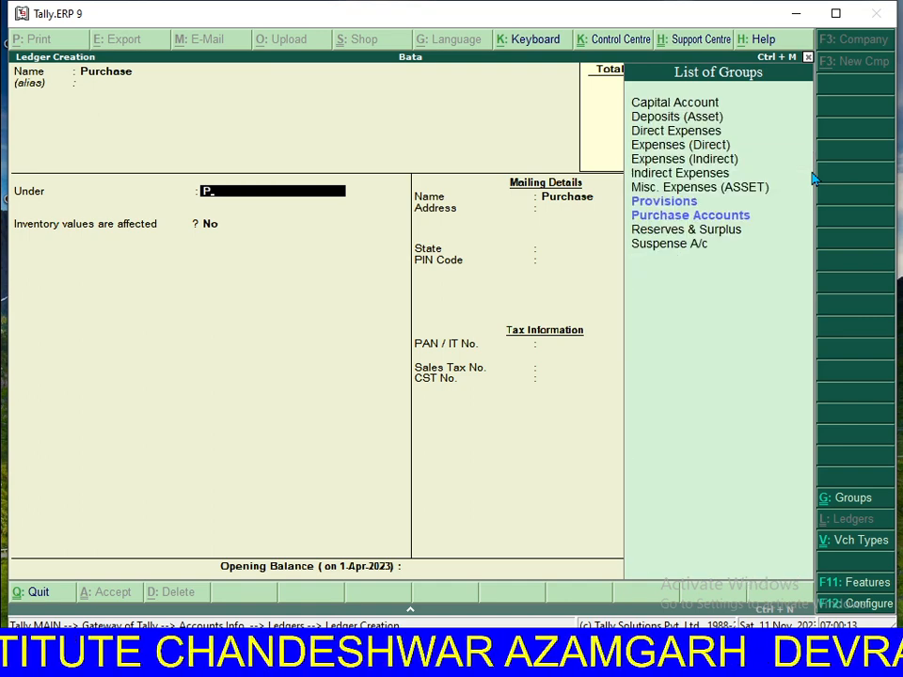
key("Down")
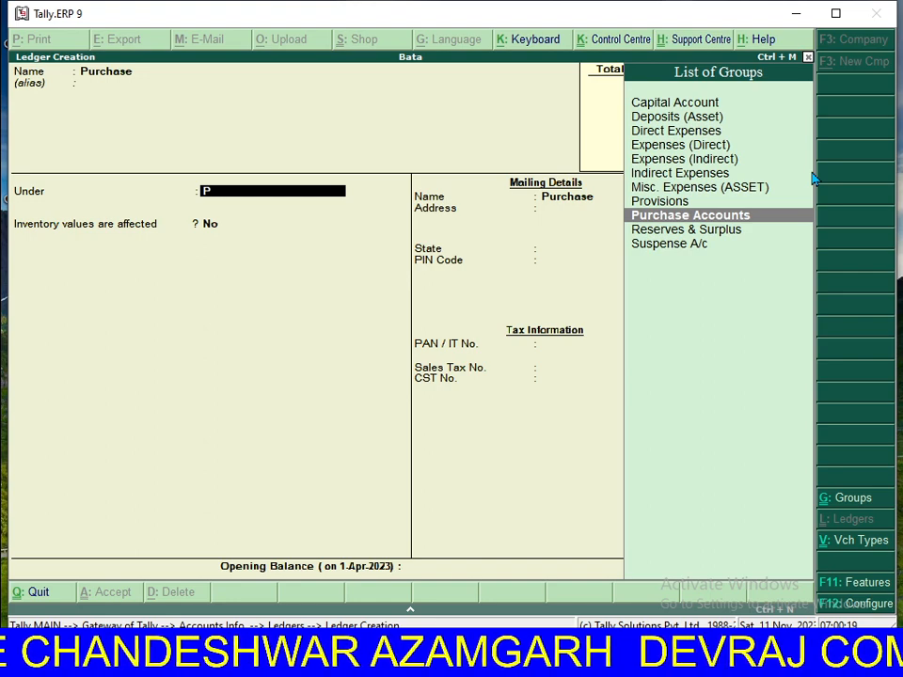
key("Return")
key("Return")
key("Return")
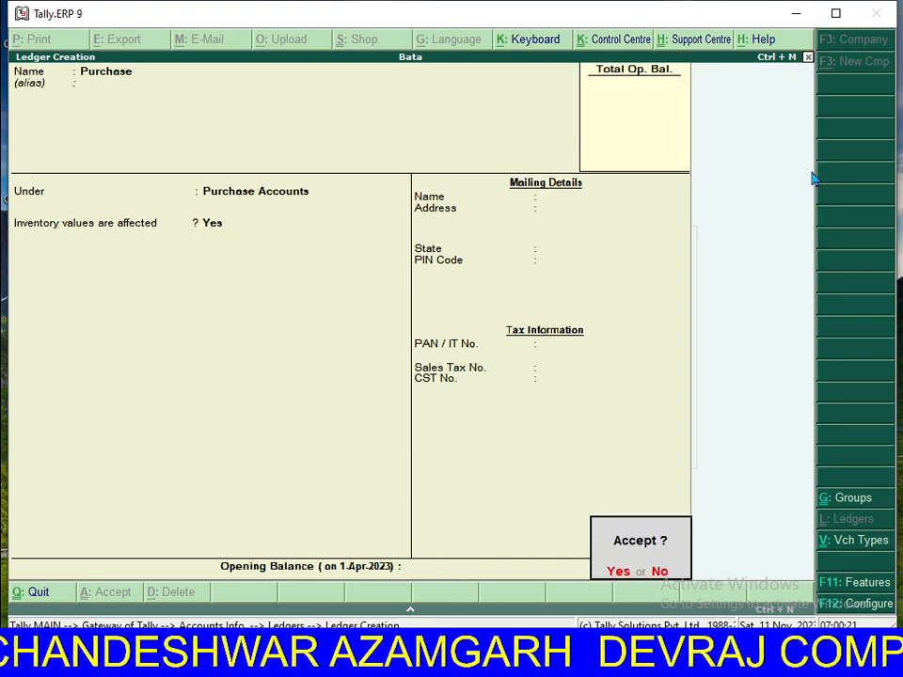
key("Return")
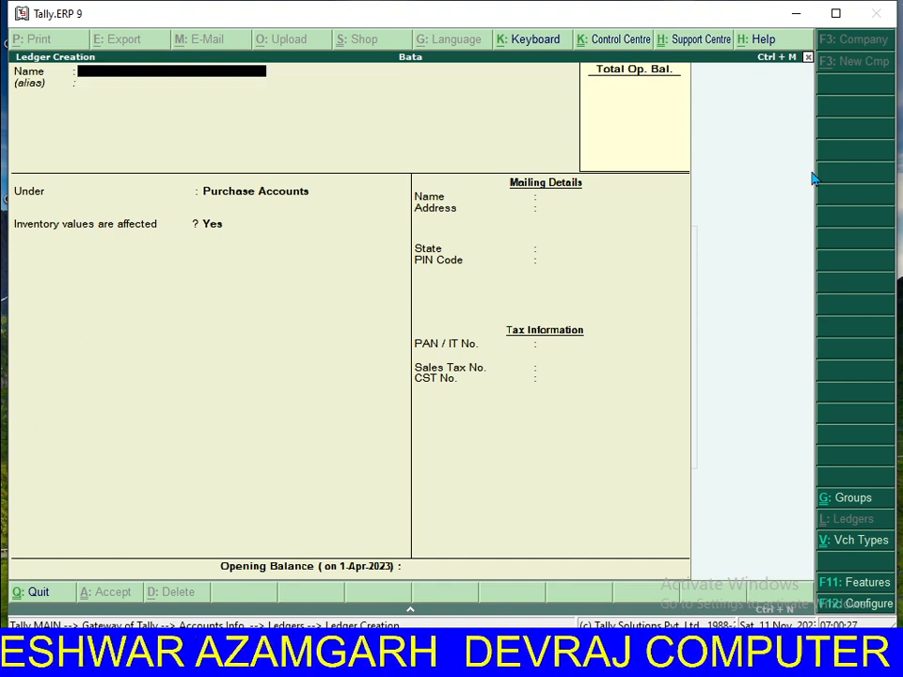
Step: Create a Purchase Return ledger under Purchase Accounts with inventory values affected kept at Yes, and save it
type("Purchase")
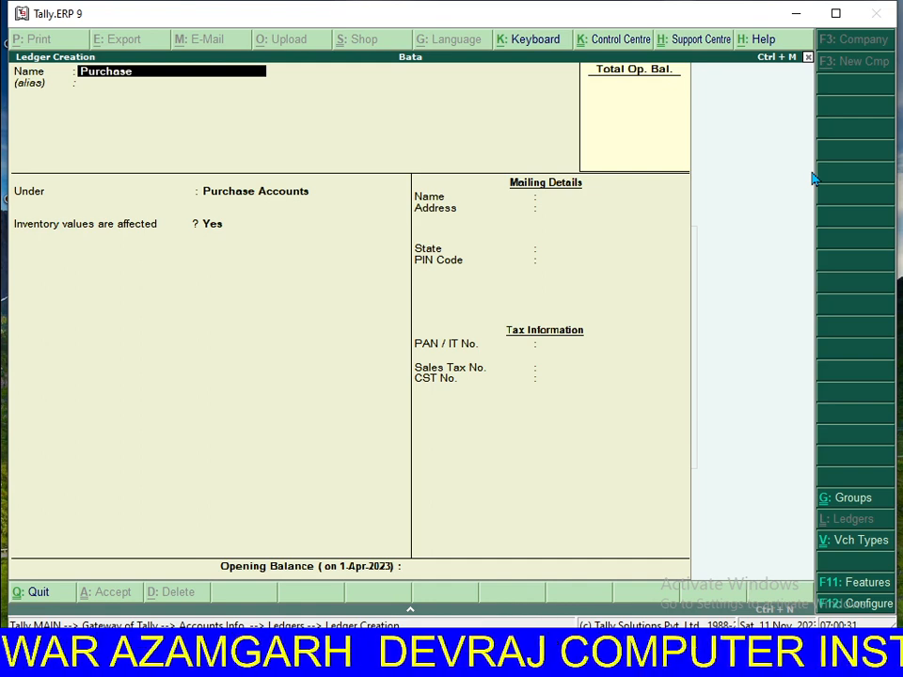
type(" Retu")
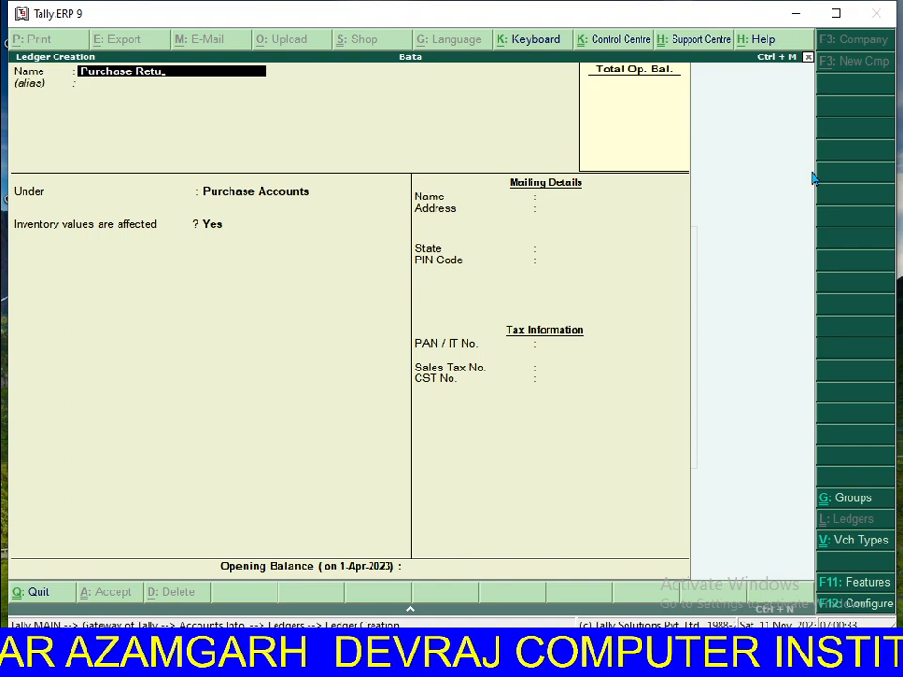
type("rn")
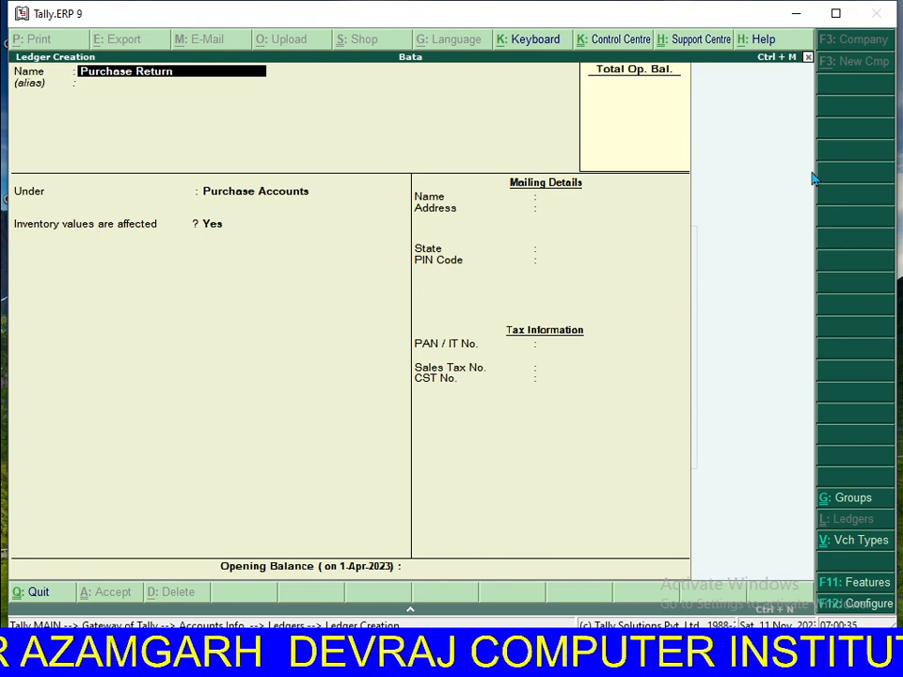
key("Return")
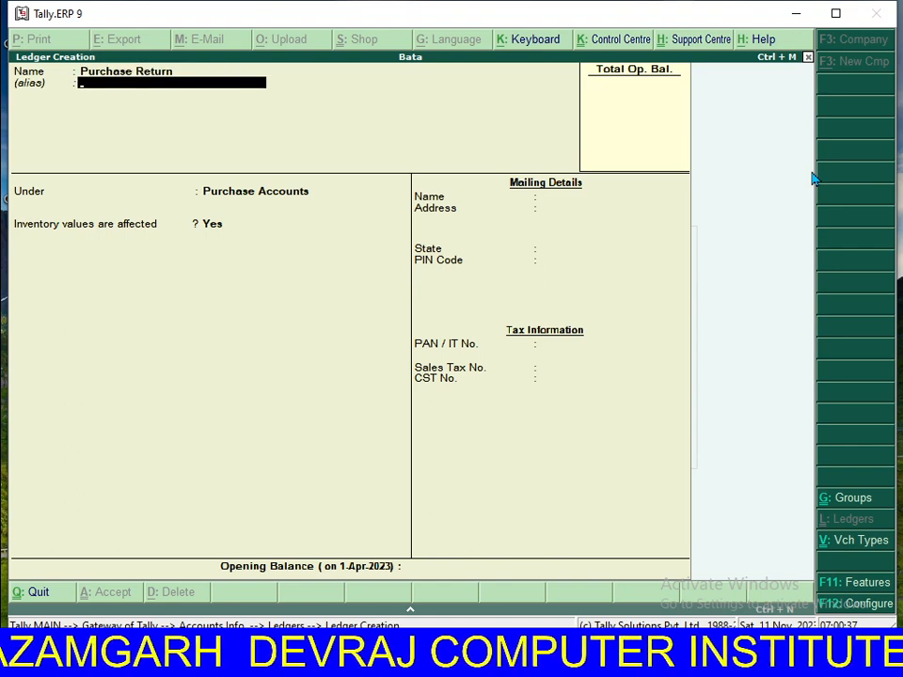
key("Return")
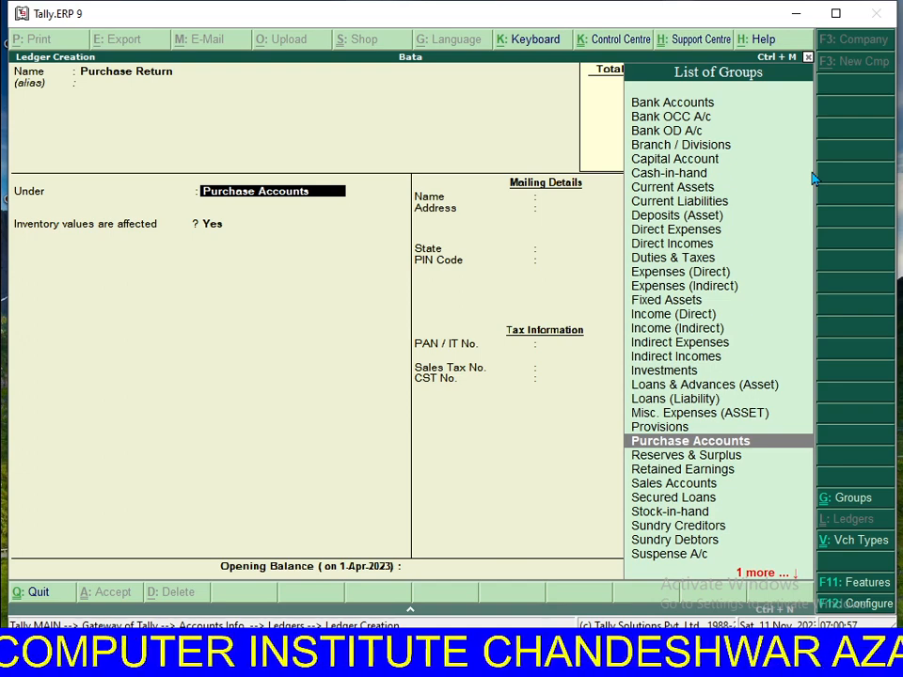
key("Return")
key("Return")
key("Return")
key("Return")
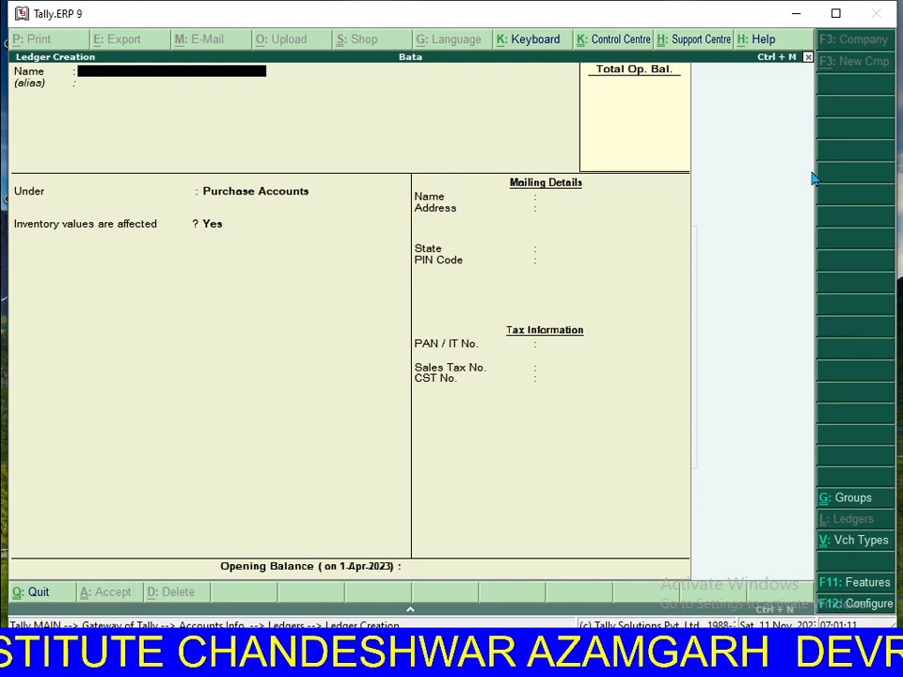
Step: Enter the supplier's name for a new ledger and put it under Sundry Creditors
type("Ram")
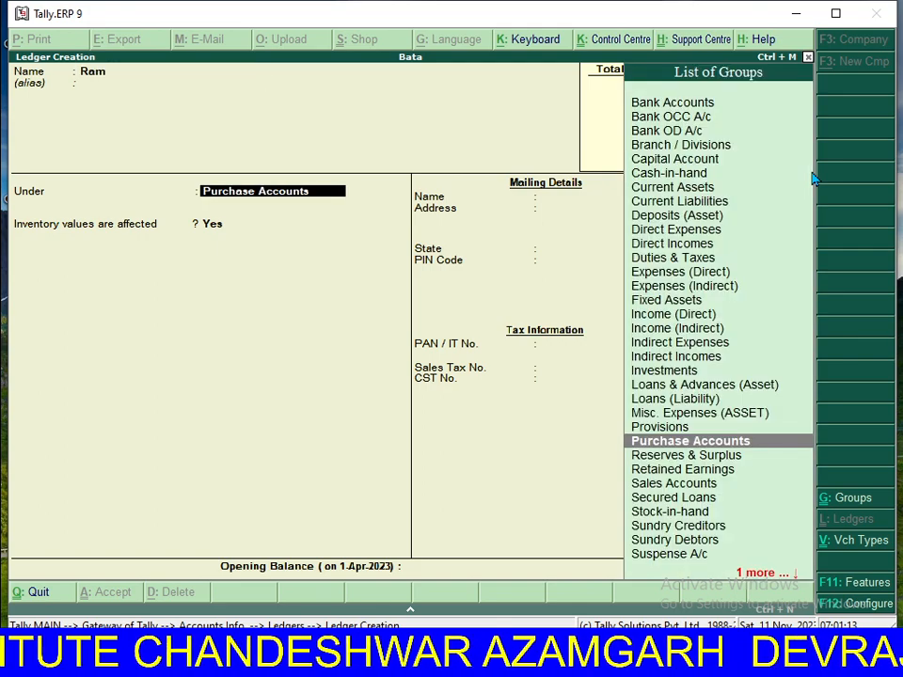
type("S")
key("Down")
key("Down")
key("Down")
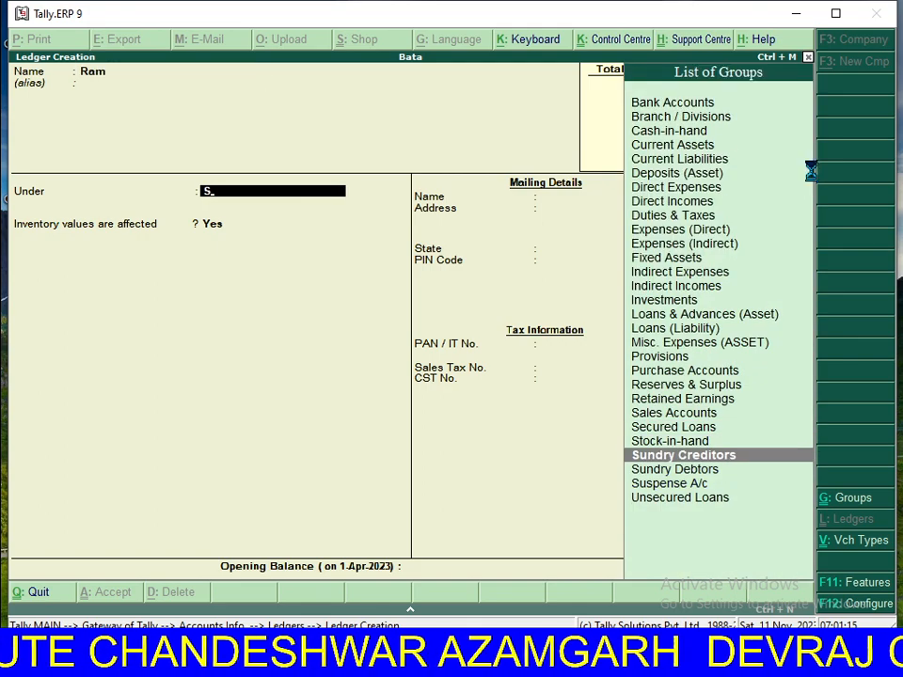
key("Return")
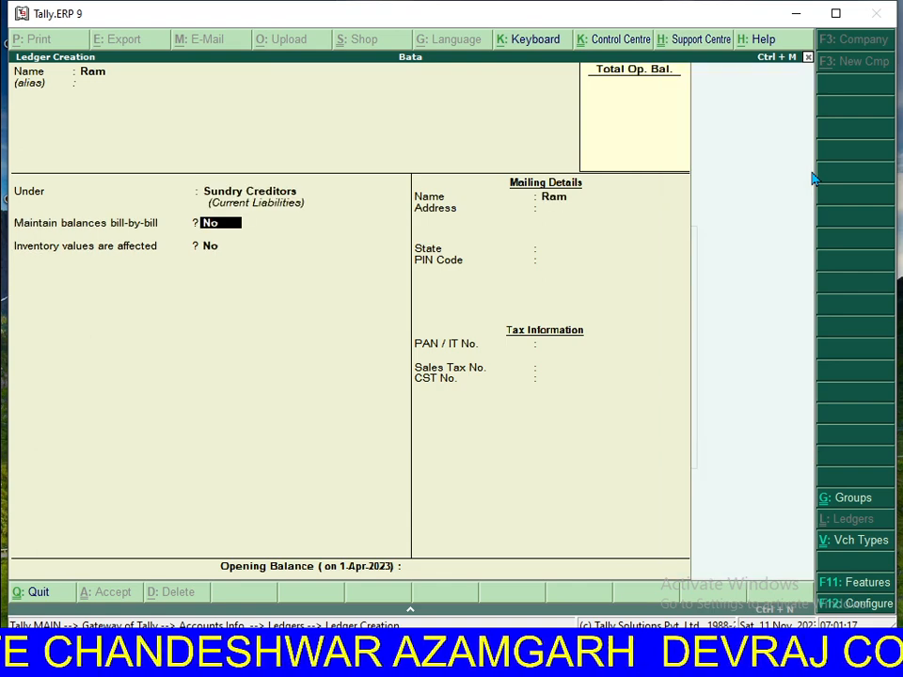
Step: Set inventory values affected to Yes and the state to Not Applicable for the supplier ledger, leave its remaining details blank, and save it
key("Return")
type("y")
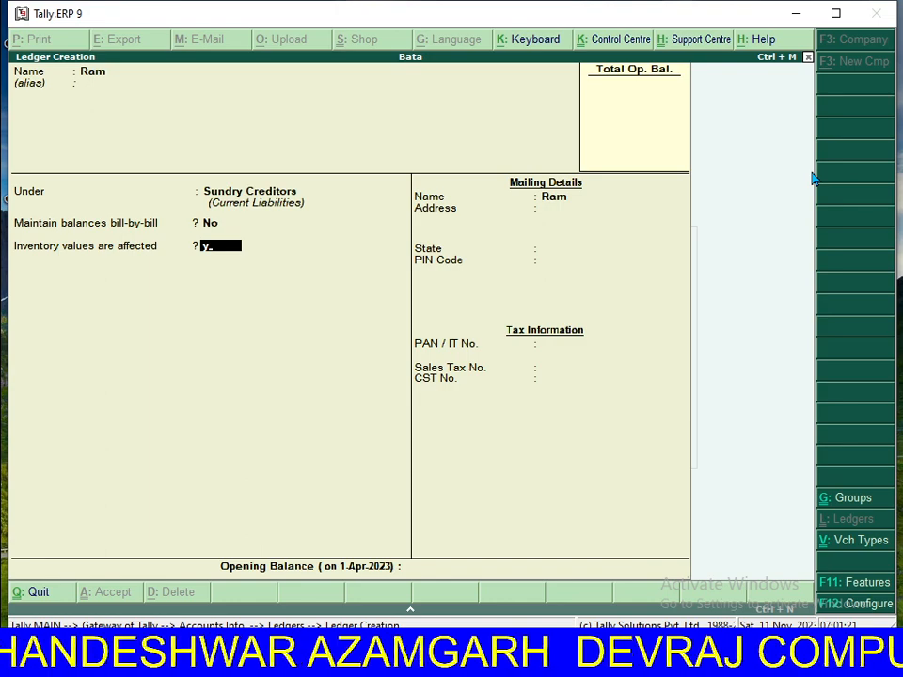
key("Return")
key("Return")
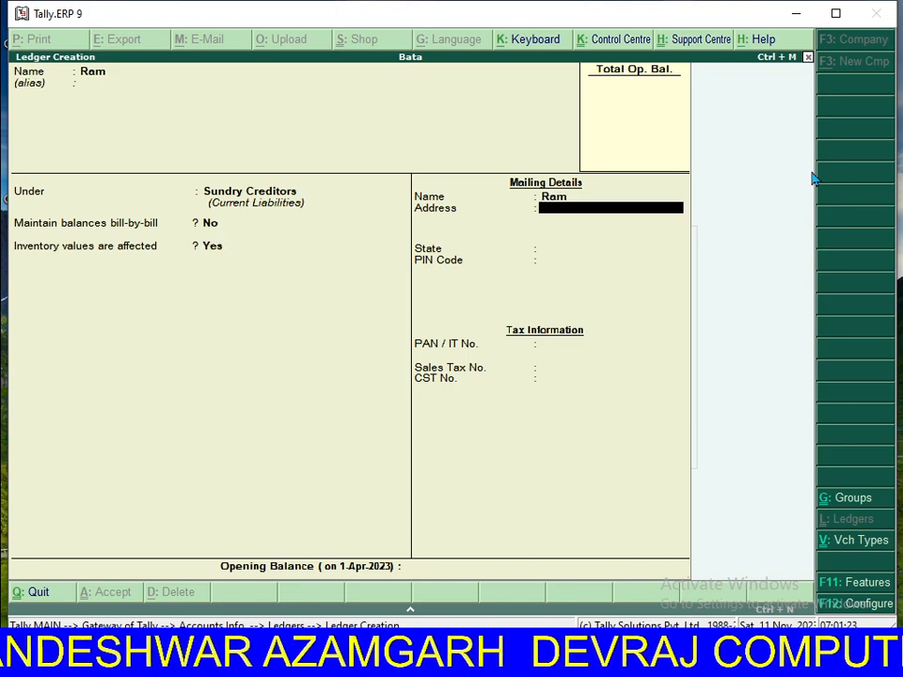
key("Return")
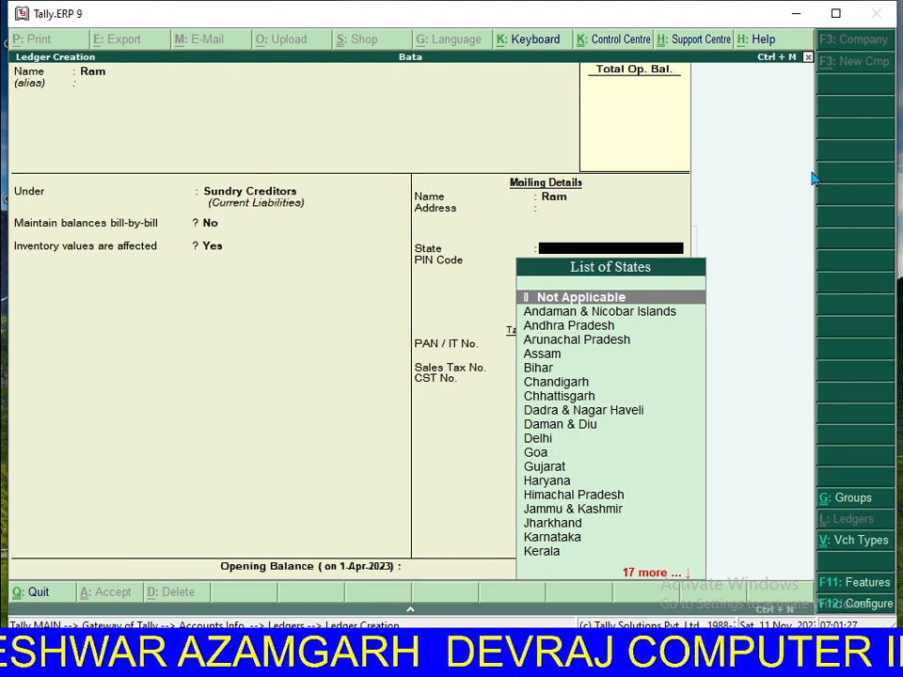
key("Return")
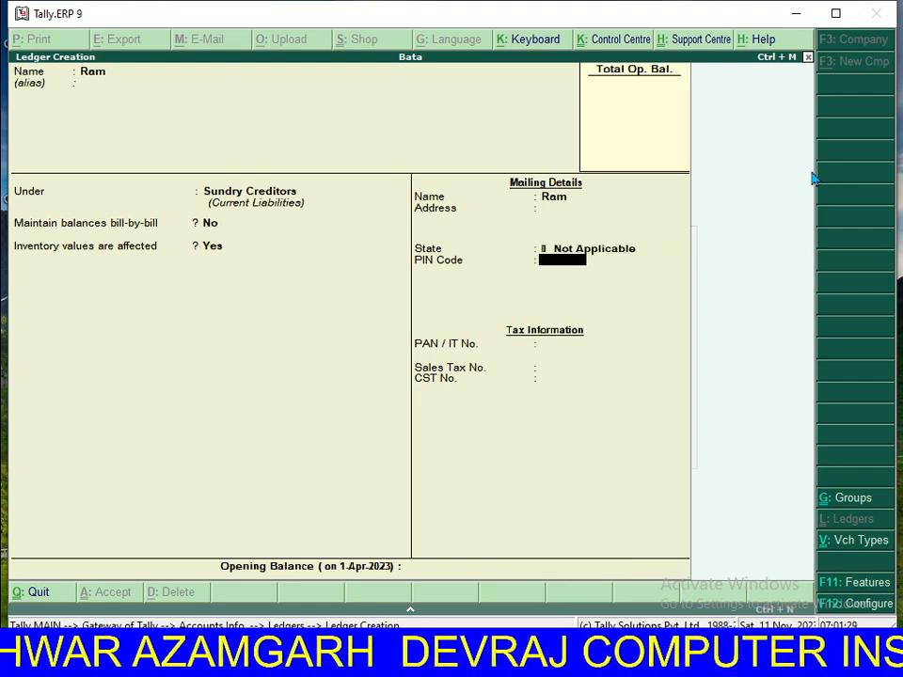
key("Return")
key("Return")
key("Return")
key("Return")
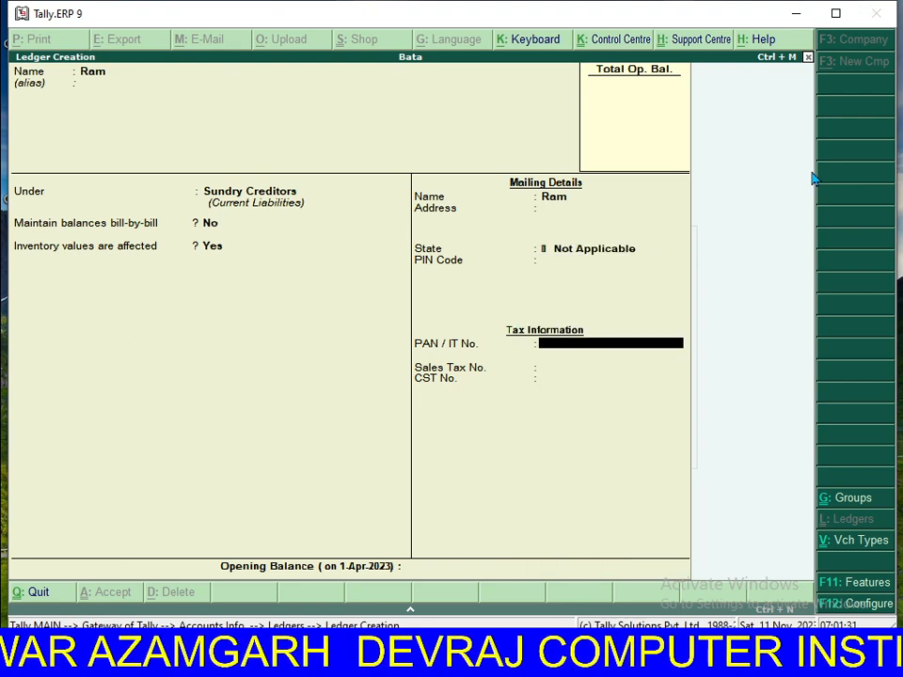
key("Return")
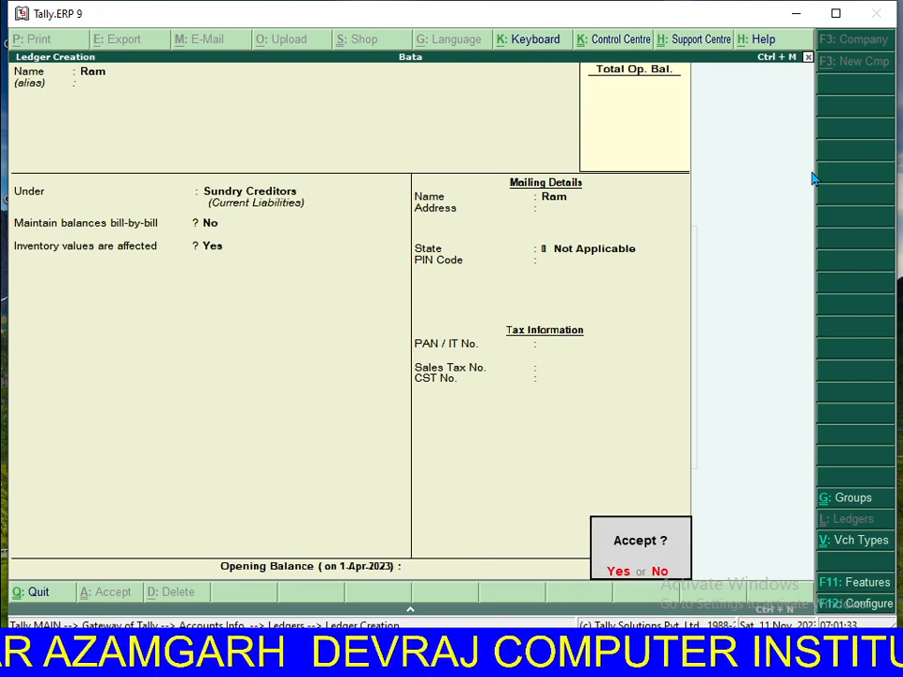
key("Return")
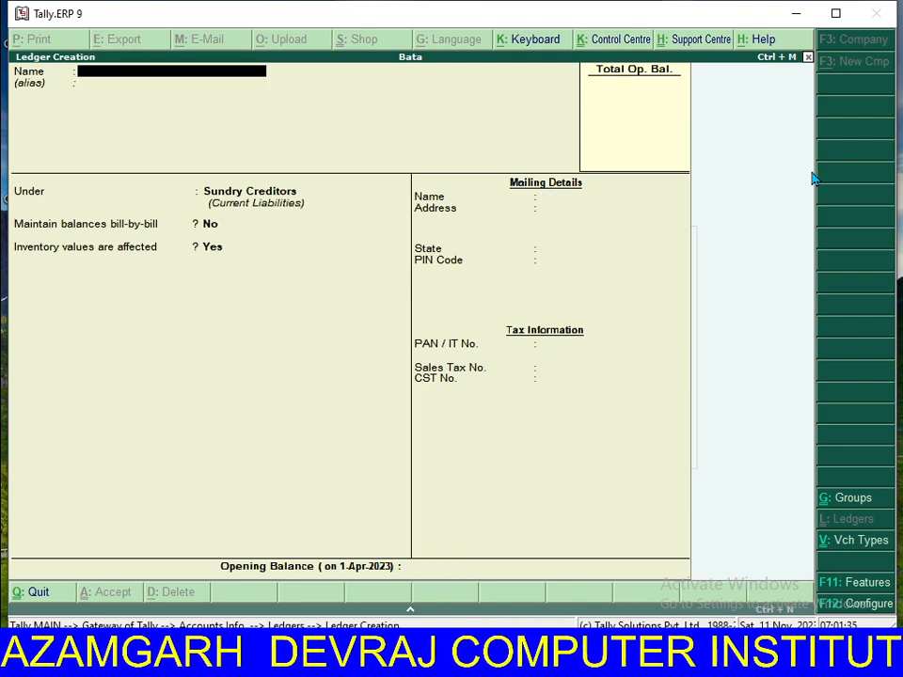
Step: Leave ledger creation without starting another ledger and return to the company's main gateway
key("Escape")
key("Return")
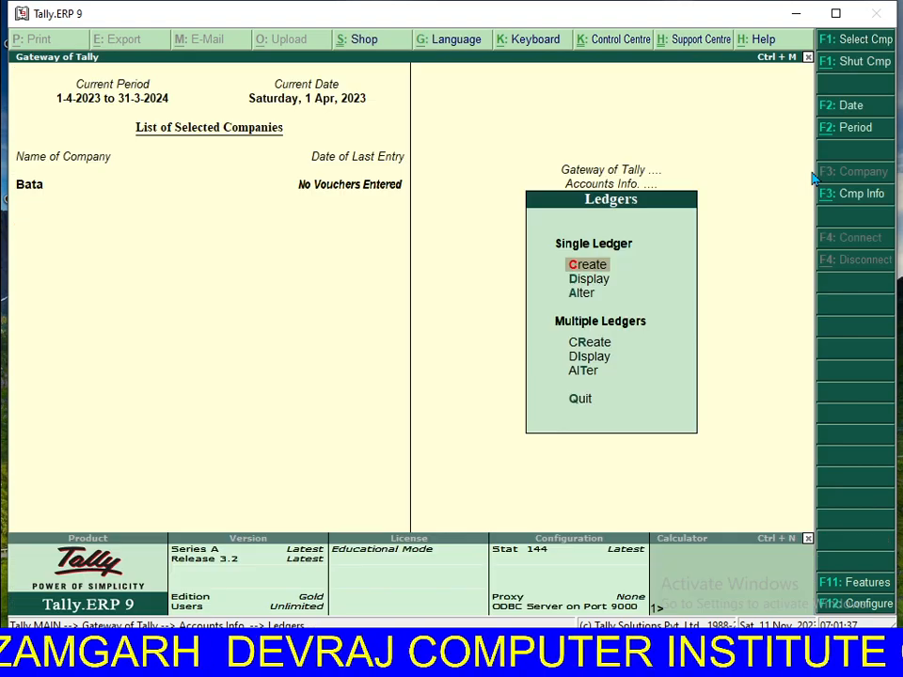
key("Escape")
key("Escape")
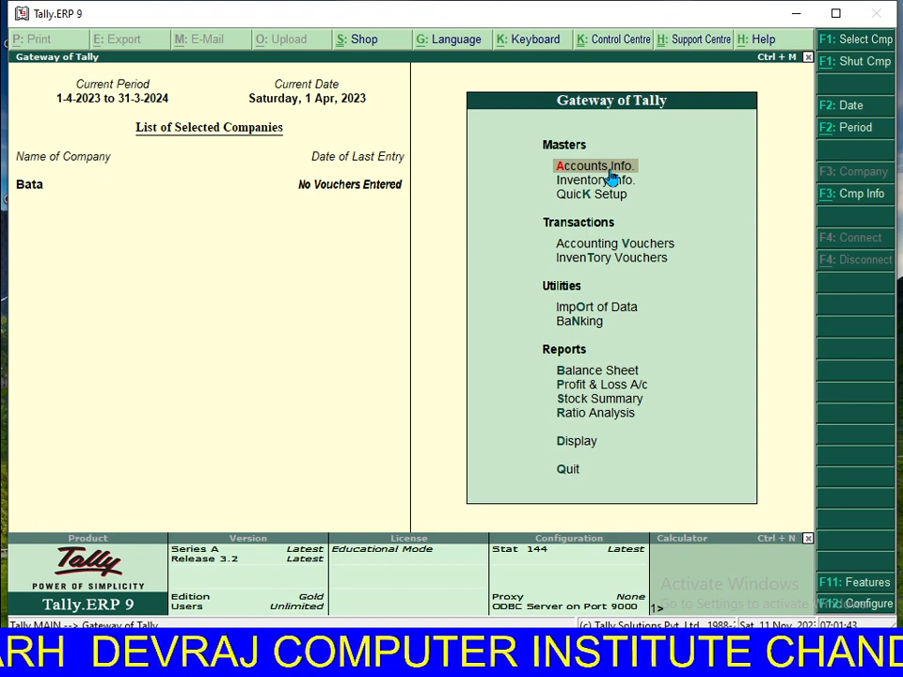
key("F11")
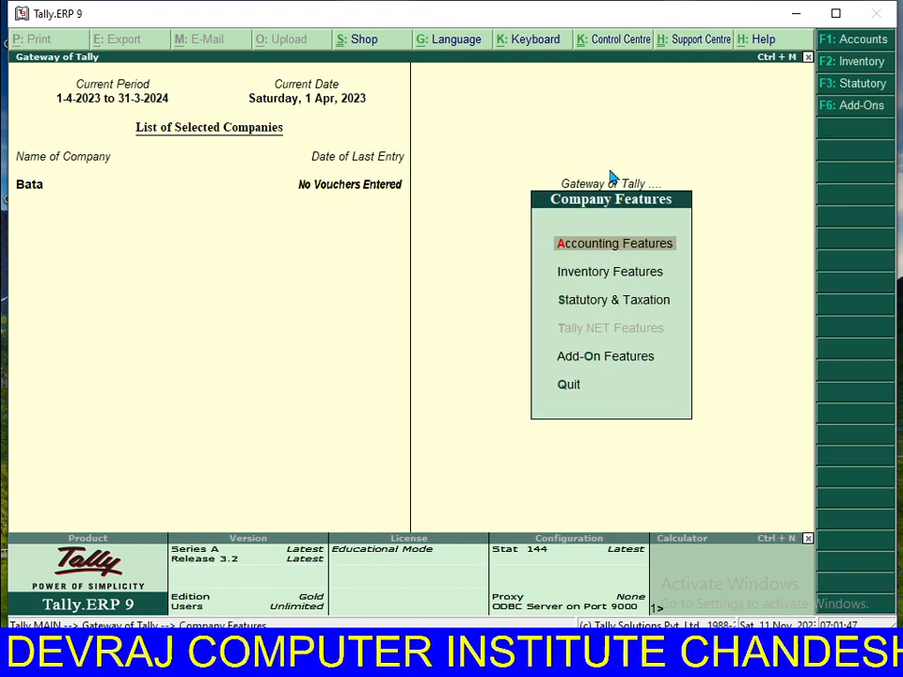
key("Return")
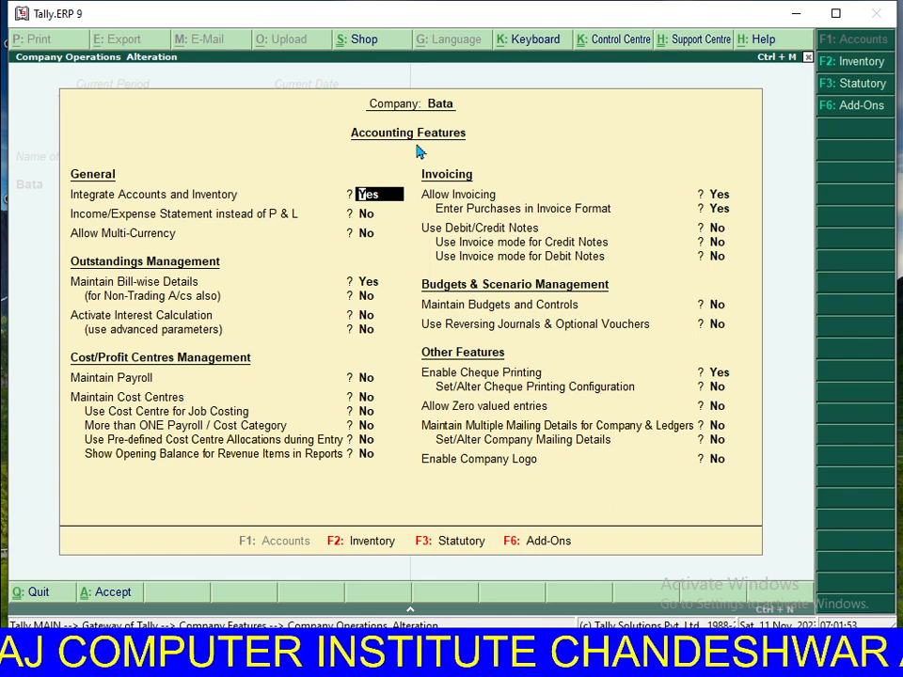
key("Escape")
key("Return")
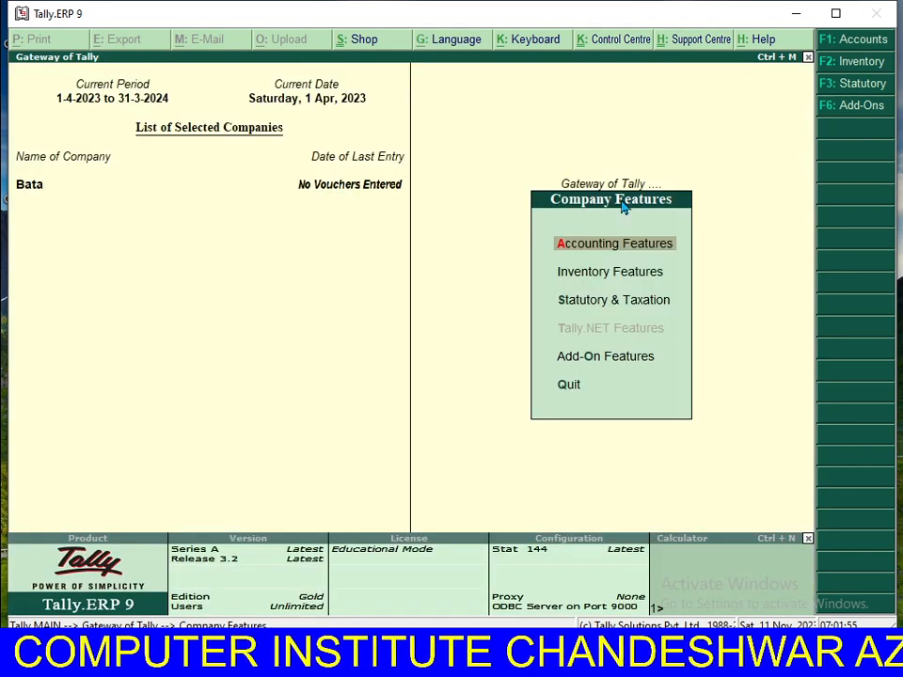
key("Escape")
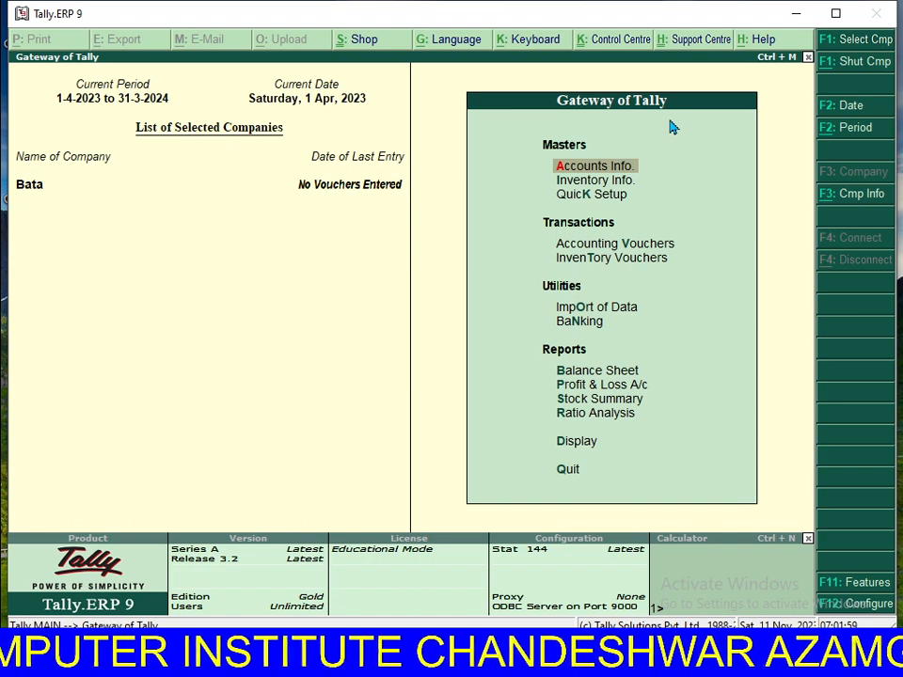
Step: Set the accounting features for debit/credit notes, invoice mode for credit notes and invoice mode for debit notes to Yes
key("F11")
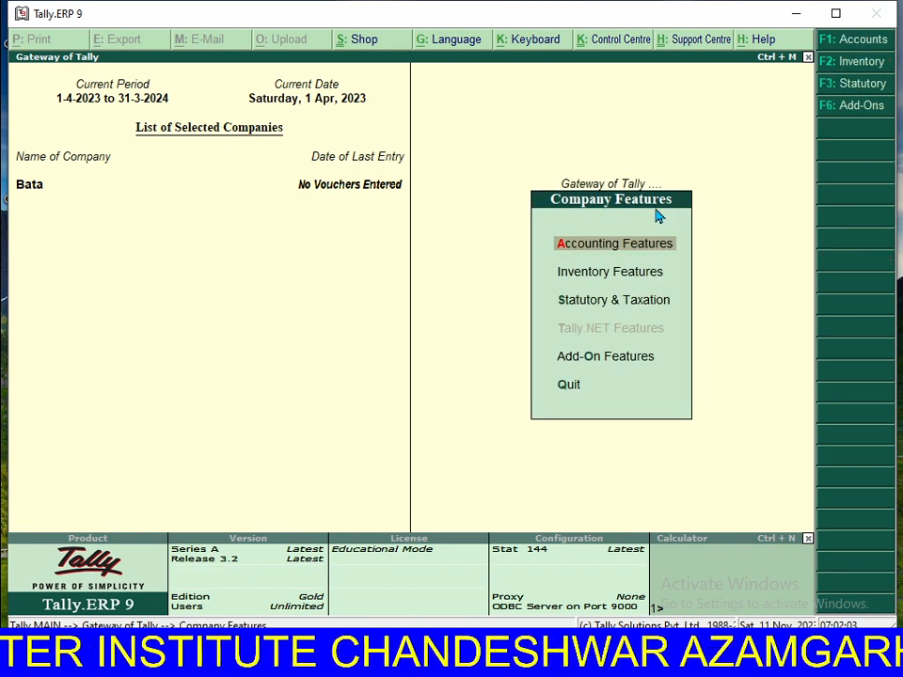
left_click(613, 252)
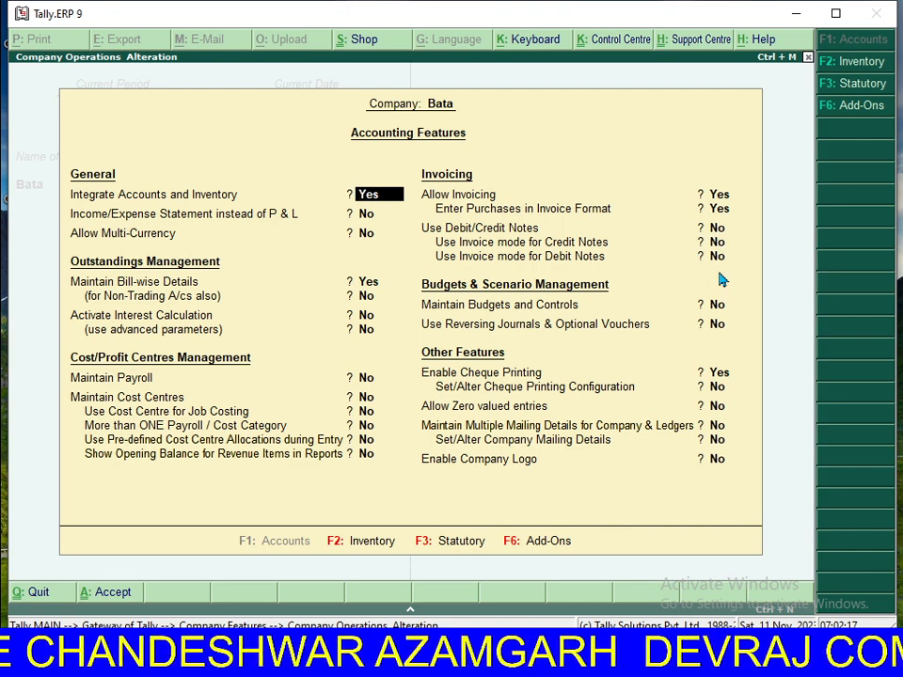
key("Down")
key("Down")
key("Down")
key("Down")
key("Down")
key("Down")
key("Down")
key("Down")
key("Down")
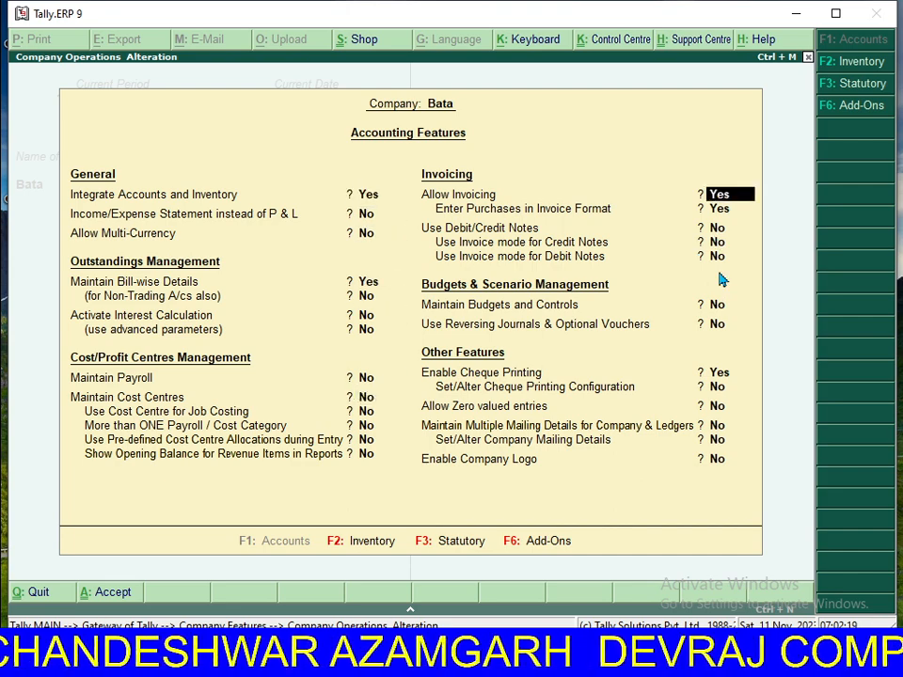
type("y")
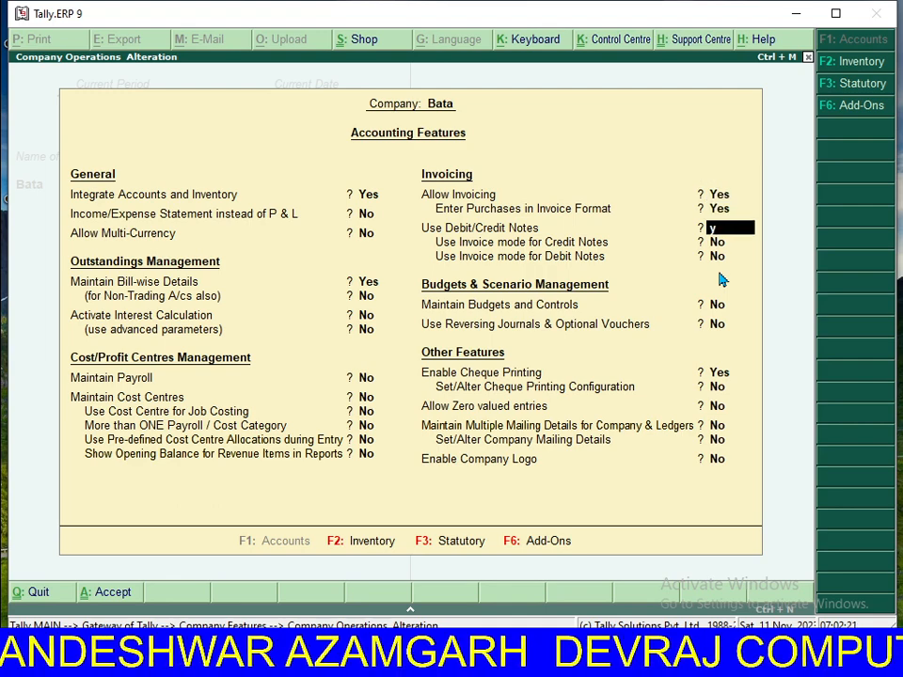
key("Return")
type("y")
key("Return")
type("y")
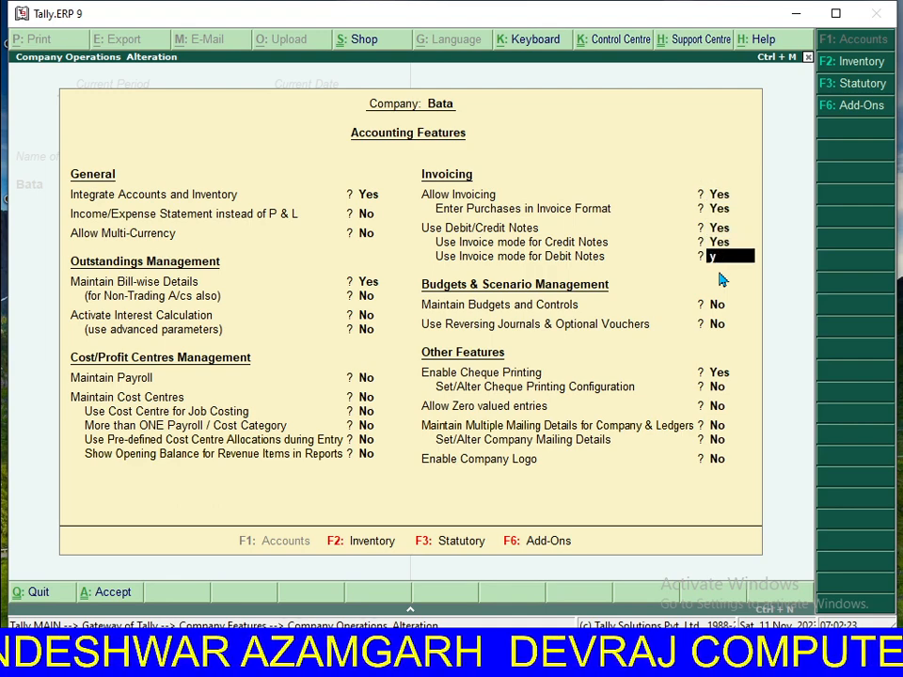
key("Return")
Step: Keep the remaining accounting features as they are, accept the settings and return to the main gateway
key("Down")
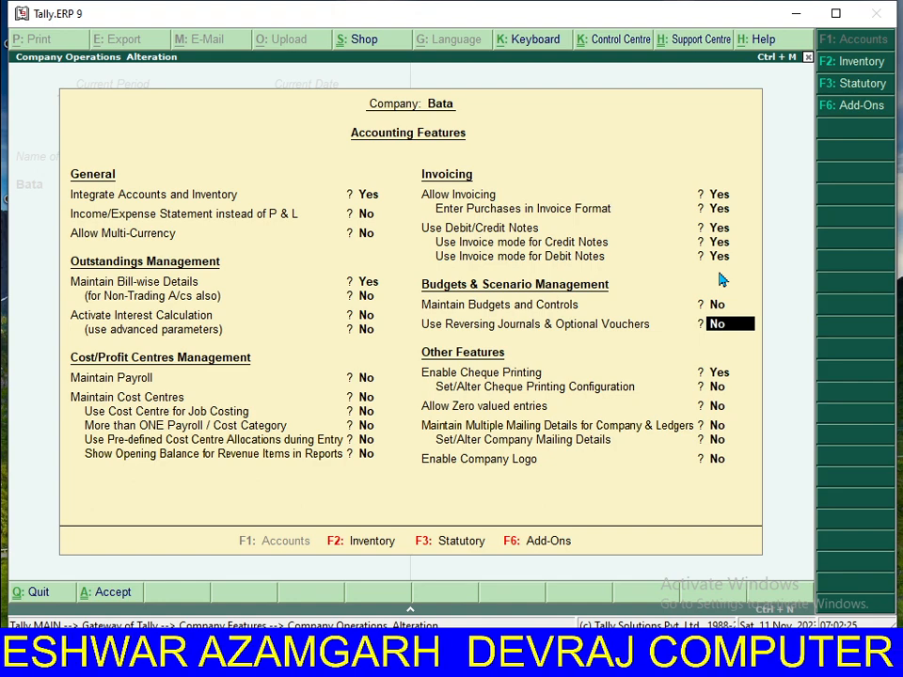
key("Down")
key("Down")
key("Down")
key("Down")
key("Down")
key("Down")
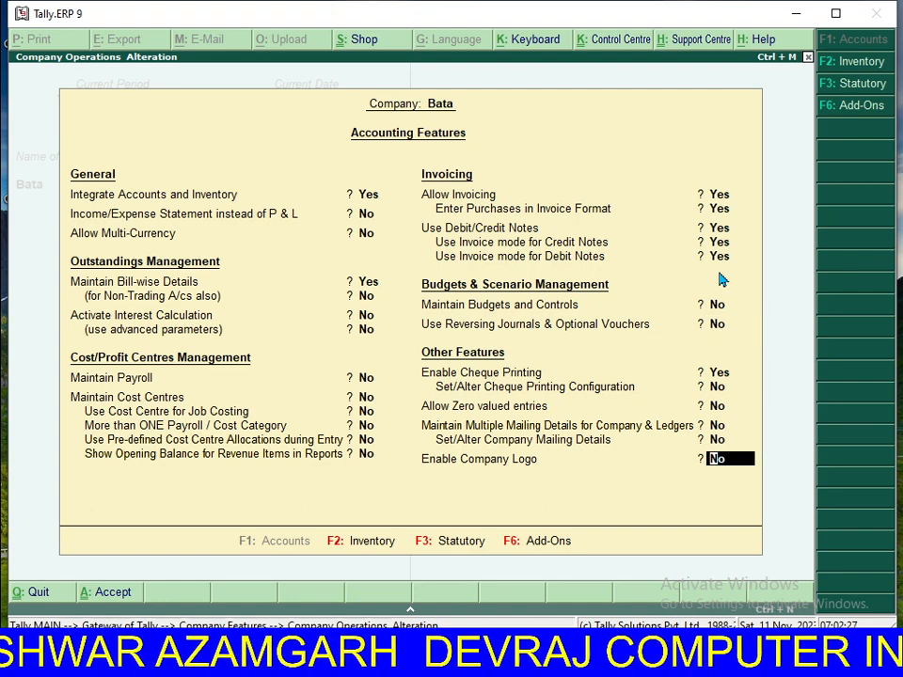
key("Return")
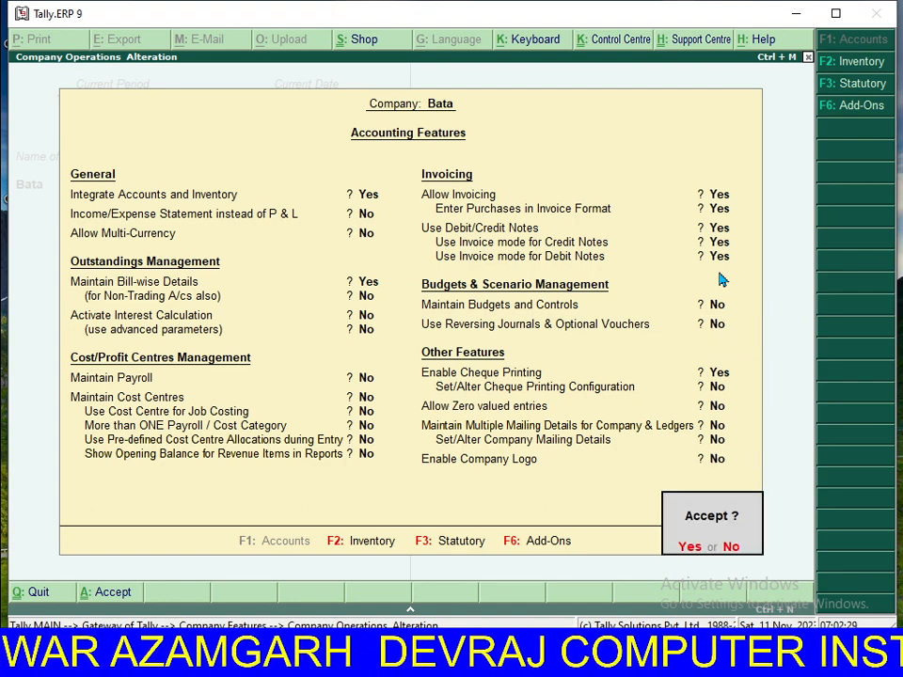
key("y")
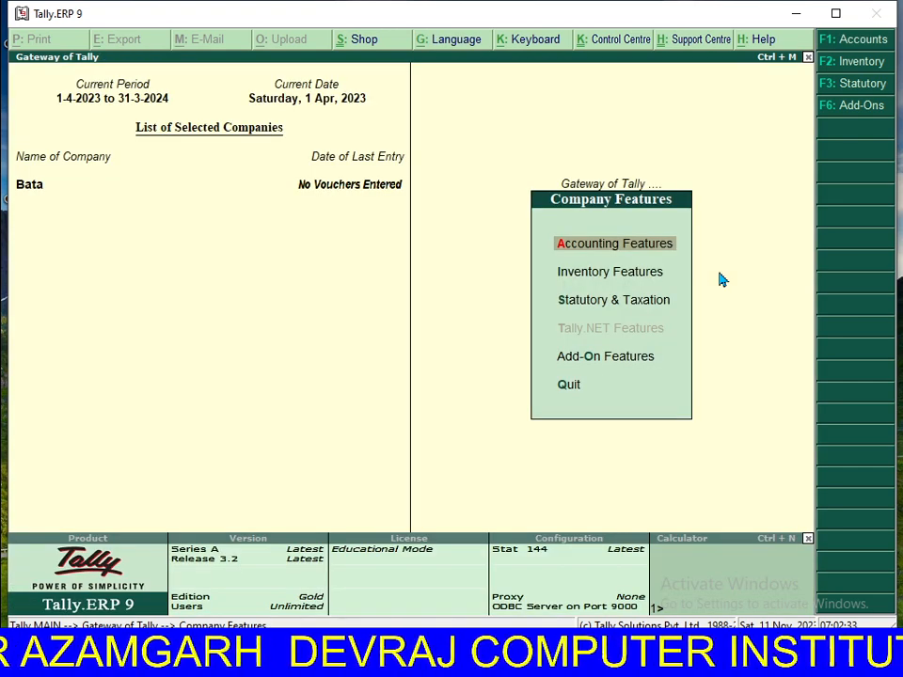
key("Escape")
key("Escape")
key("Escape")
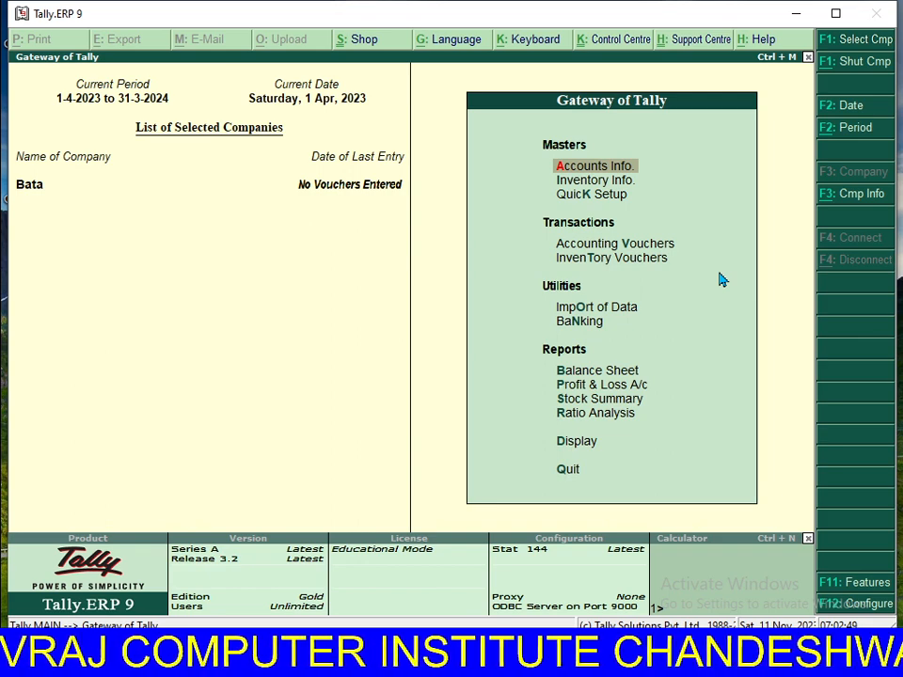
Step: Start a new single ledger named Sale with no alias
key("Down")
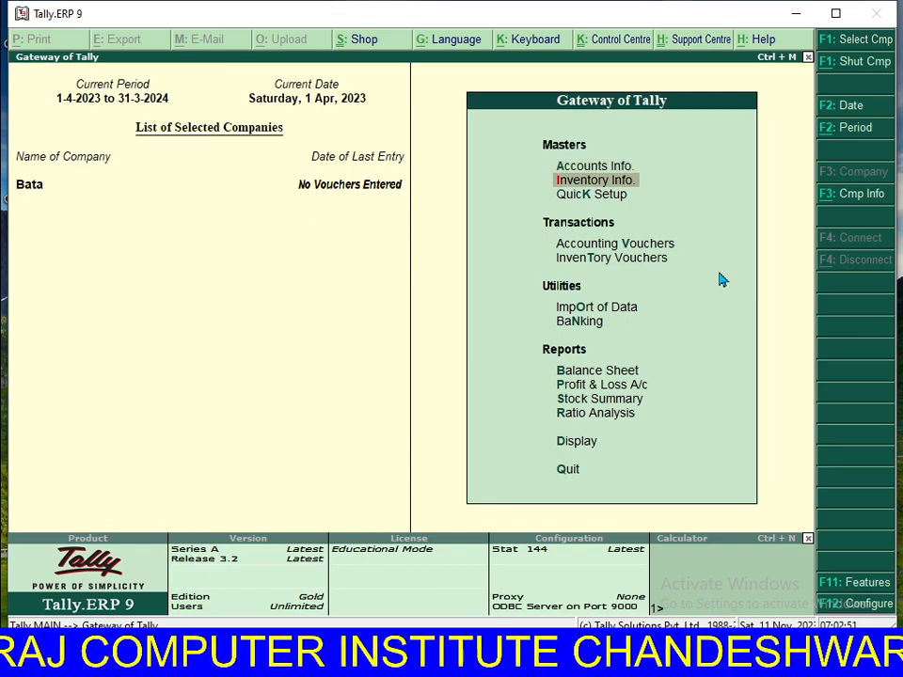
key("Up")
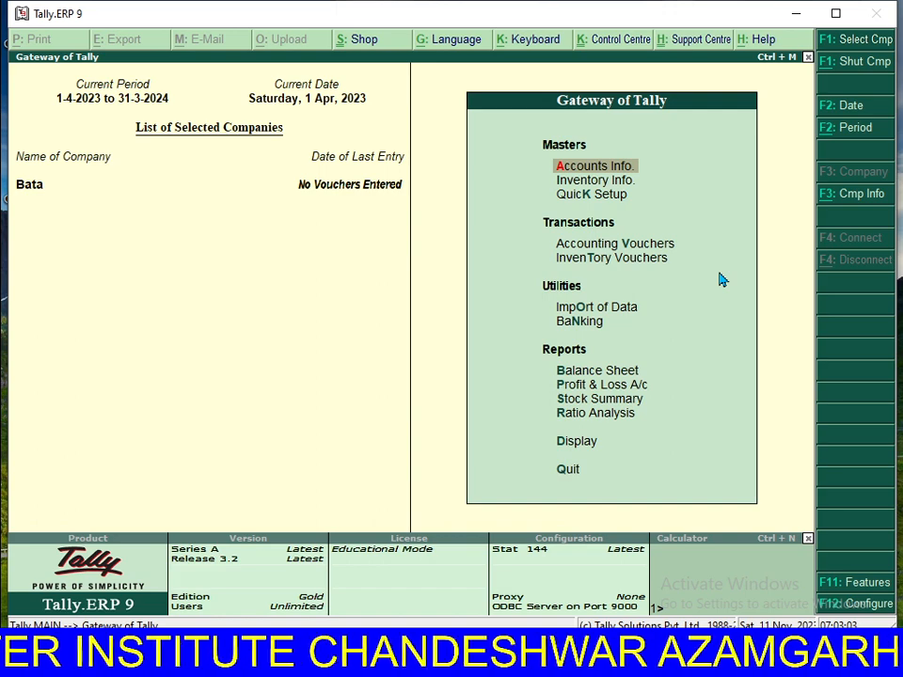
key("Return")
key("Down")
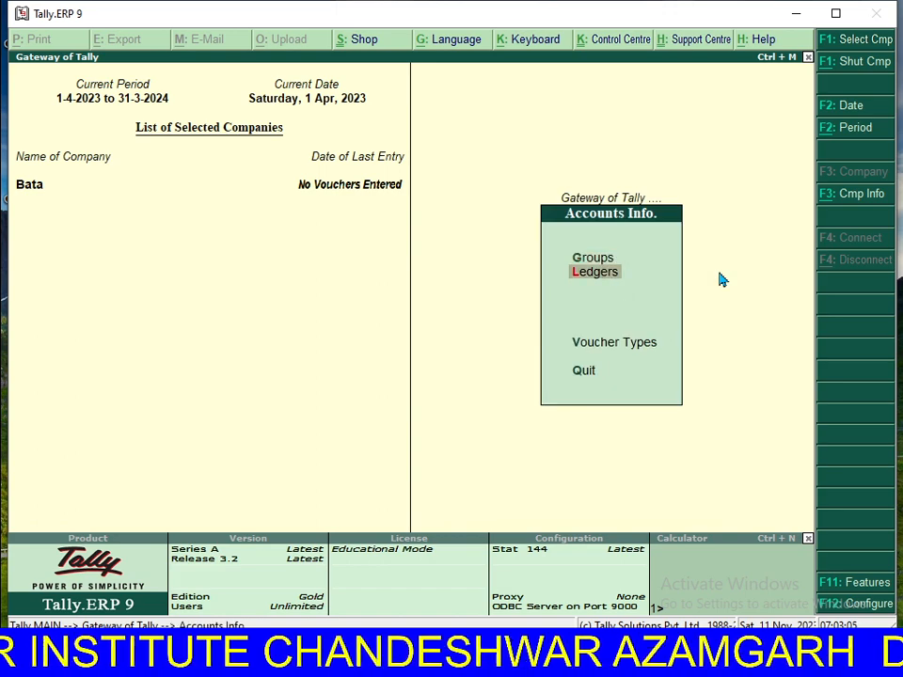
key("Return")
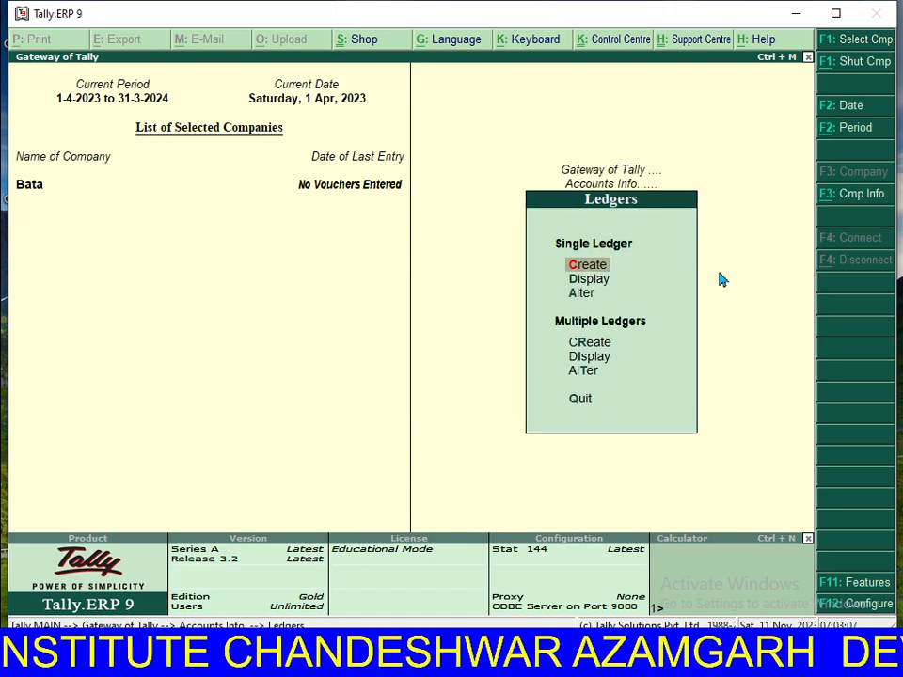
key("Return")
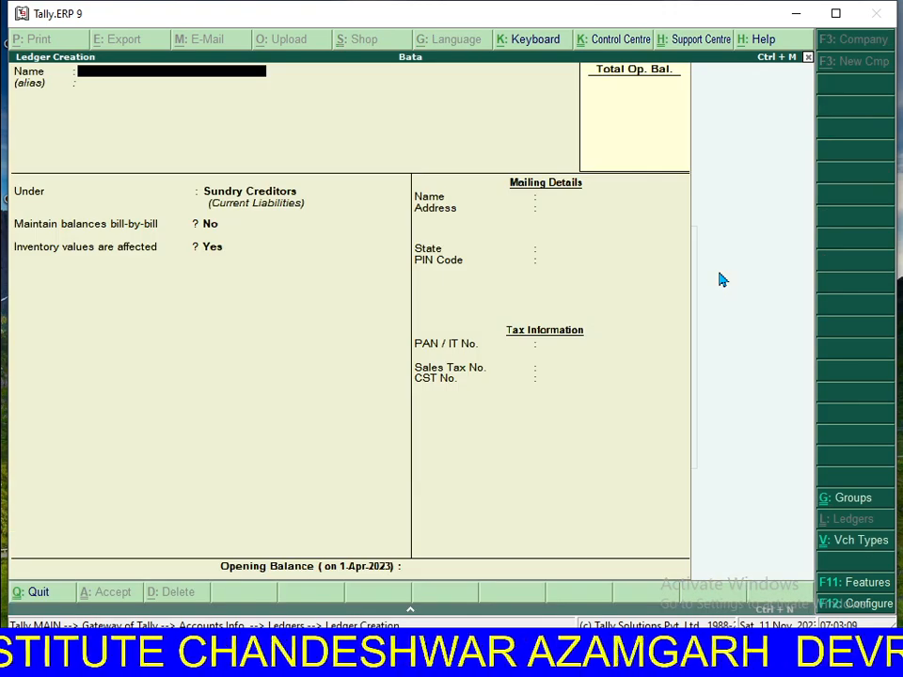
type("Sale")
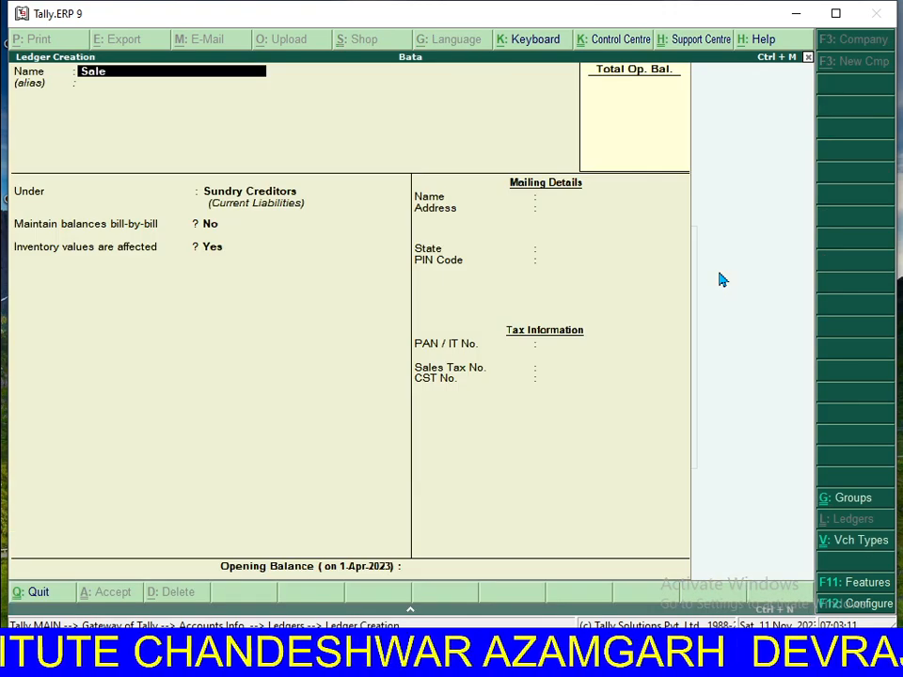
key("Return")
key("Return")
Step: Put the Sale ledger under Sales Accounts, keep inventory values affected as Yes, and save the ledger
type("S")
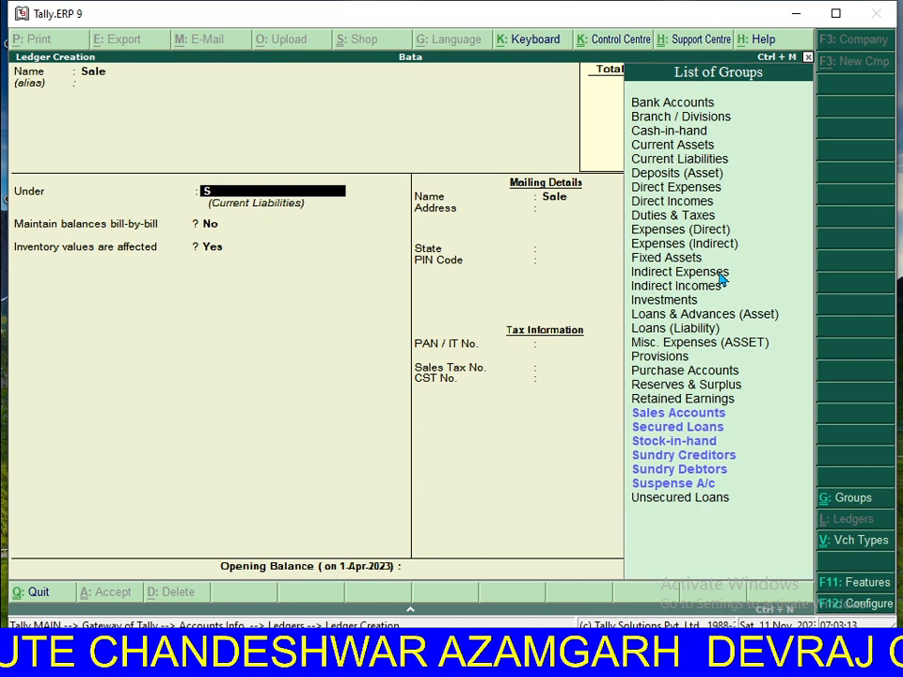
key("Down")
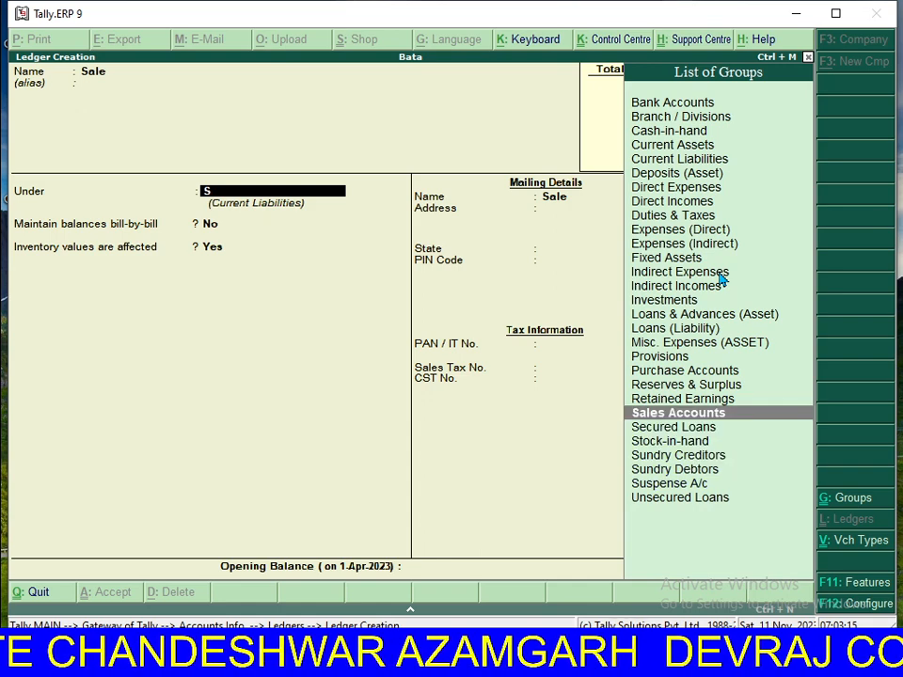
key("Down")
key("Up")
key("Return")
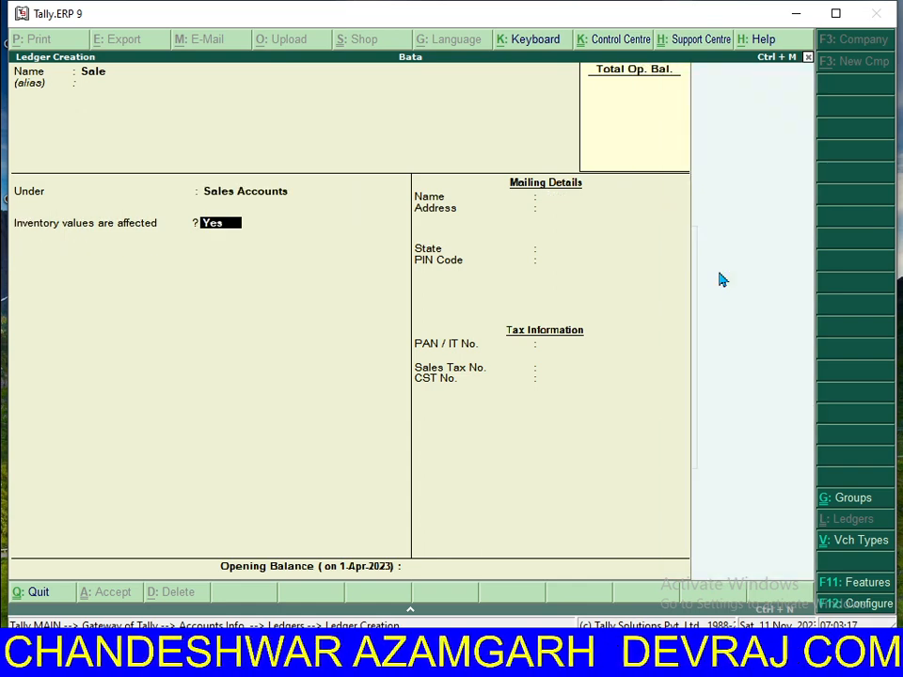
key("Return")
key("Return")
key("Return")
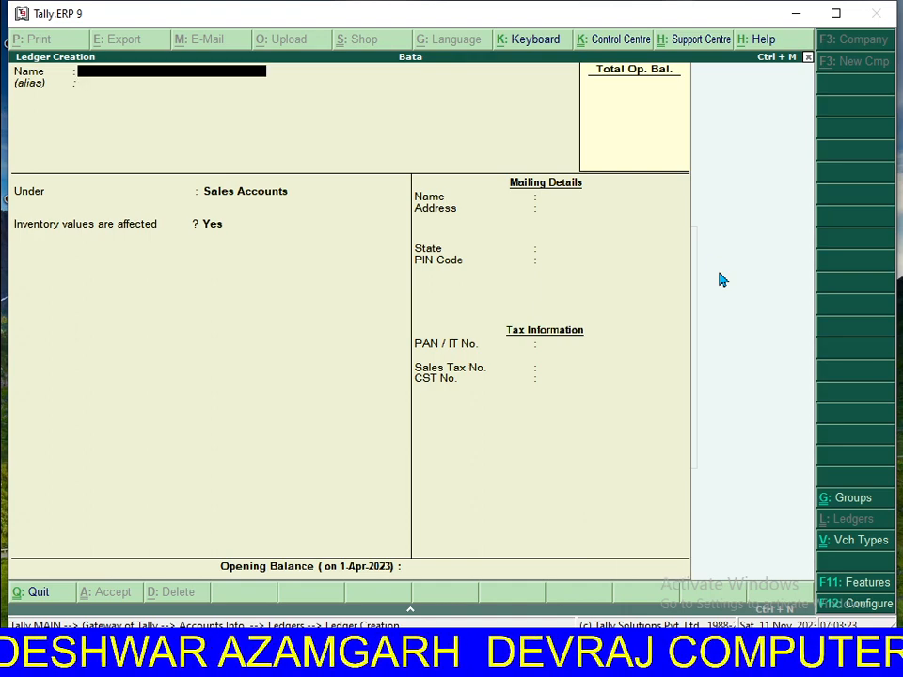
Step: Create a Sale Return ledger under Sales Accounts with inventory values affected kept at Yes, and save it
type("Sa")
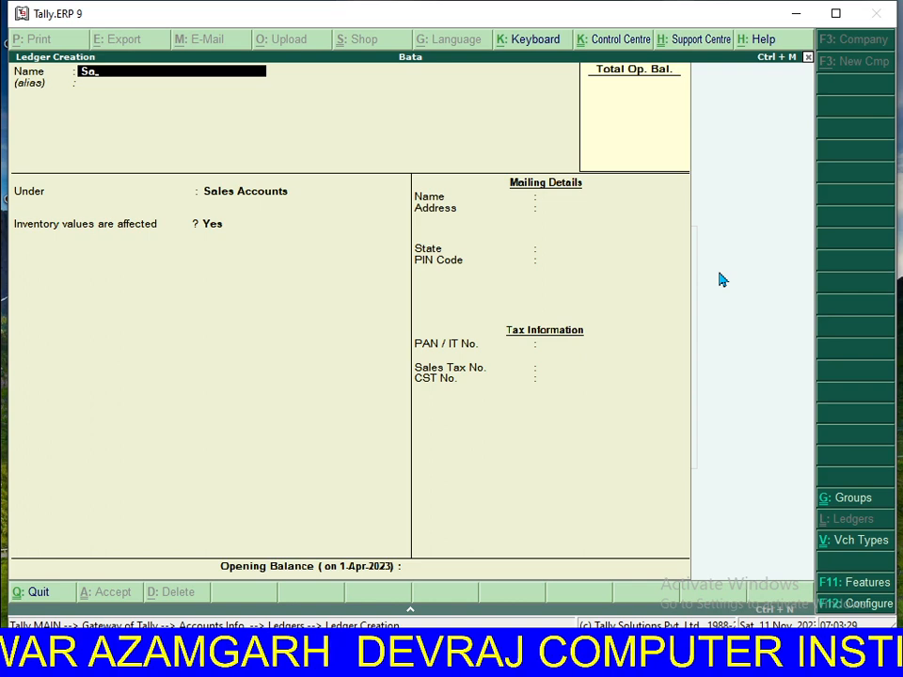
type("le")
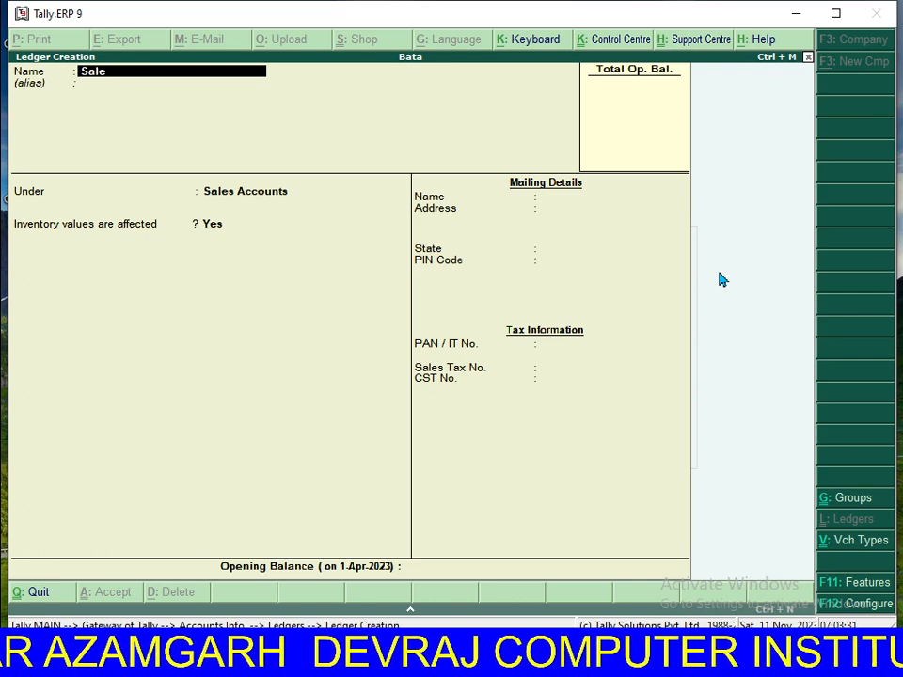
type(" Return")
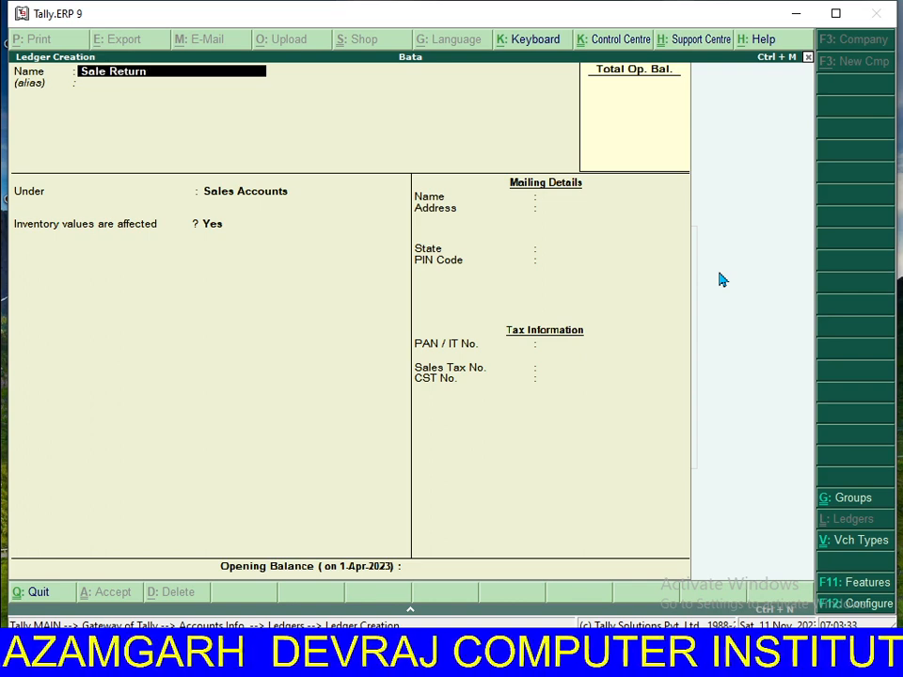
key("Return")
key("Return")
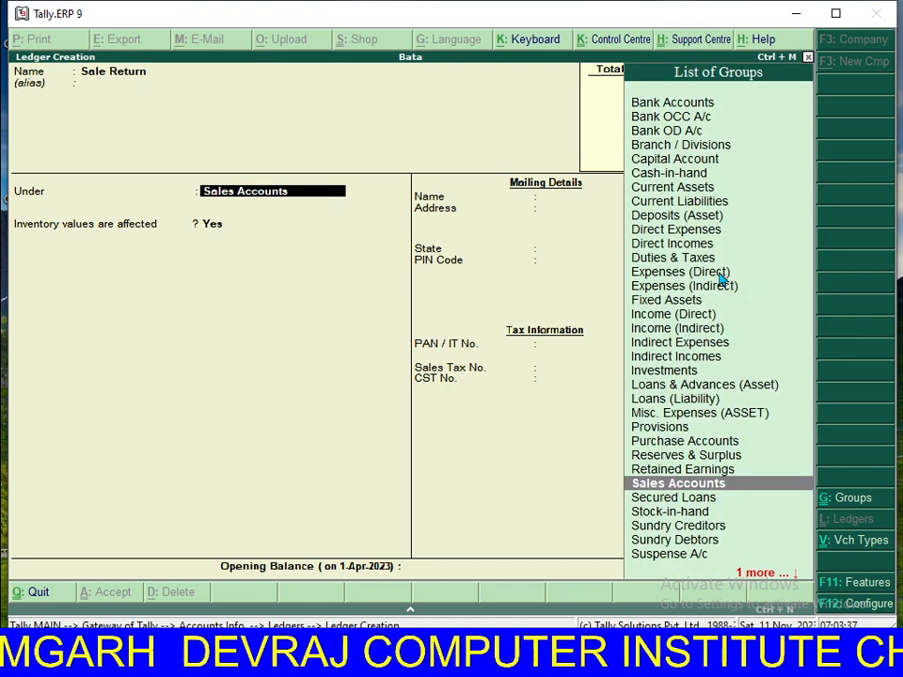
key("Return")
key("Return")
key("Return")
key("Return")
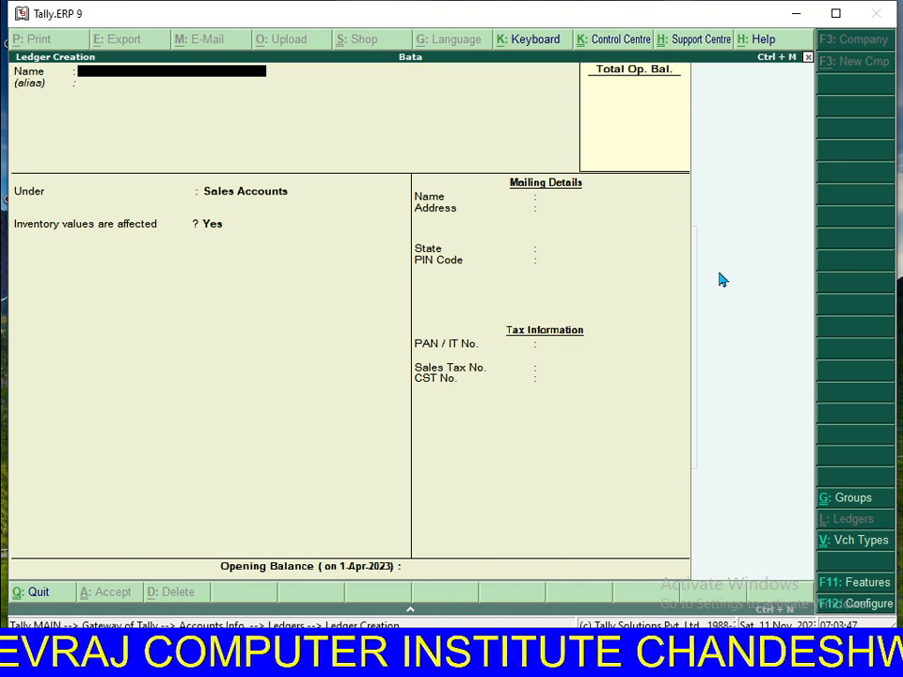
Step: Enter the customer's name for a new ledger and put it under Sundry Debtors
type("Reema")
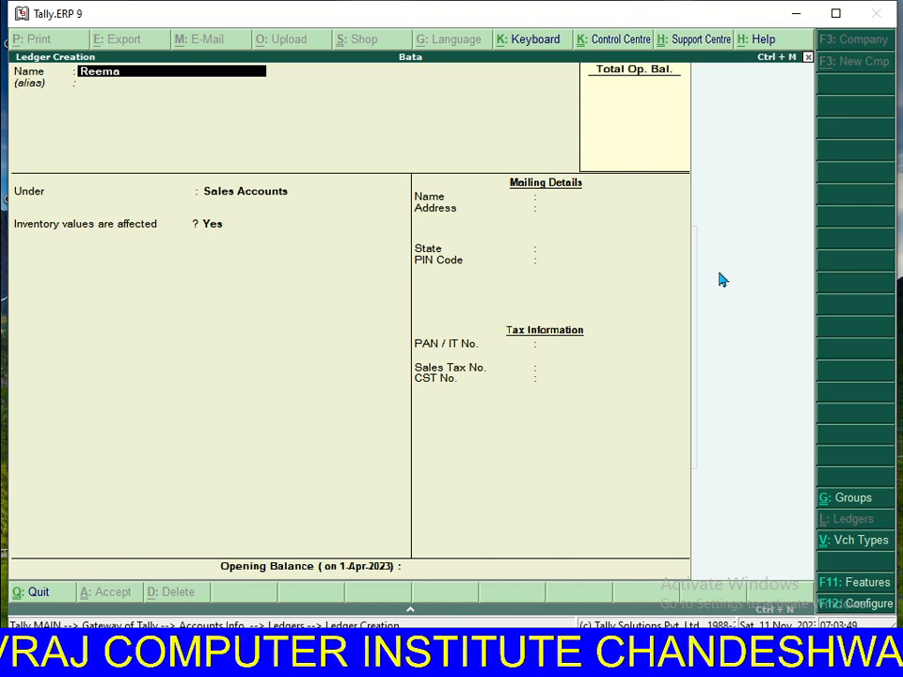
key("Return")
key("Return")
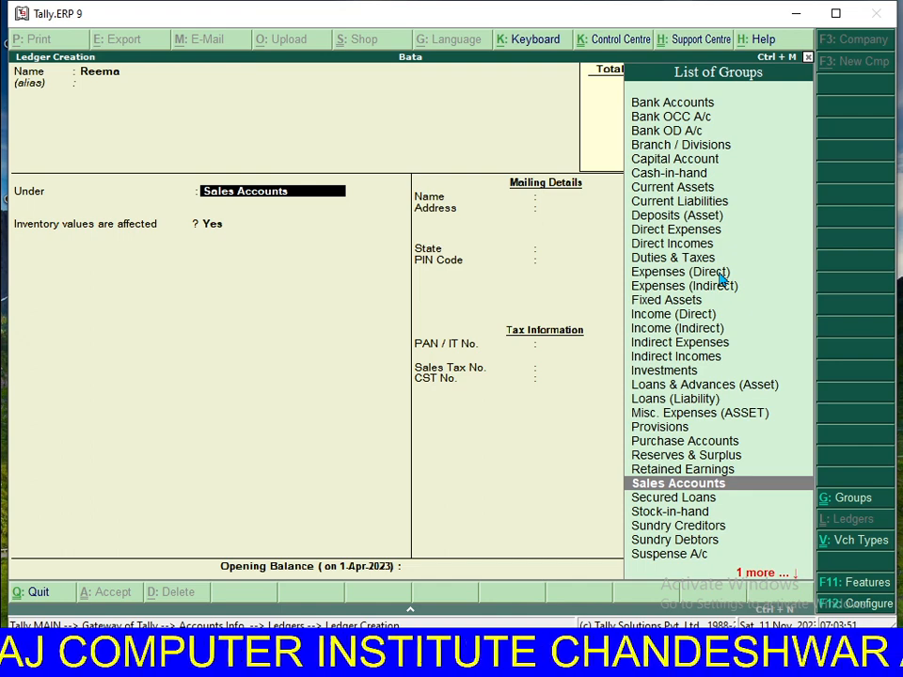
type("S")
key("Down")
key("Down")
key("Down")
key("Down")
key("Down")
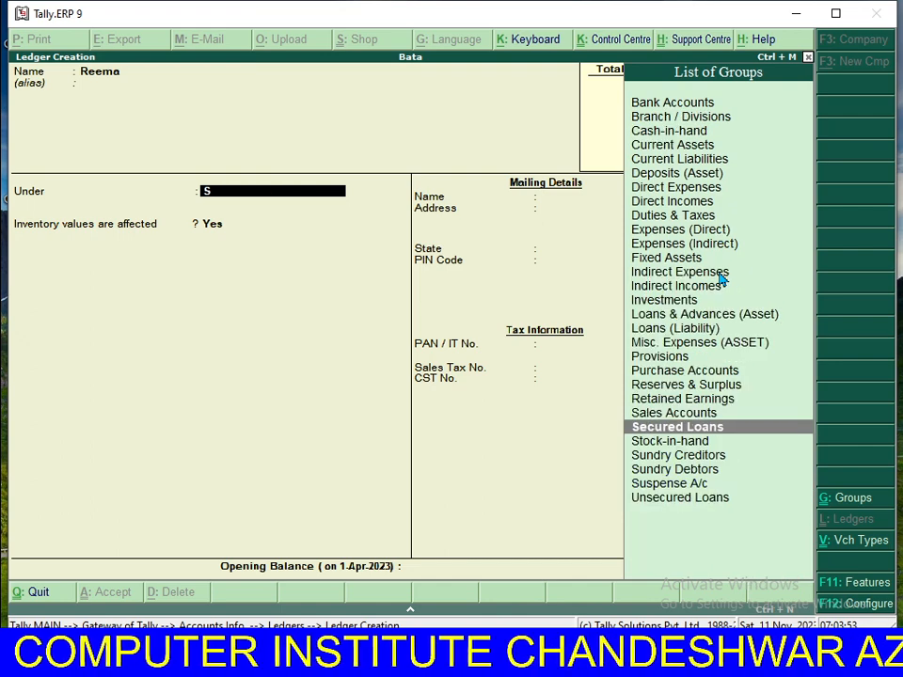
key("Up")
key("Return")
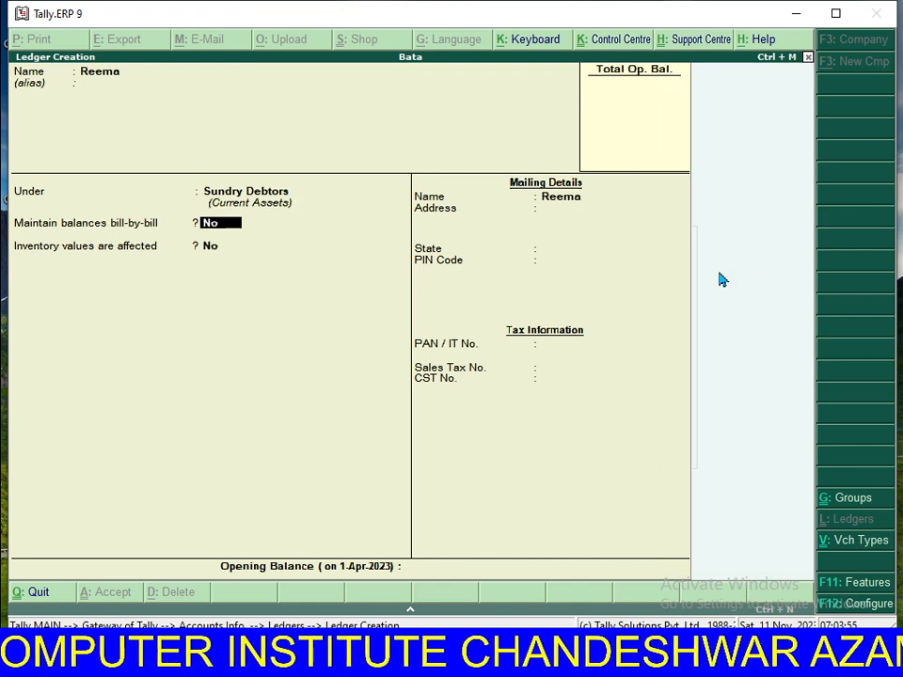
Step: Set inventory values are affected to Yes for the customer ledger, leaving bill-by-bill at No and the state Not Applicable
key("Return")
type("y")
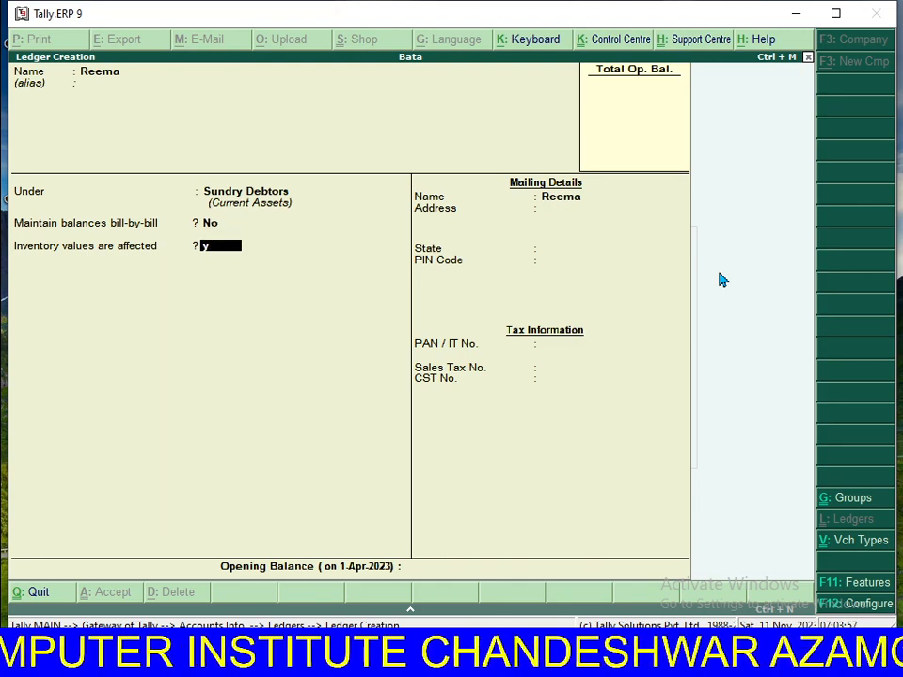
key("Return")
key("Return")
key("Return")
key("Return")
key("Return")
key("Return")
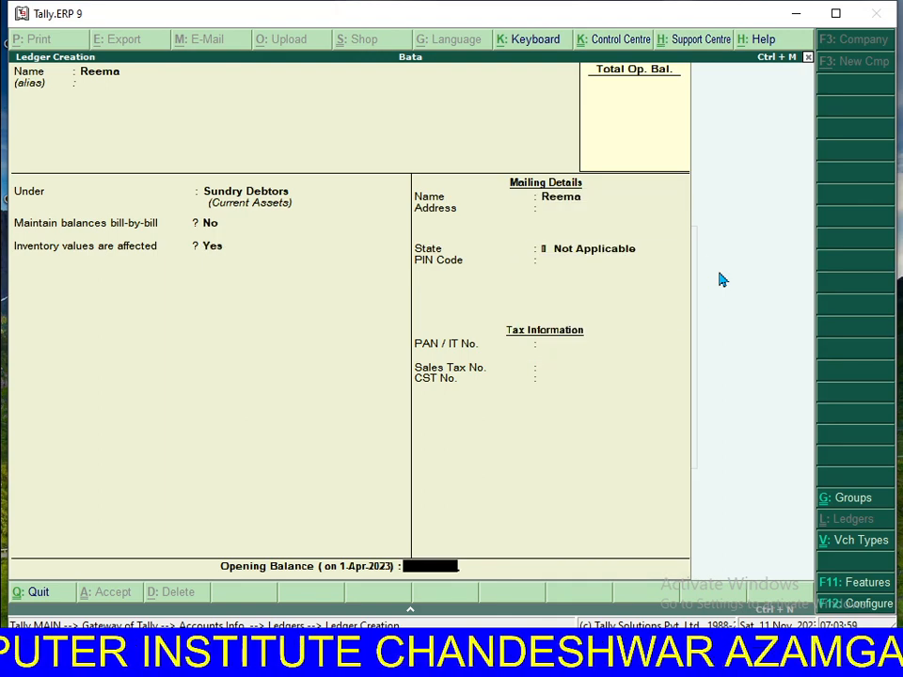
Step: Save the customer ledger without an opening balance and return to the Gateway of Tally
key("Return")
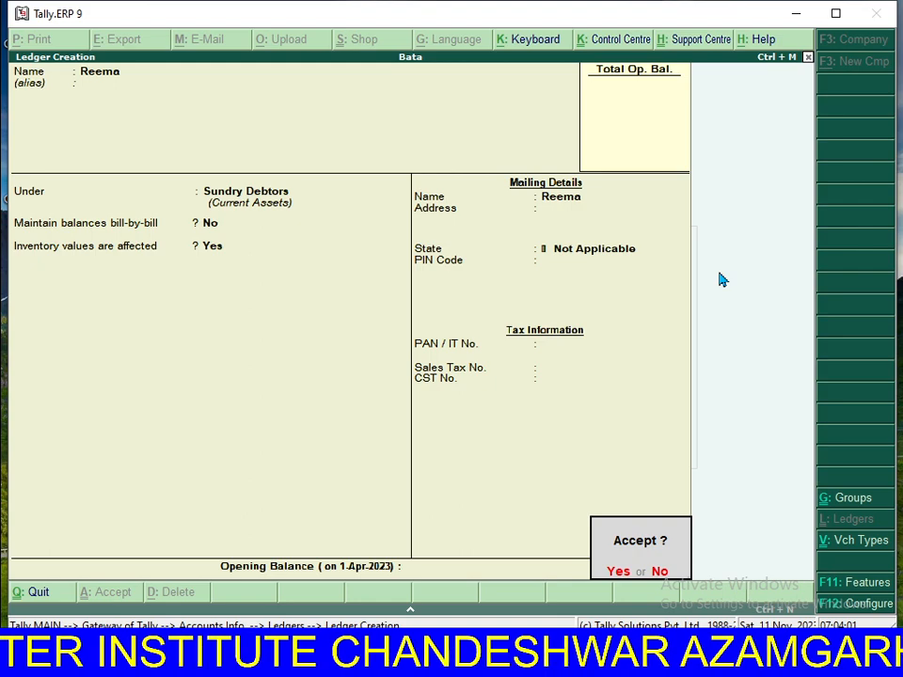
key("Return")
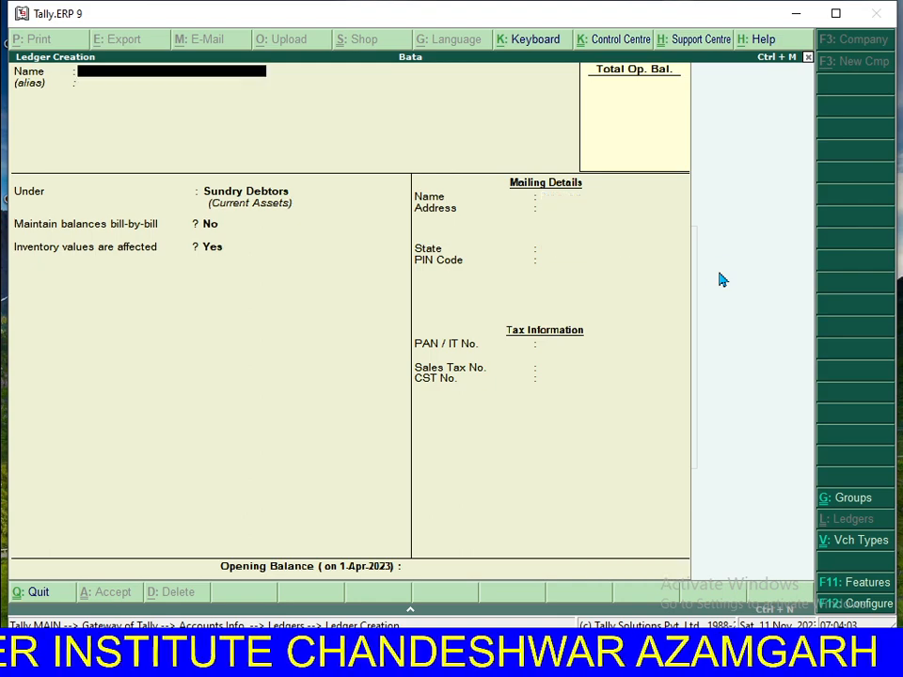
key("Escape")
key("Return")
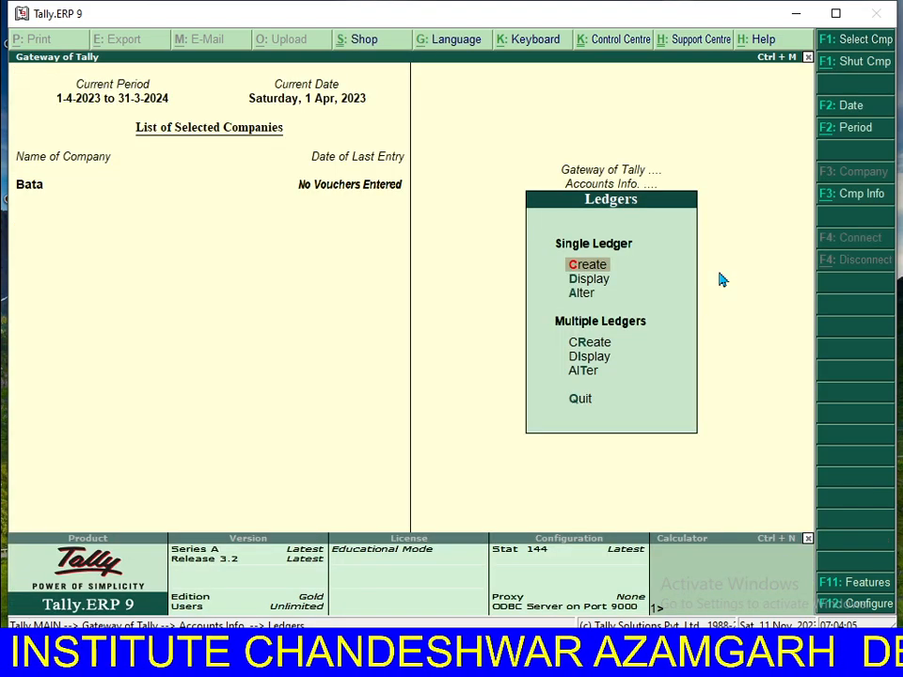
key("Escape")
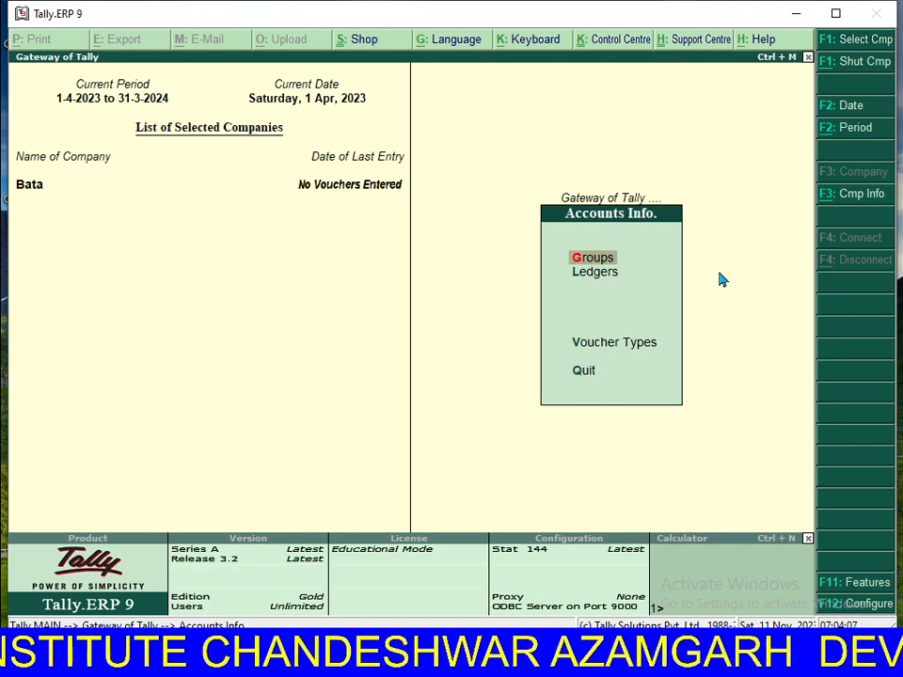
key("Escape")
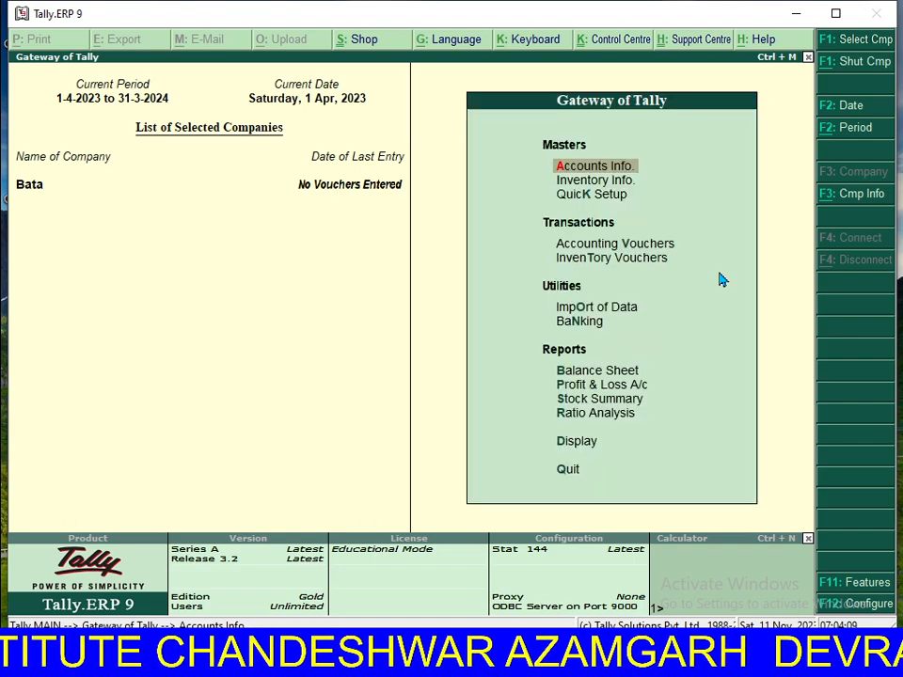
Step: Start a new single stock group named Shop with no alias
key("Down")
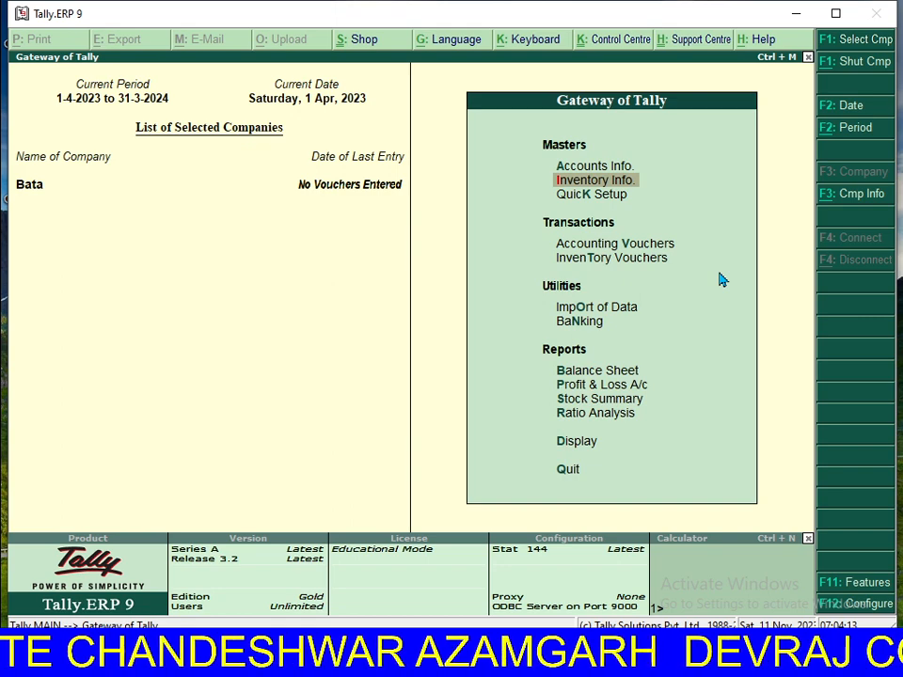
key("Return")
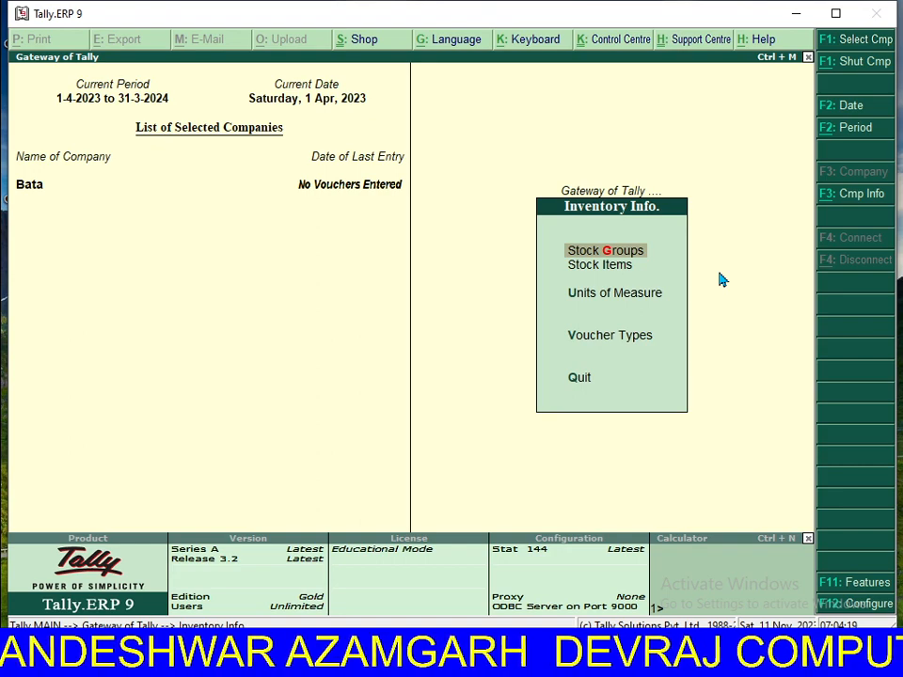
key("Return")
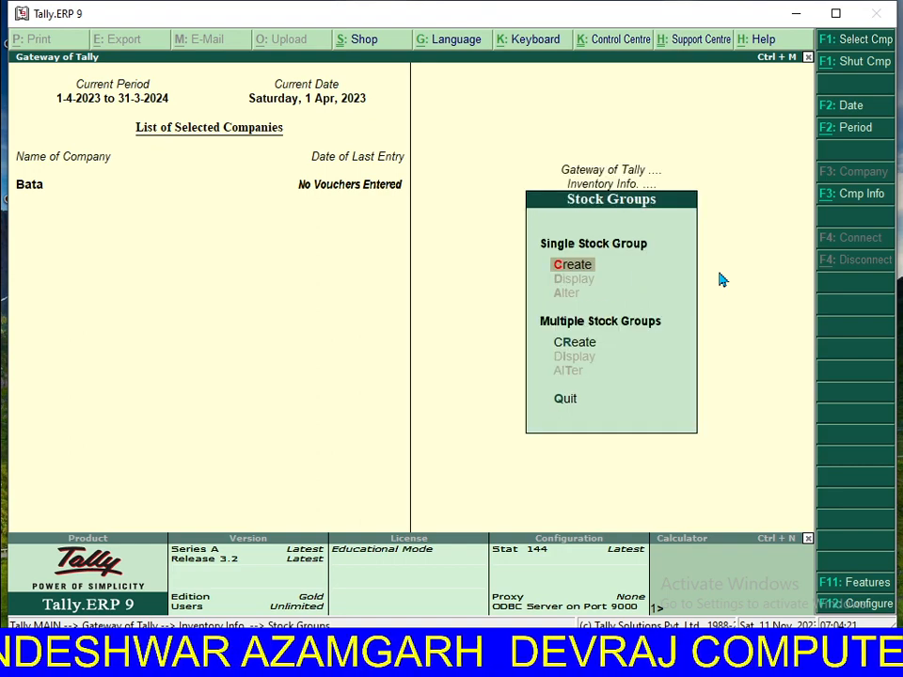
key("Return")
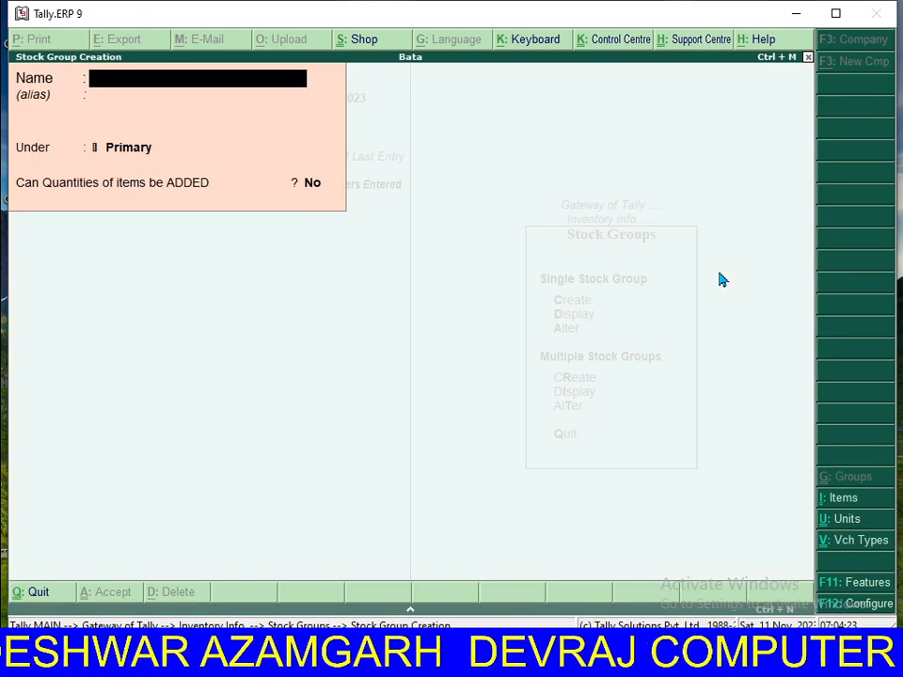
type("Shop")
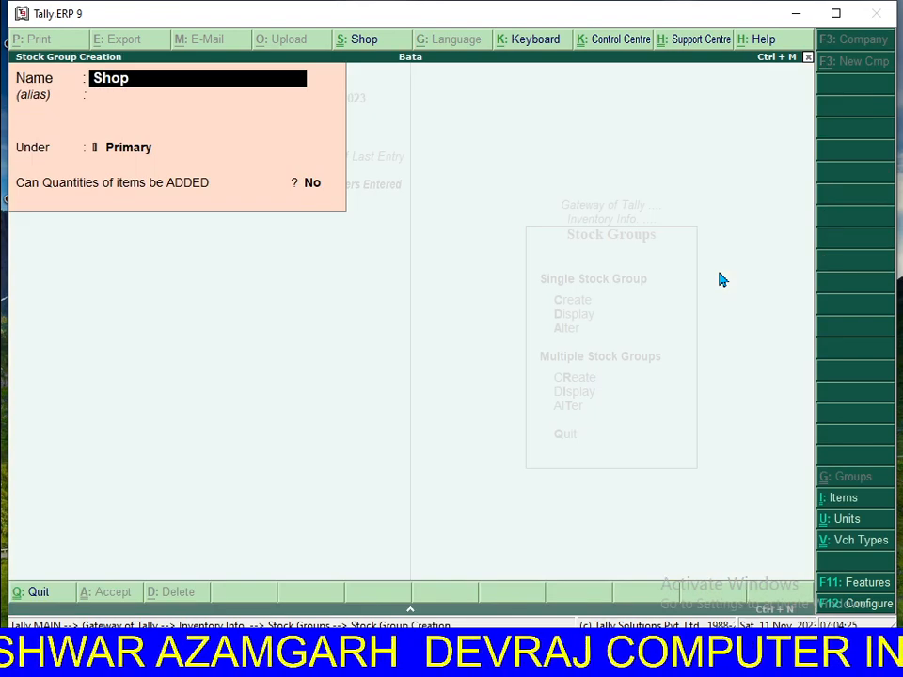
key("Return")
key("Return")
Step: Keep the Shop group under Primary with adding item quantities at No, save it, and return to the inventory masters
key("Return")
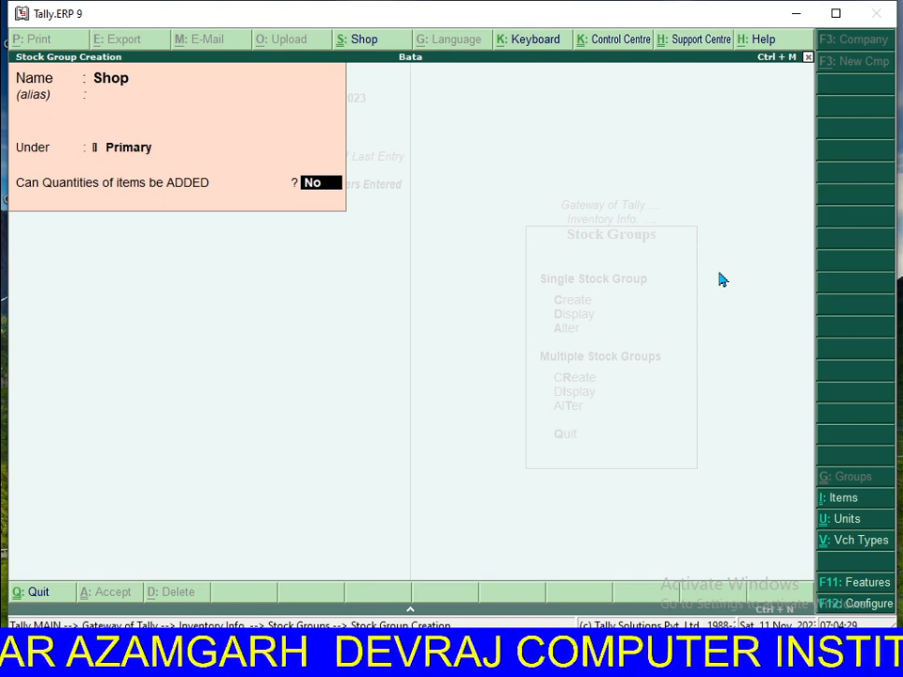
key("Return")
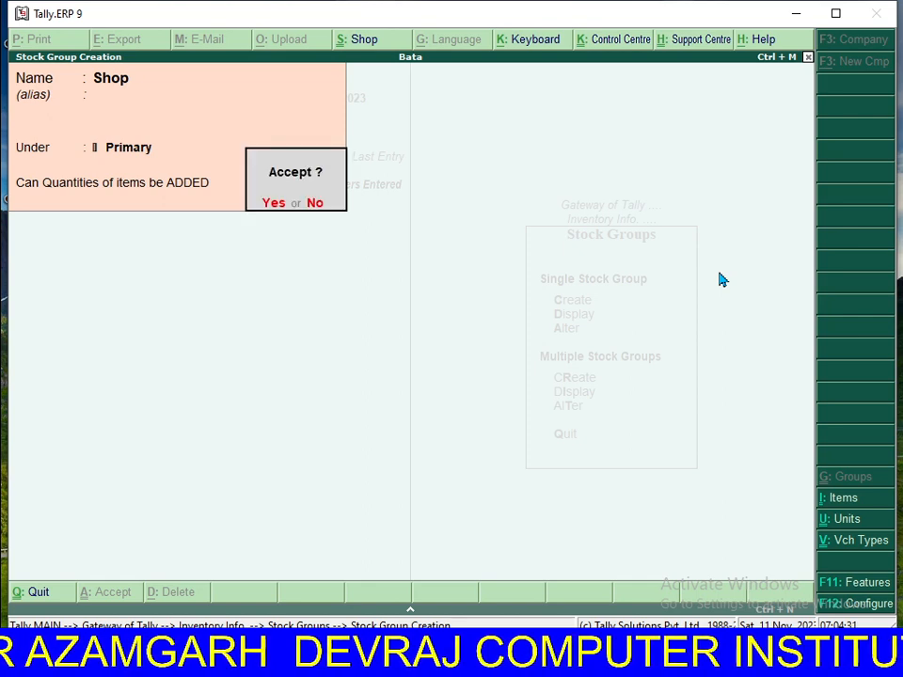
key("Return")
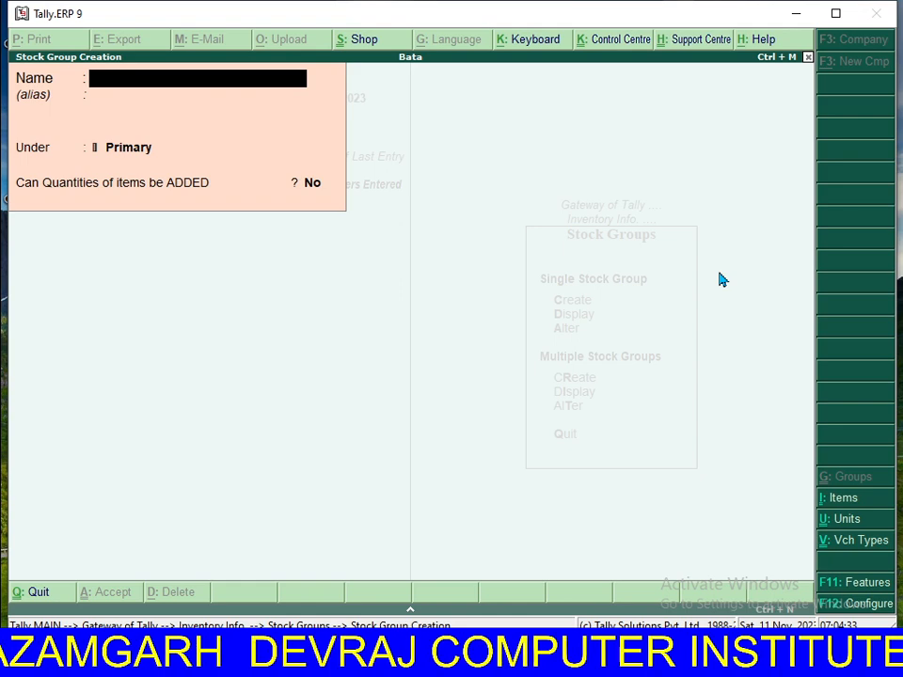
key("Escape")
key("Return")
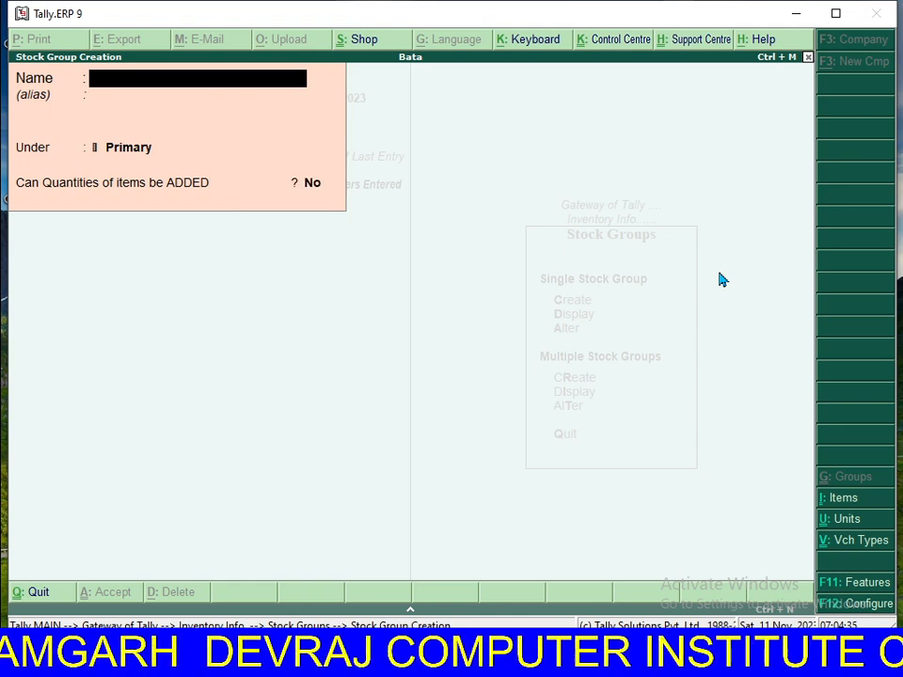
key("Escape")
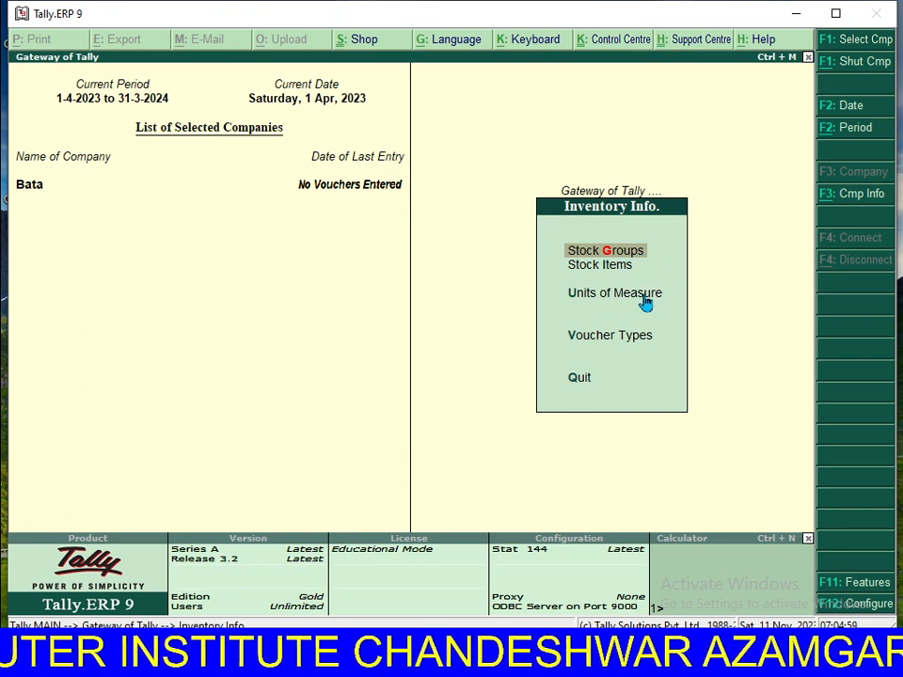
Step: Create a simple unit of measure with the symbol kg, no formal name and 0 decimal places, and save it
key("Down")
key("Down")
key("Return")
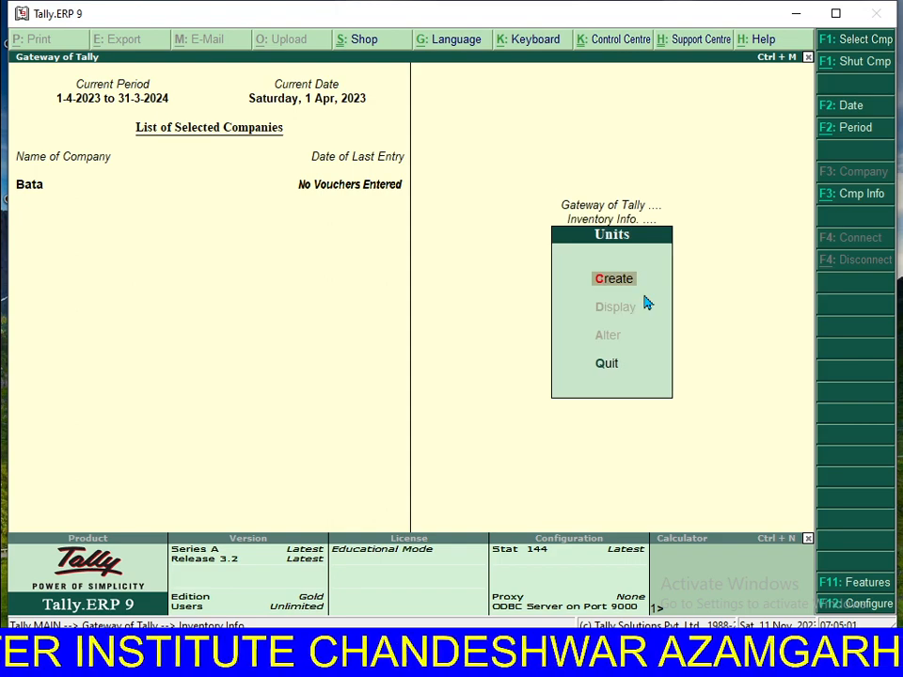
key("Return")
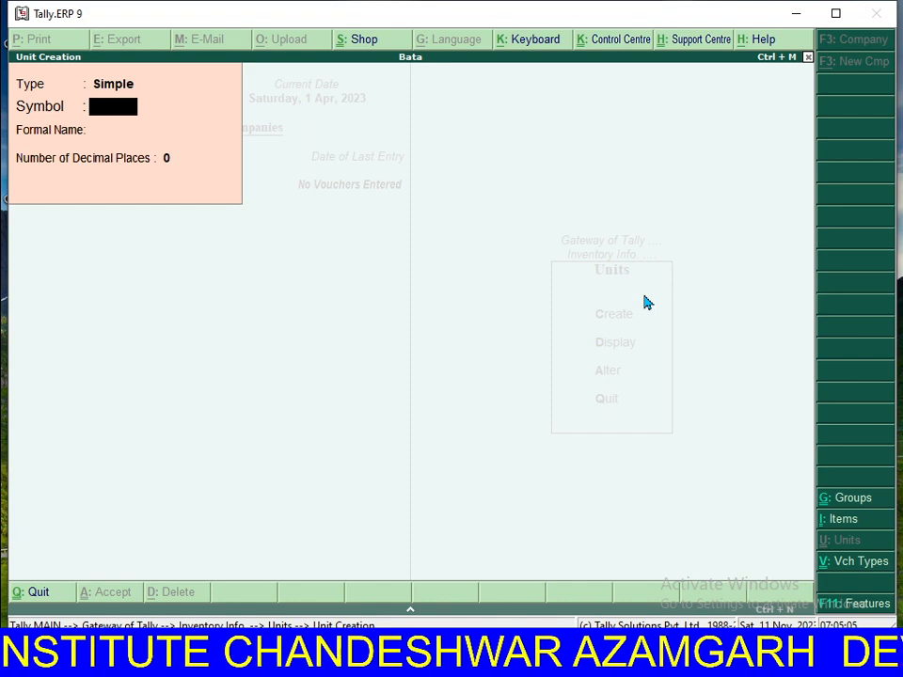
type("kg")
key("Return")
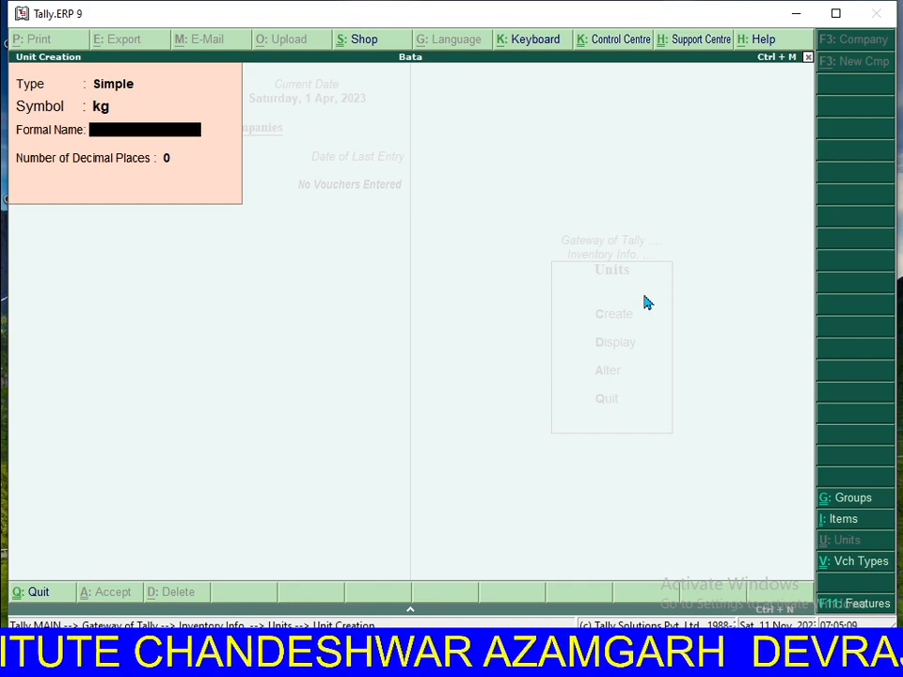
key("Return")
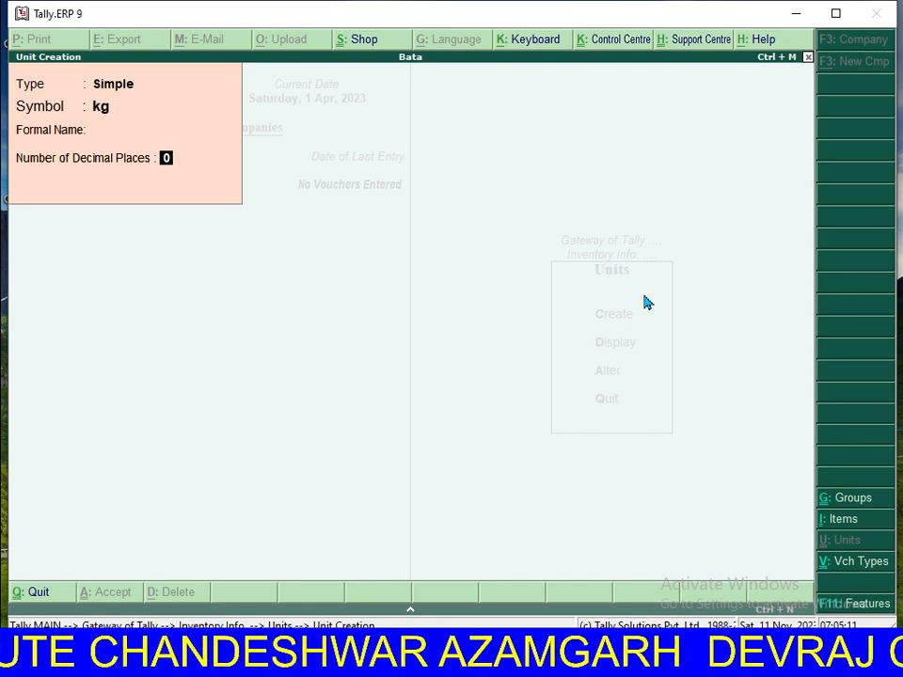
key("Return")
key("Return")
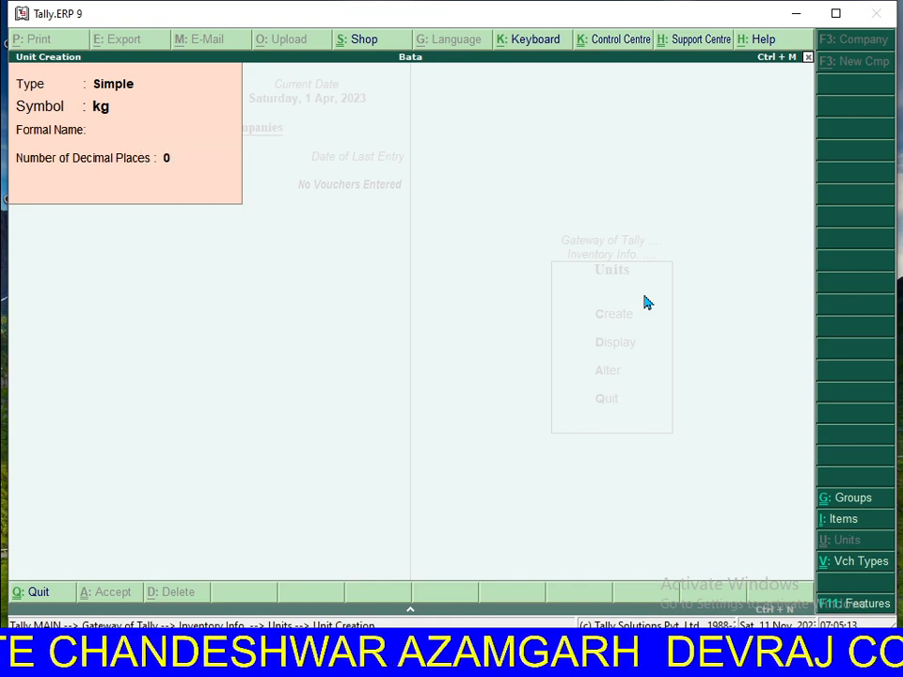
Step: Create a second simple unit with the symbol pic and 0 decimal places, save it, and leave unit creation
type("pic")
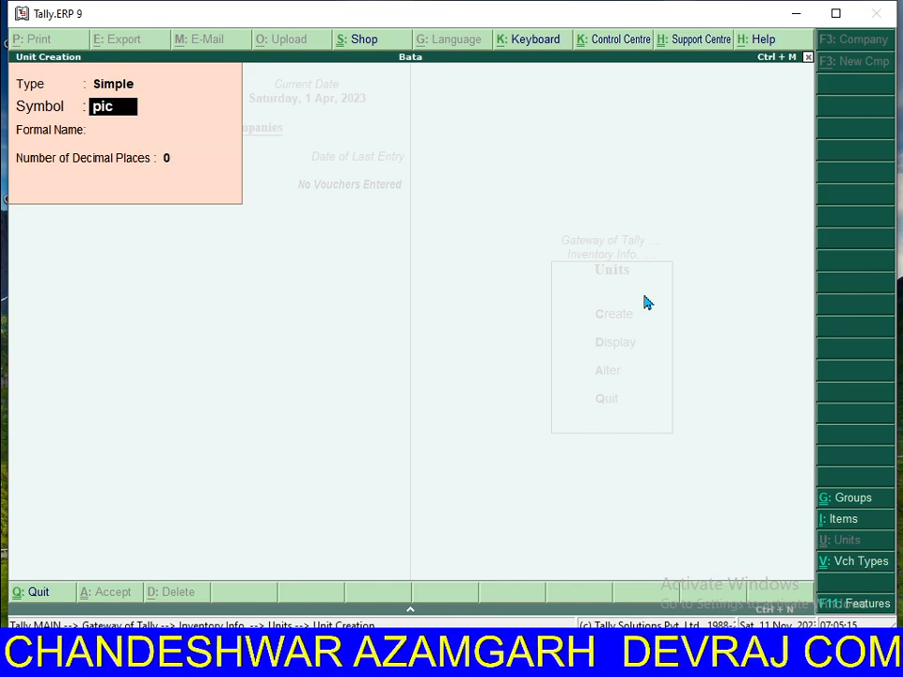
key("Return")
key("Return")
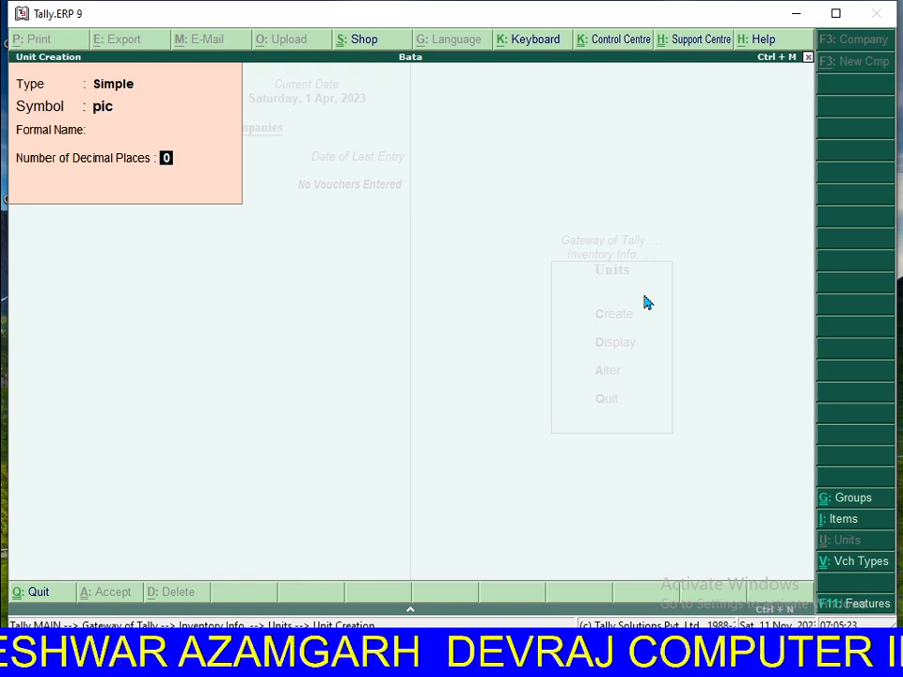
key("Return")
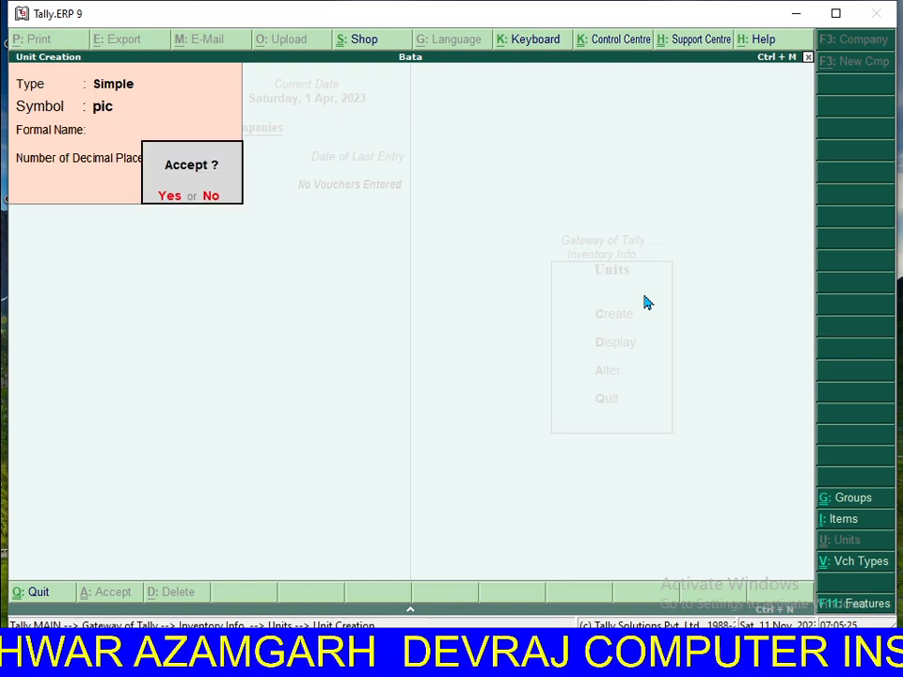
key("Return")
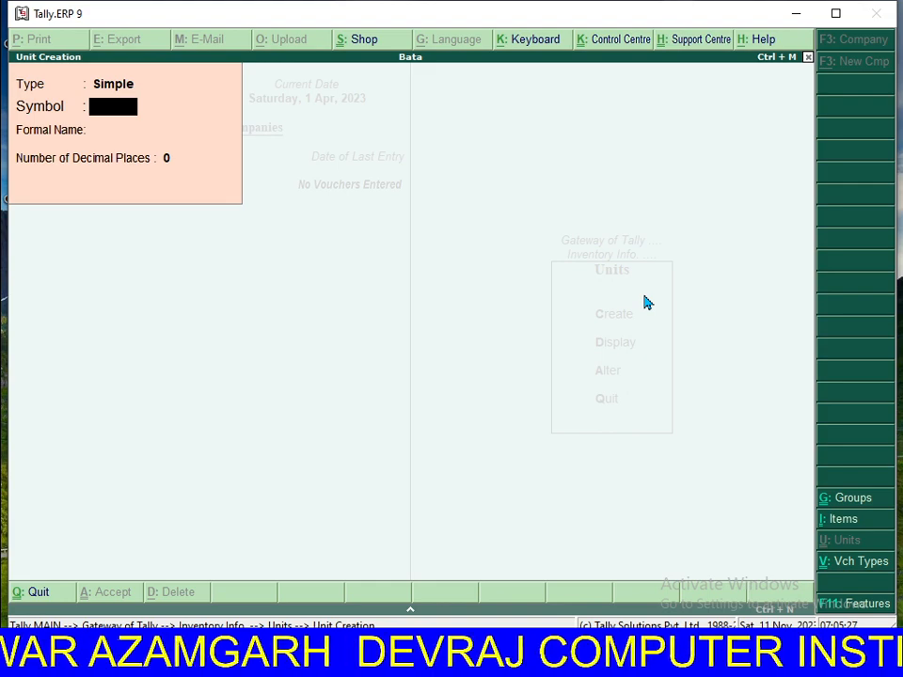
key("Escape")
key("Return")
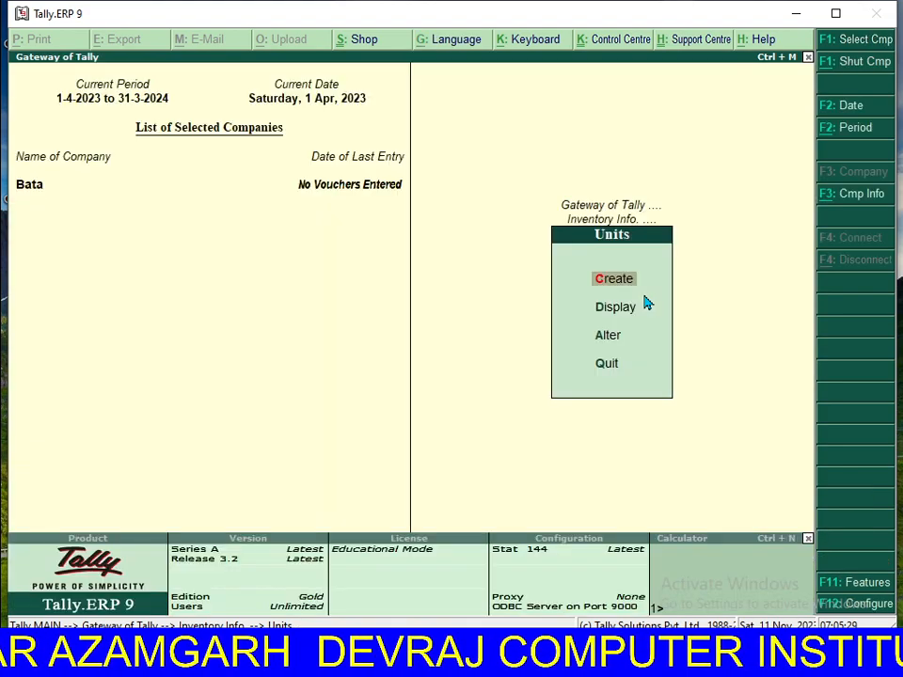
key("Escape")
Step: Start a new single stock item named Pen with no alias
key("Up")
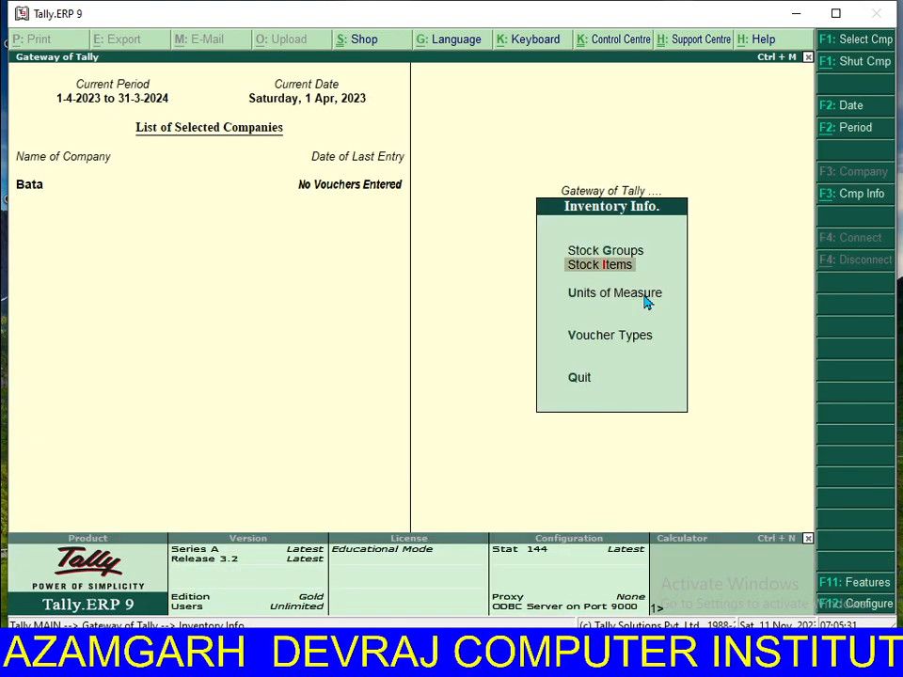
key("Return")
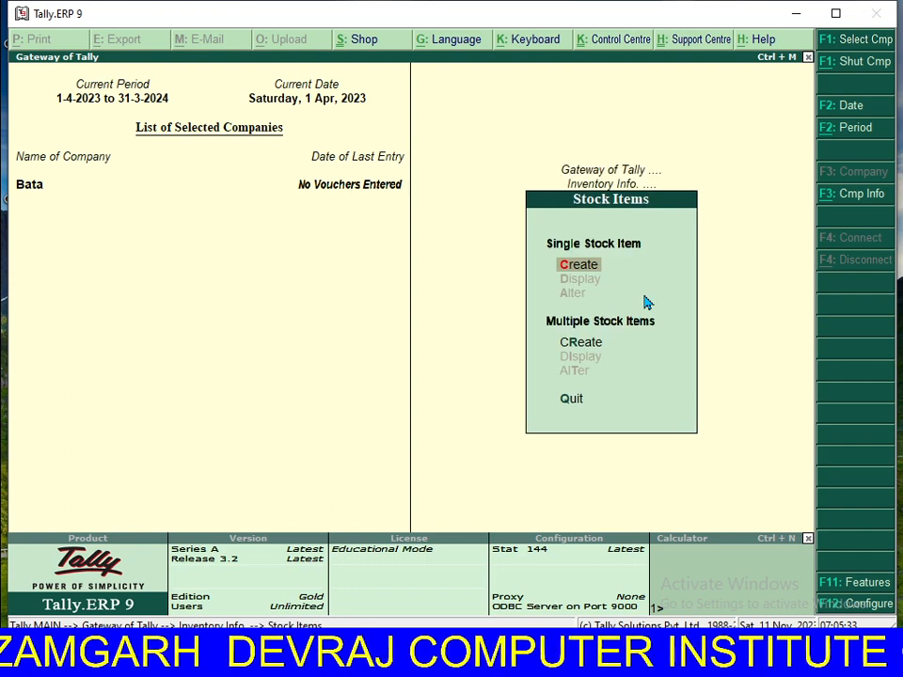
key("Return")
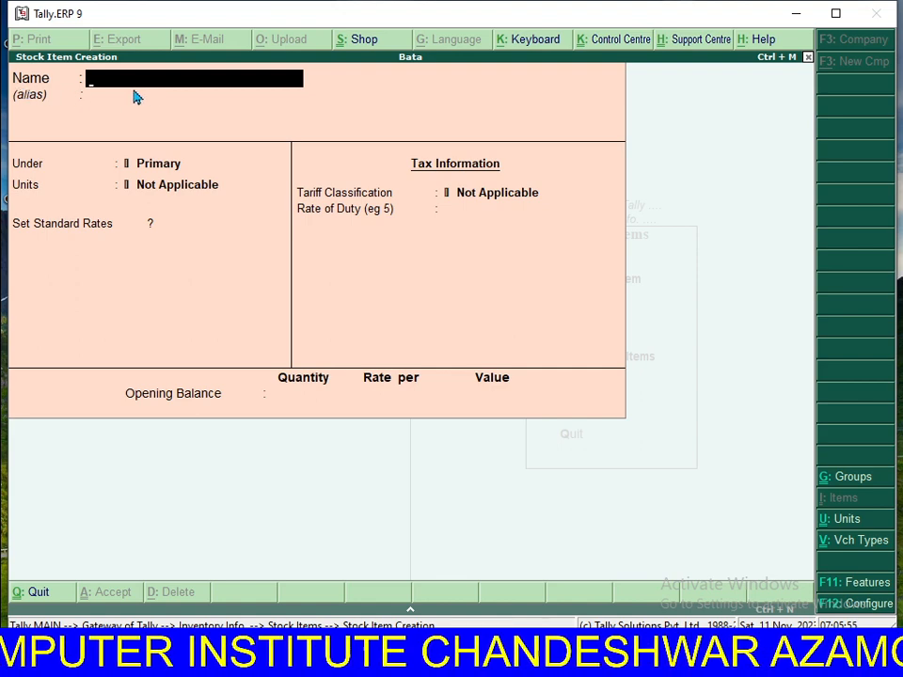
type("Pen")
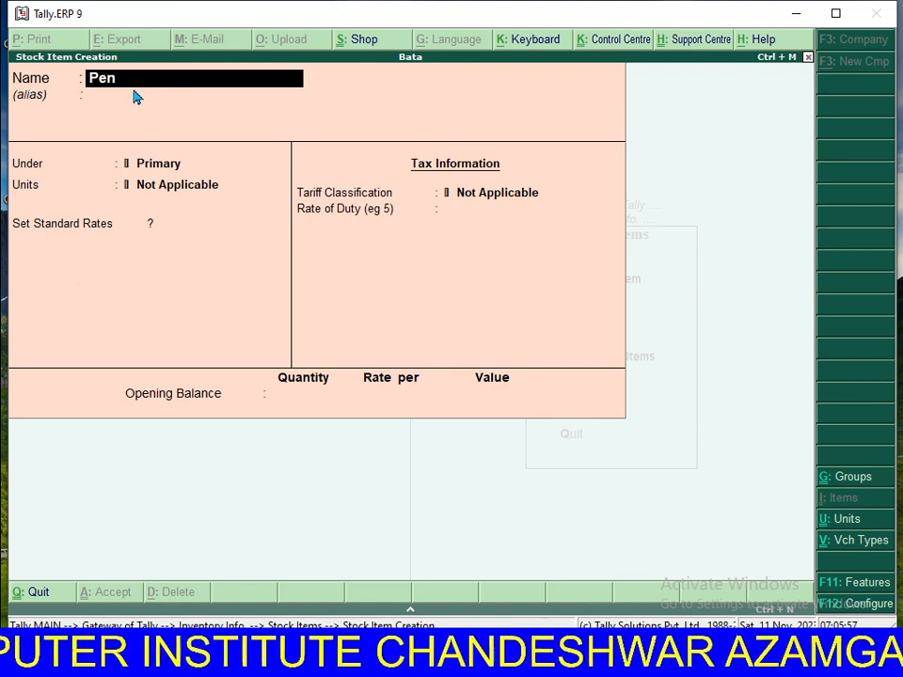
key("Return")
key("Return")
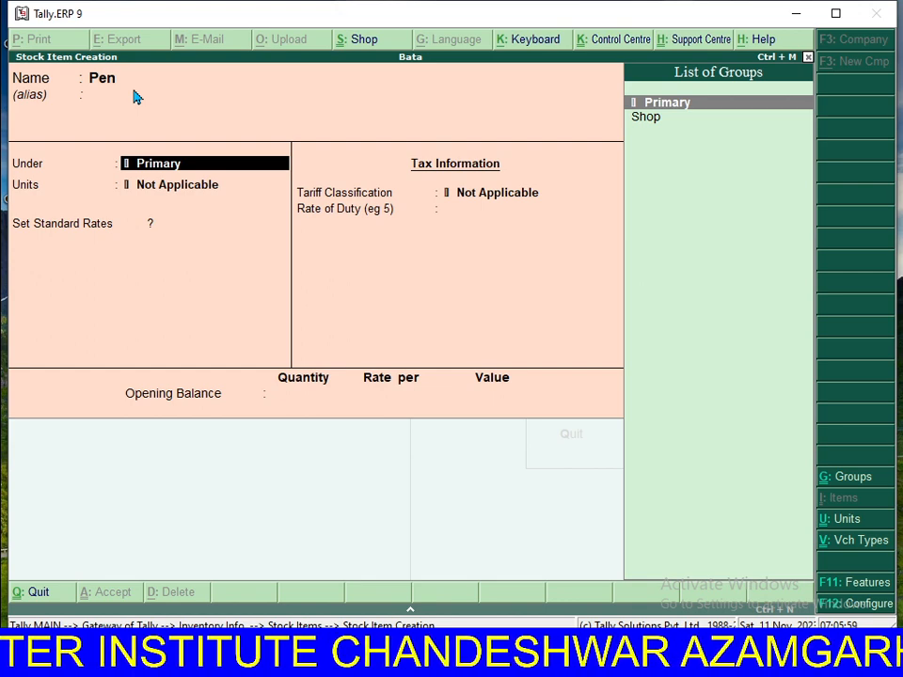
Step: Place the Pen item under Shop with unit pic, keep components and standard rates at No with no opening balance, and save it
key("Down")
key("Return")
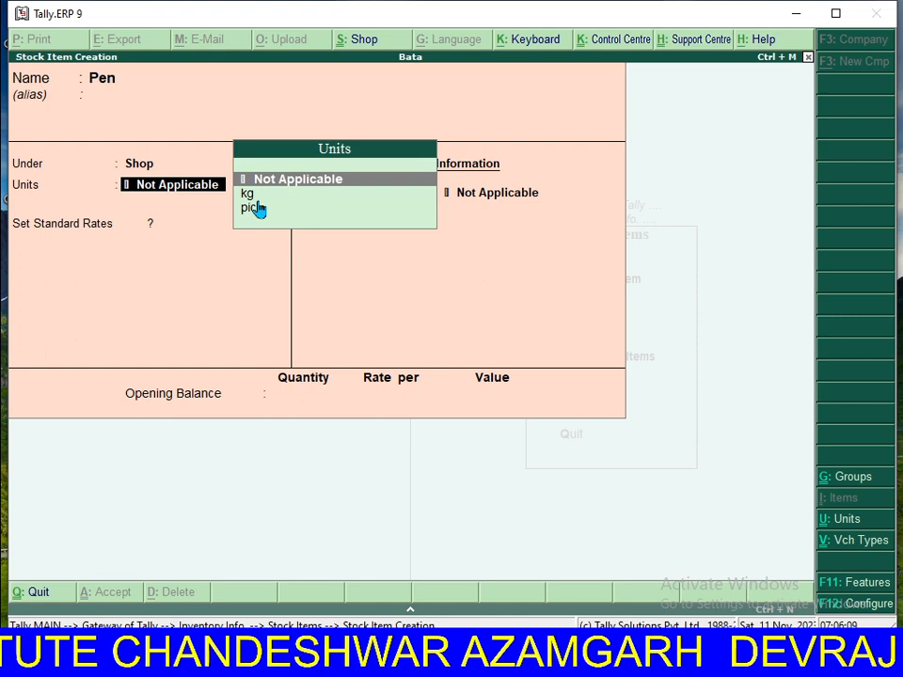
key("Down")
key("Down")
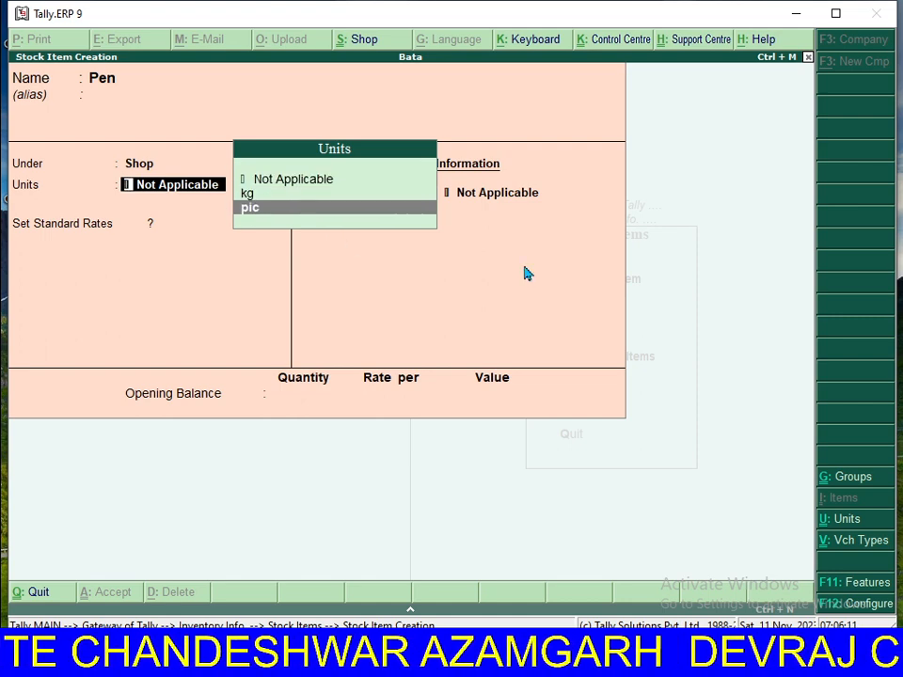
key("Return")
key("Return")
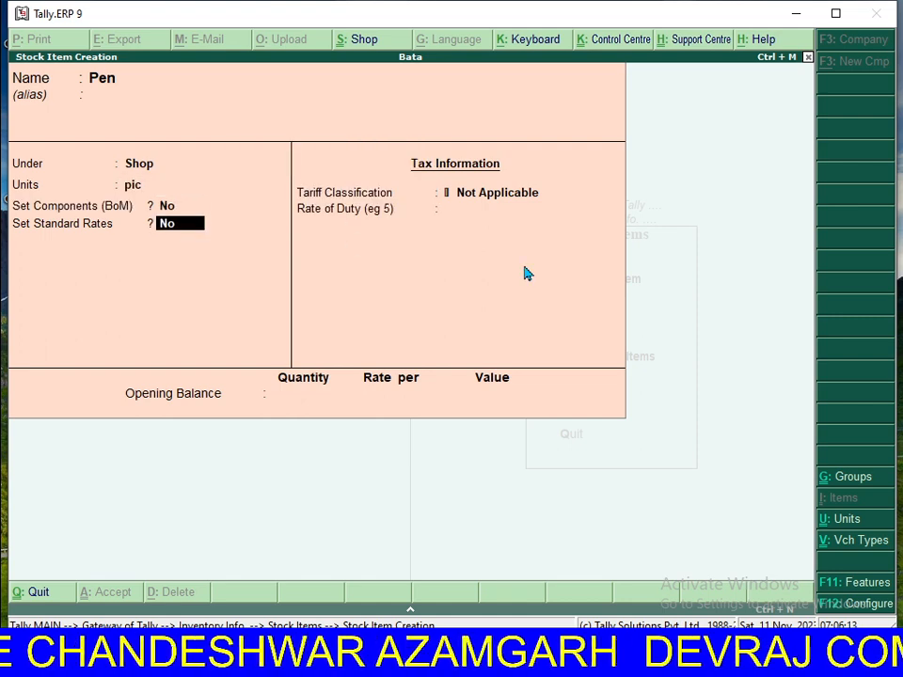
key("Return")
key("Return")
key("Return")
key("Return")
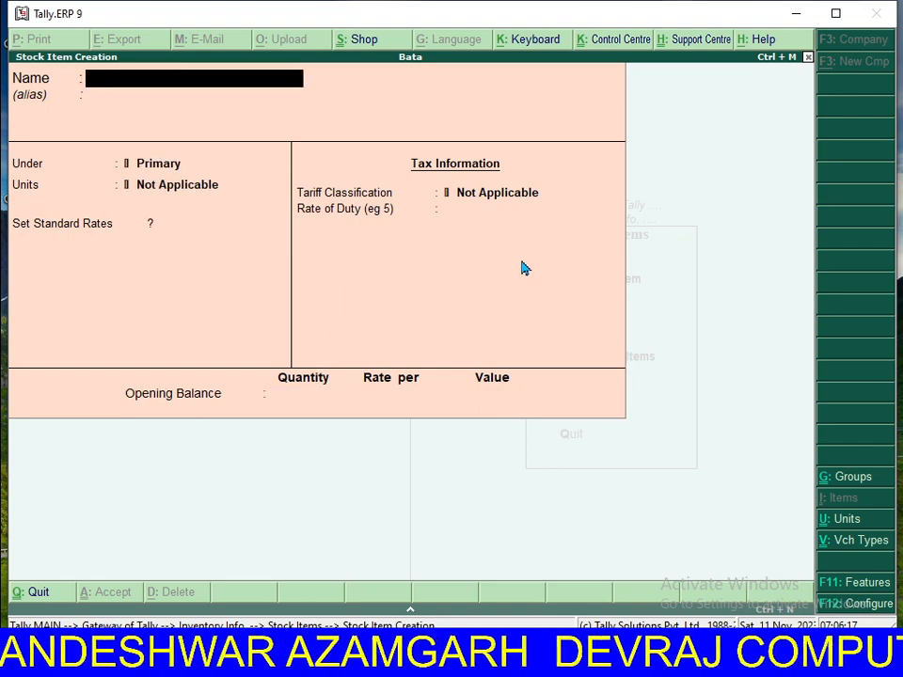
Step: Create the stock item Book under Shop with unit pic, no alias and no opening balance, and save it
type("Book")
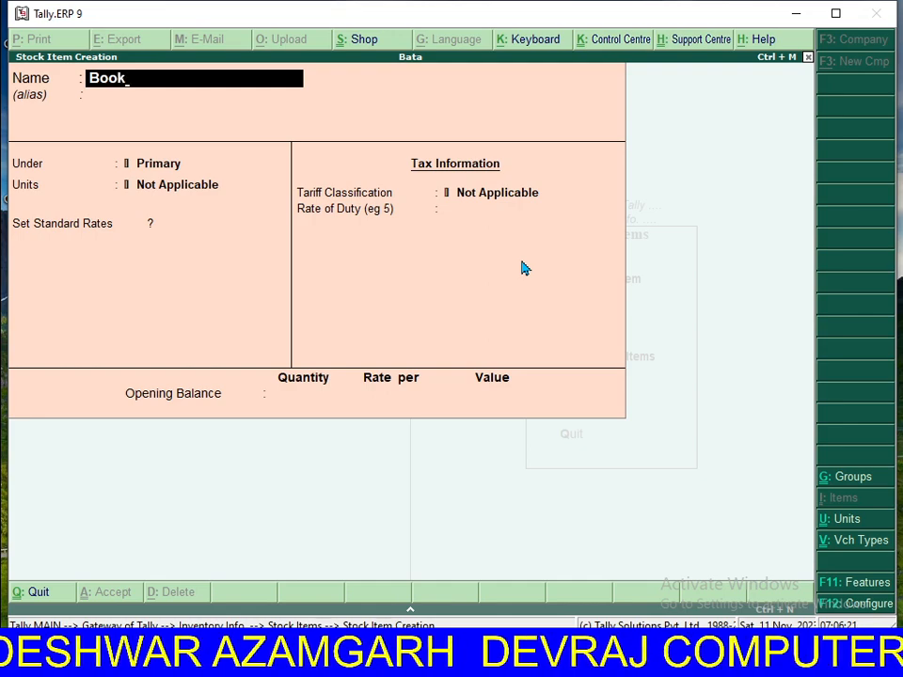
key("Return")
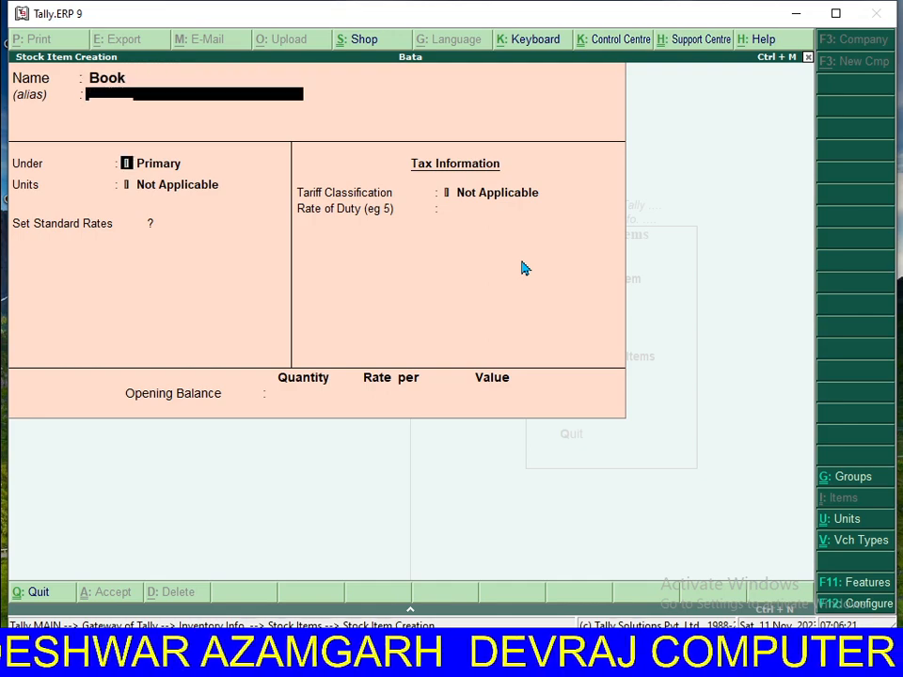
key("Return")
key("Down")
key("Return")
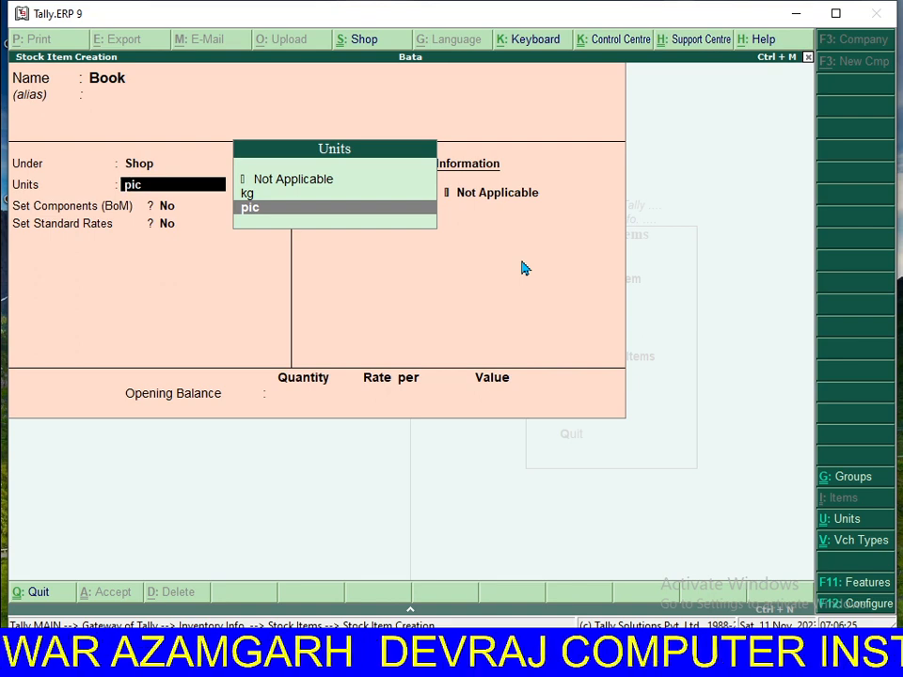
key("Return")
key("Return")
key("Return")
key("Return")
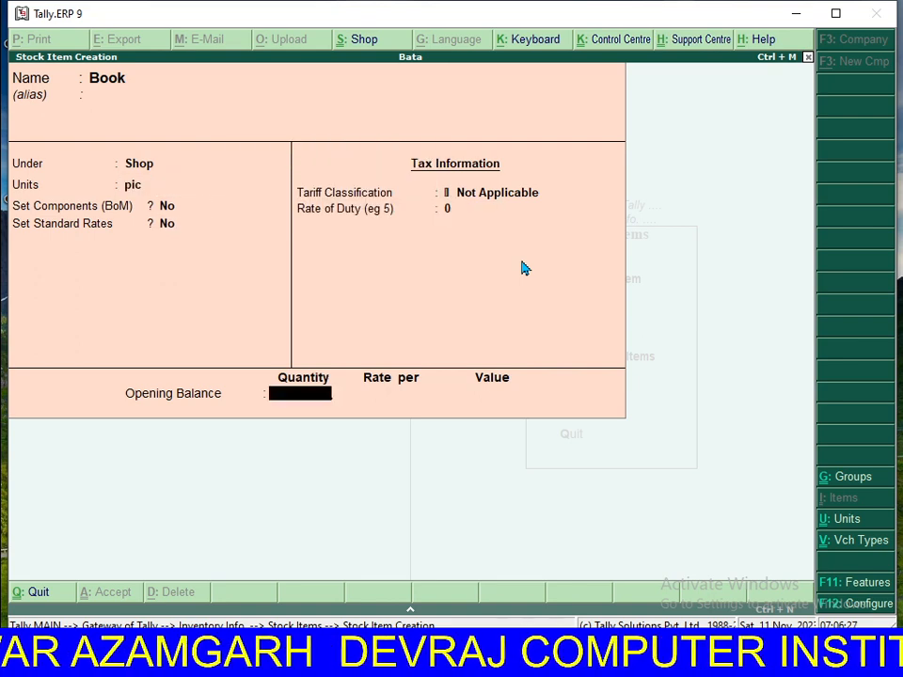
key("Return")
key("Return")
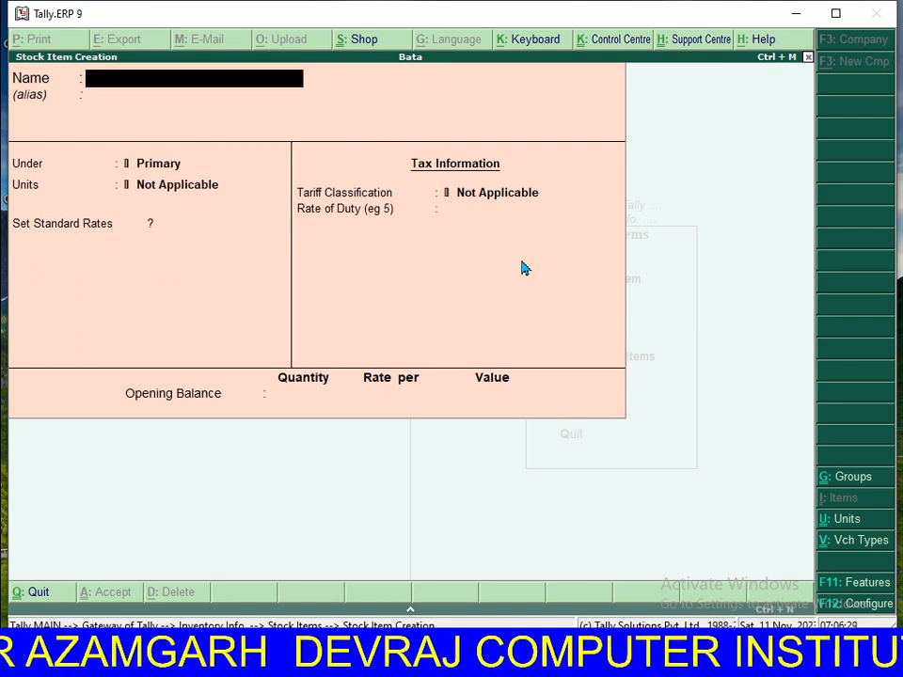
Step: Create the stock item Rice under Shop with unit kg, no alias and no opening balance, and save it
type("Re")
key("BackSpace")
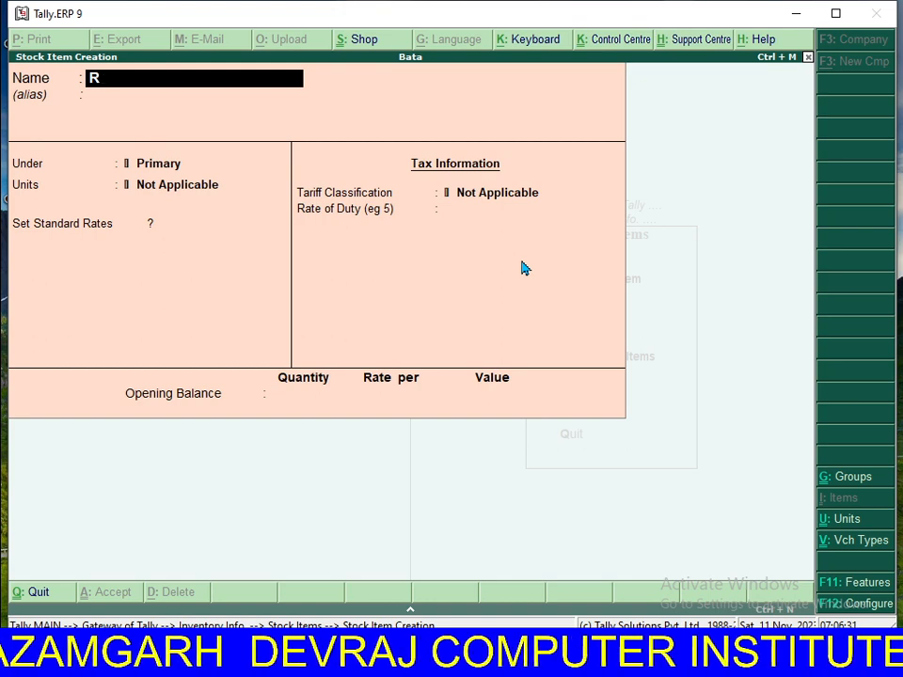
type("ice")
key("Return")
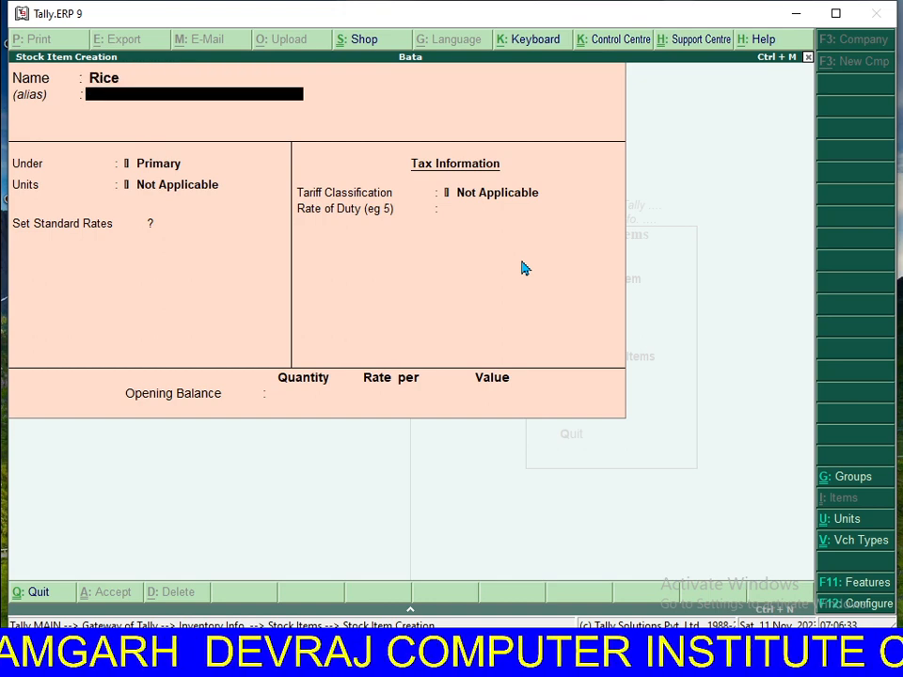
key("Return")
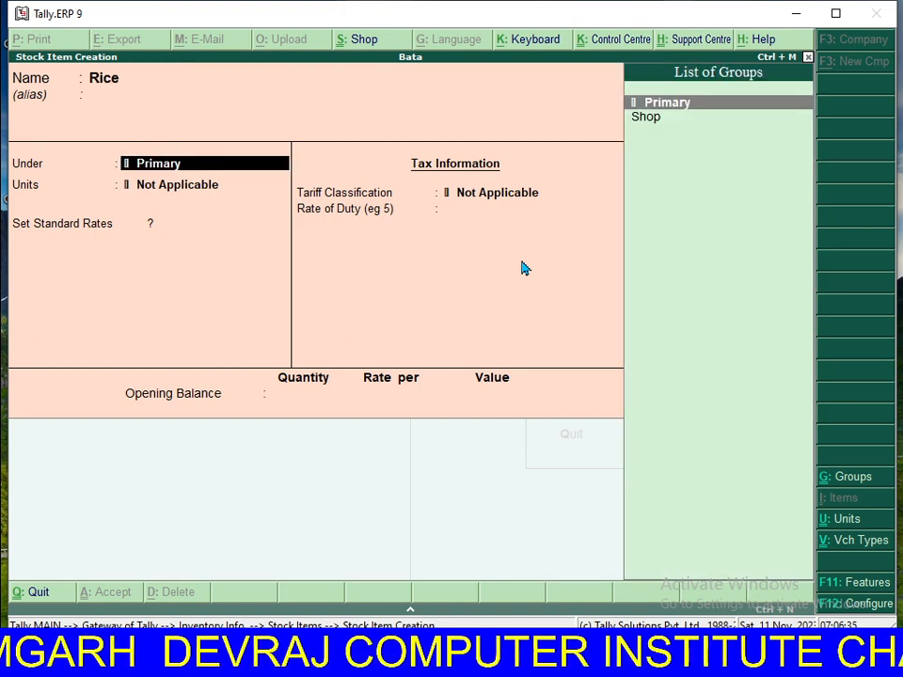
key("Down")
key("Return")
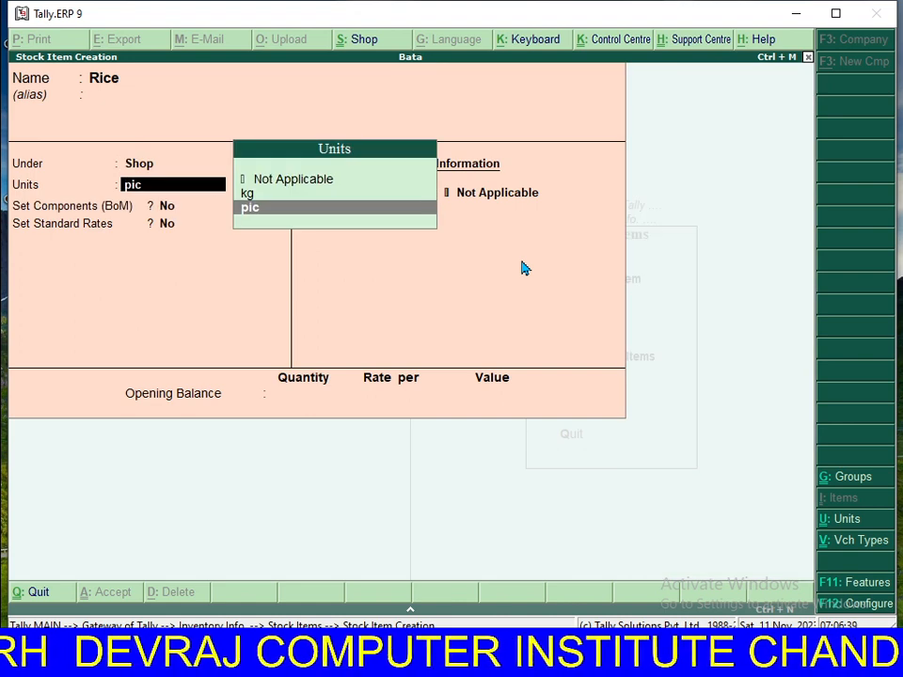
key("Up")
key("Return")
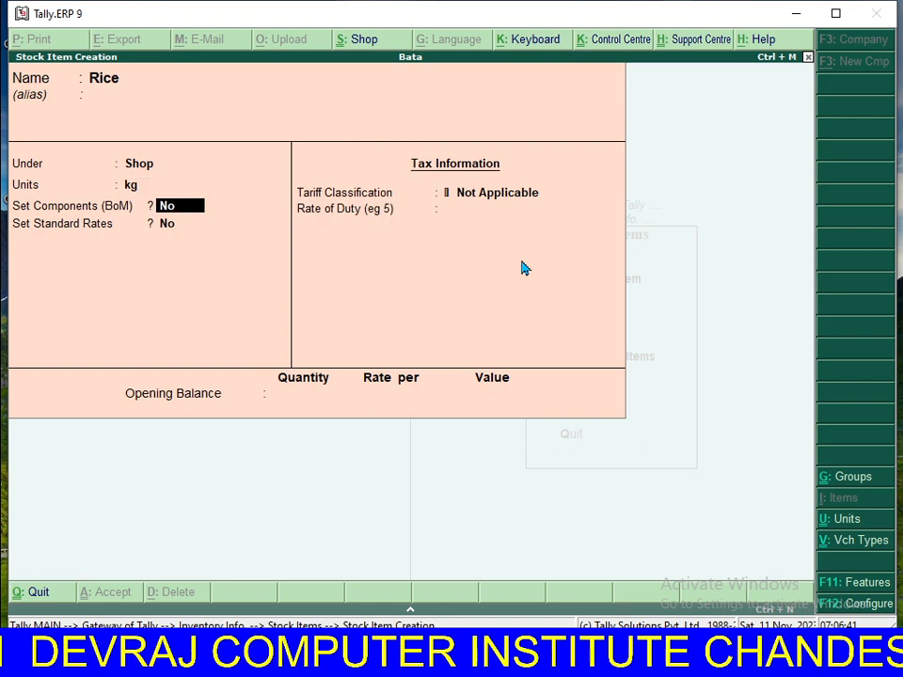
key("Return")
key("Return")
key("Return")
key("Return")
key("Return")
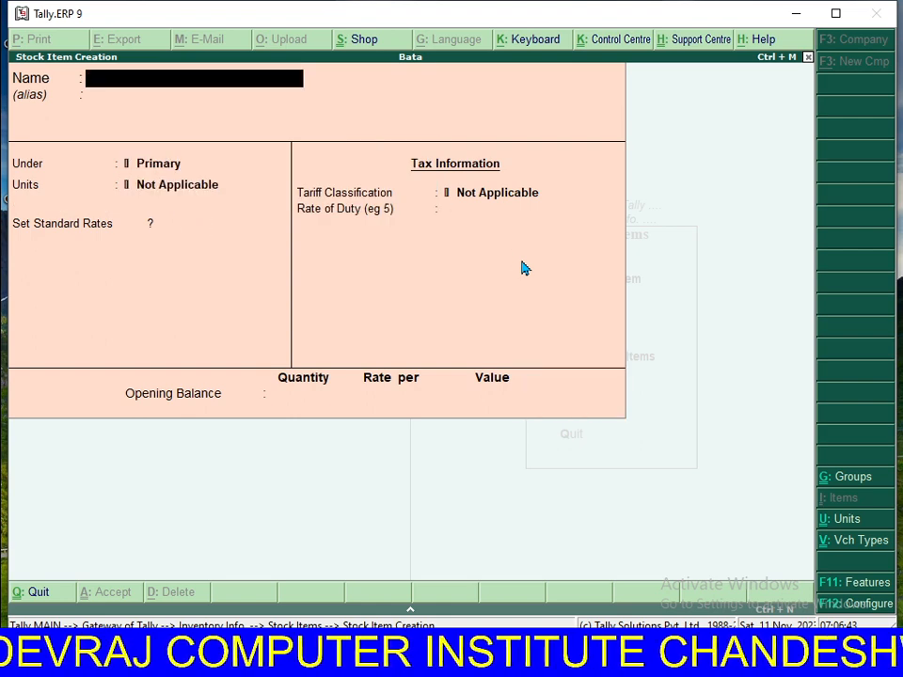
Step: Quit stock item creation and return through the inventory masters to the Gateway of Tally
key("Escape")
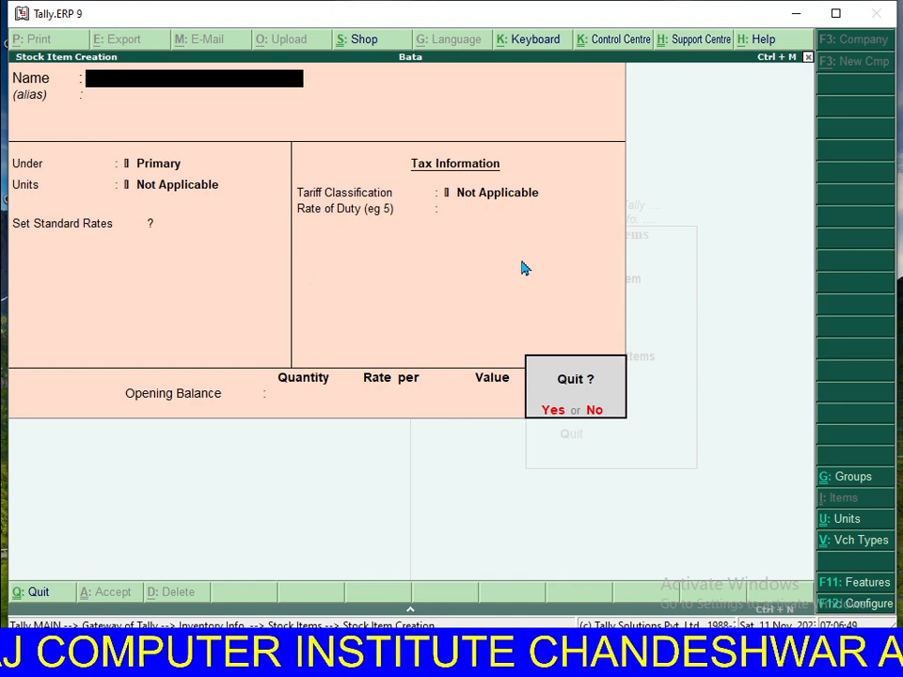
key("Return")
key("Escape")
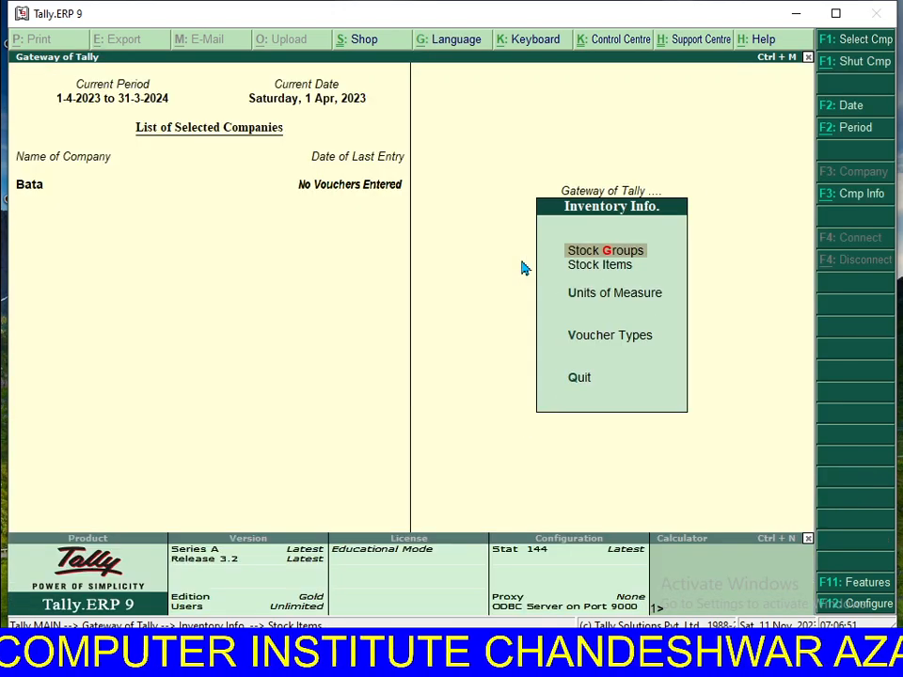
key("Escape")
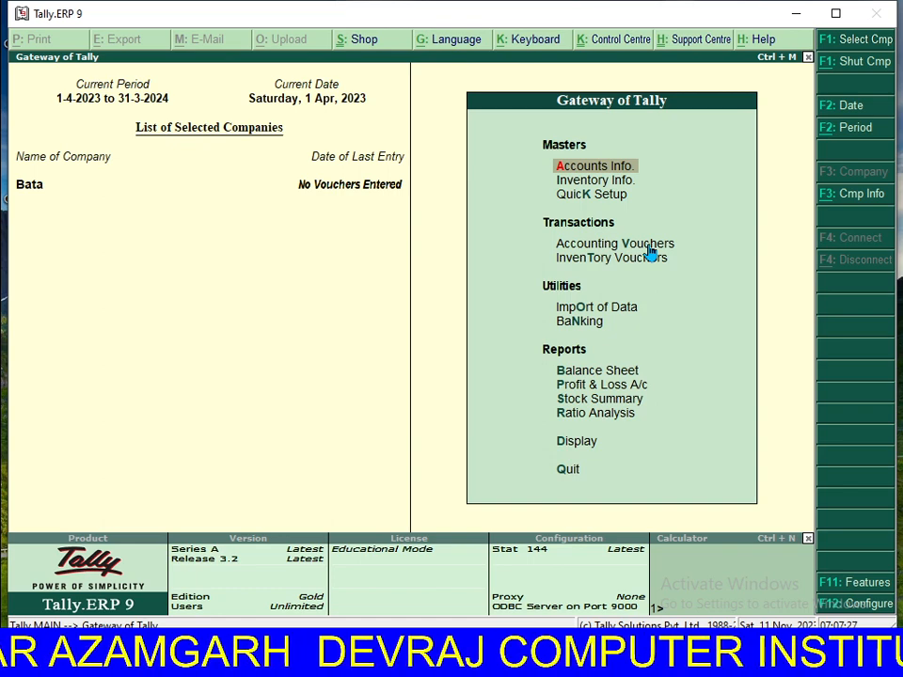
Step: Open accounting voucher creation and switch it to a Purchase voucher
key("Down")
key("Down")
key("Down")
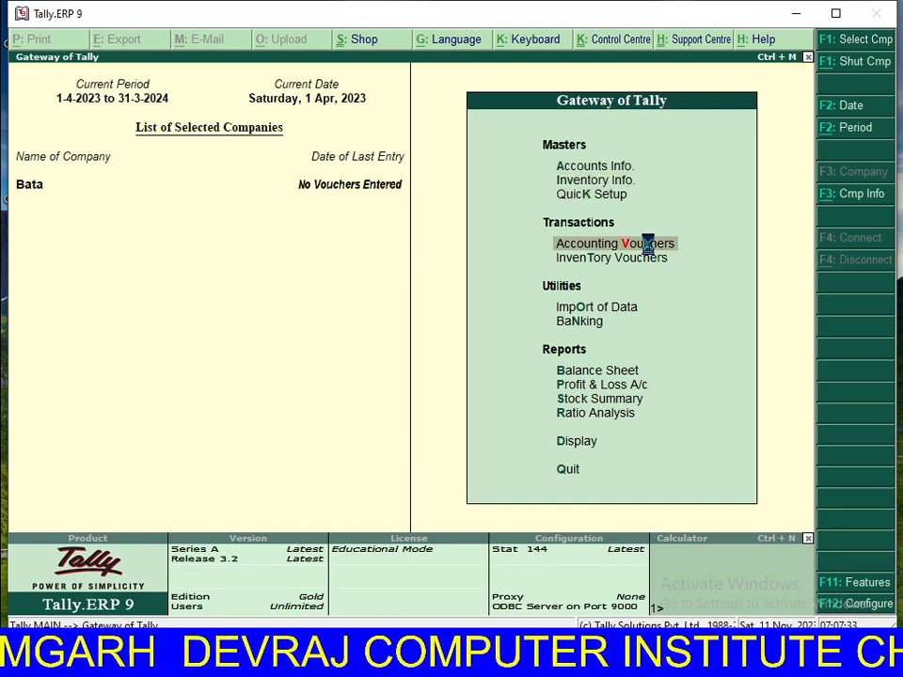
left_click(647, 244)
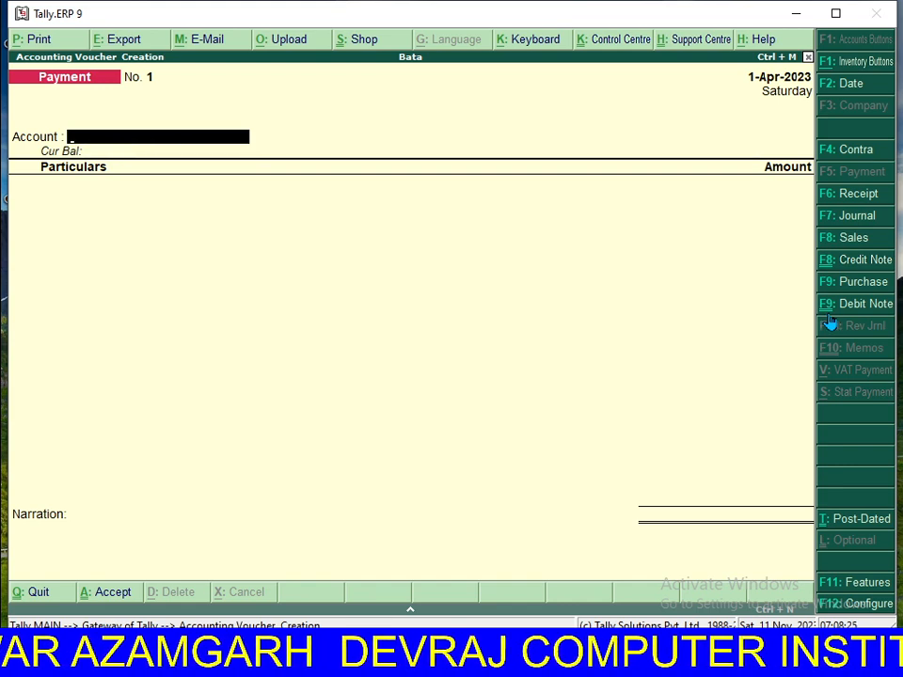
key("F9")
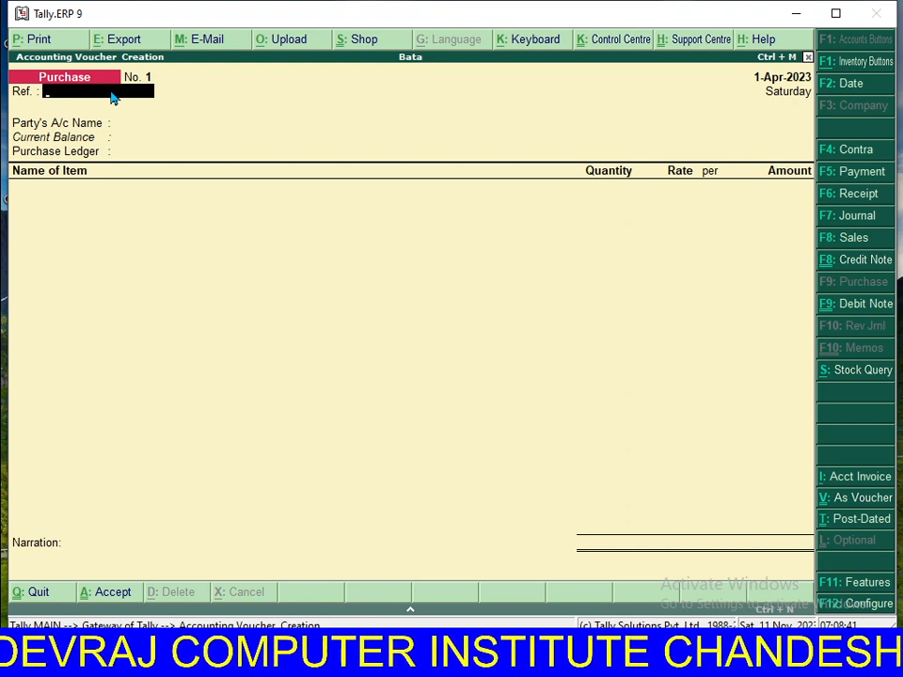
Step: Set the supplier's ledger as the purchase party, leave the reference, address and tax numbers blank, and choose the Purchase ledger
key("Return")
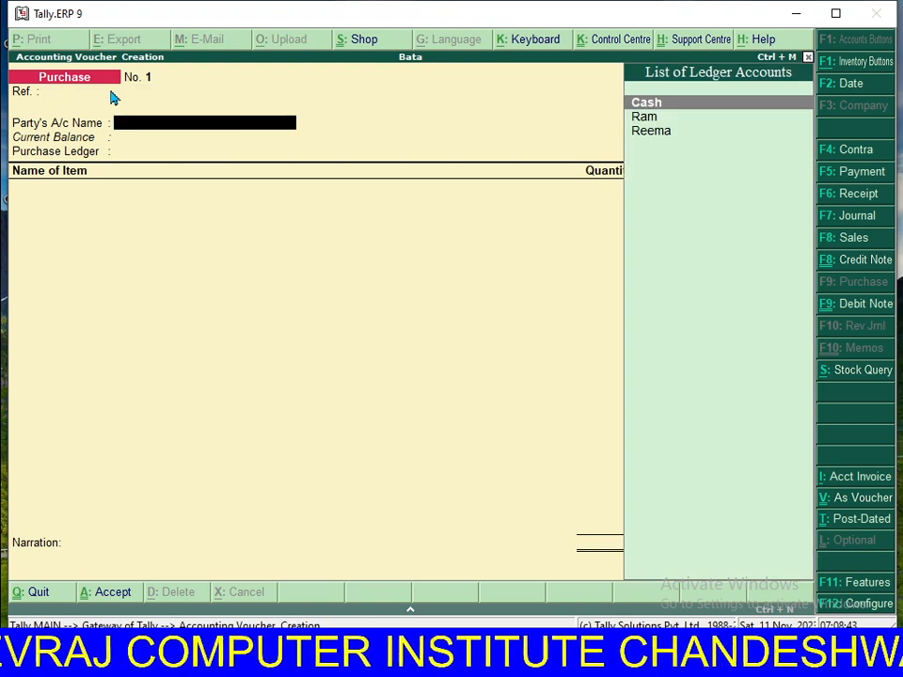
key("Down")
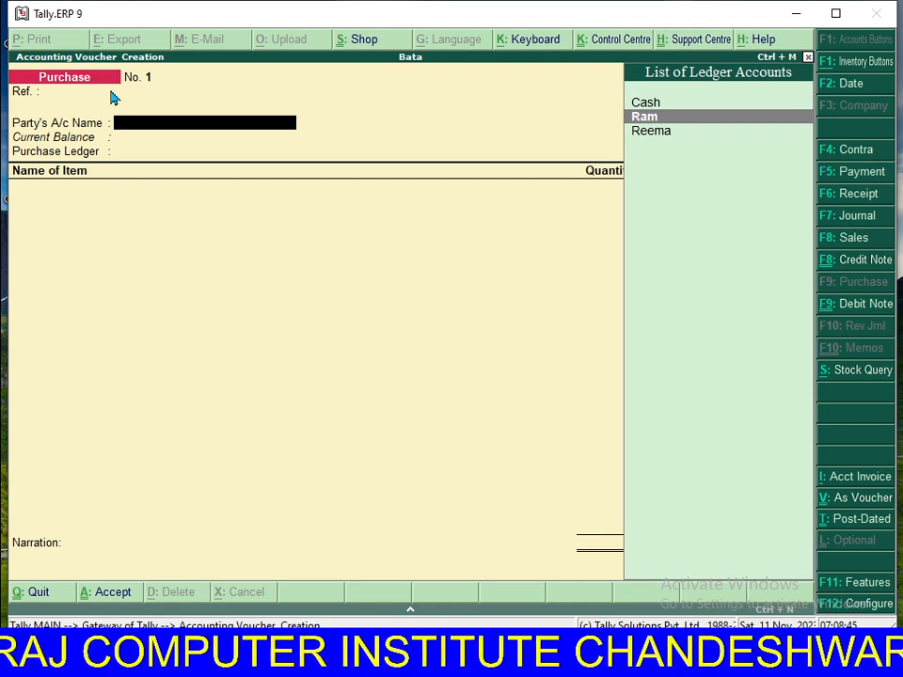
key("Return")
key("Return")
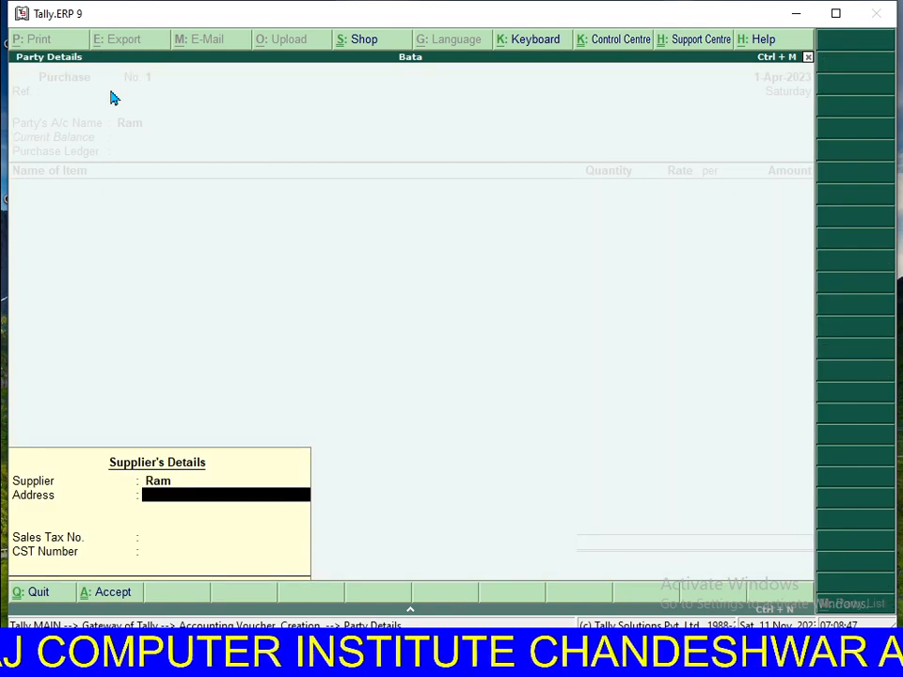
key("Return")
key("Return")
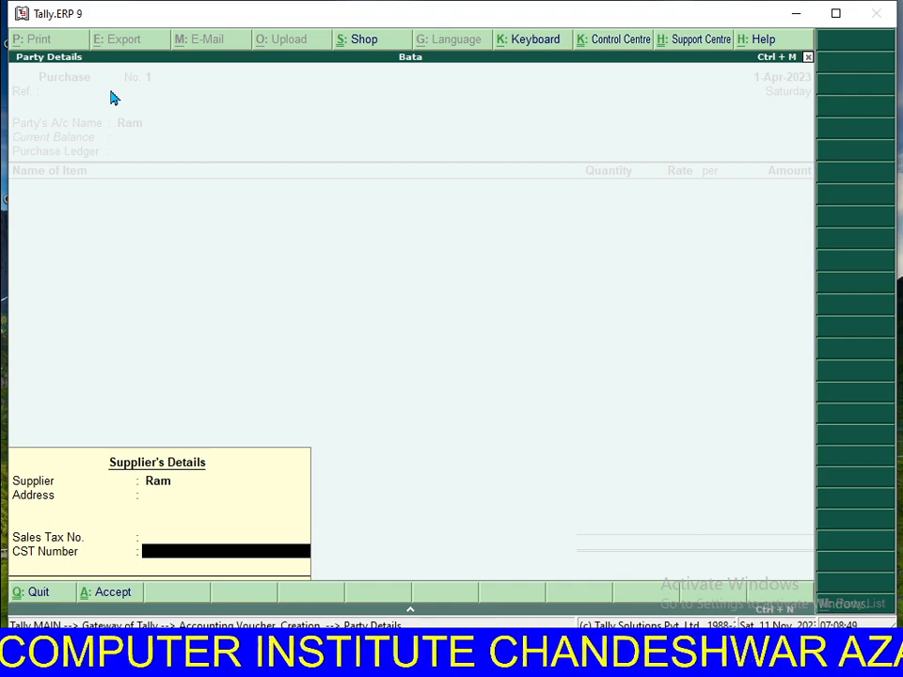
key("Return")
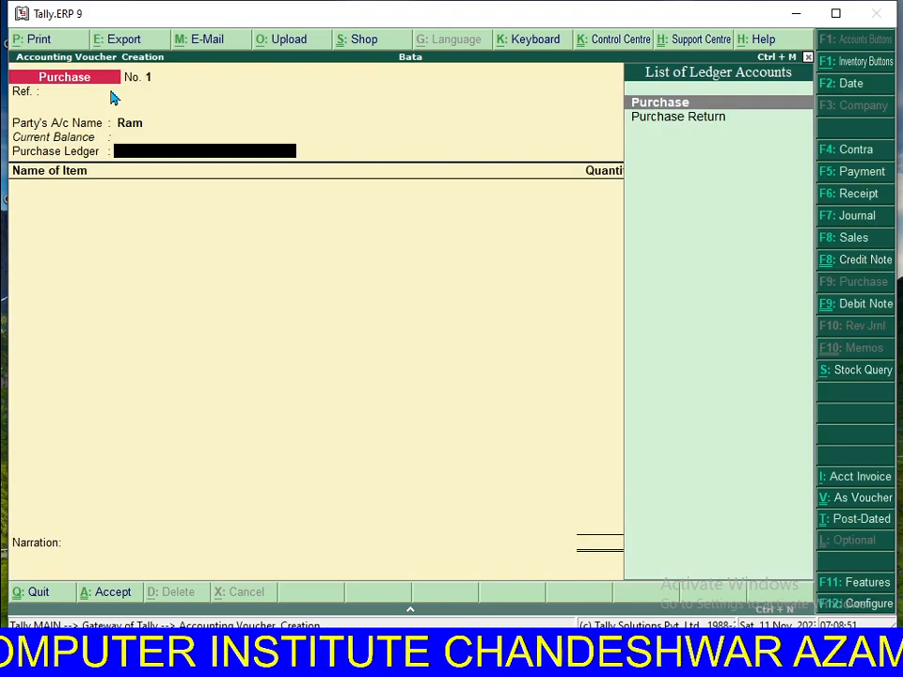
key("Return")
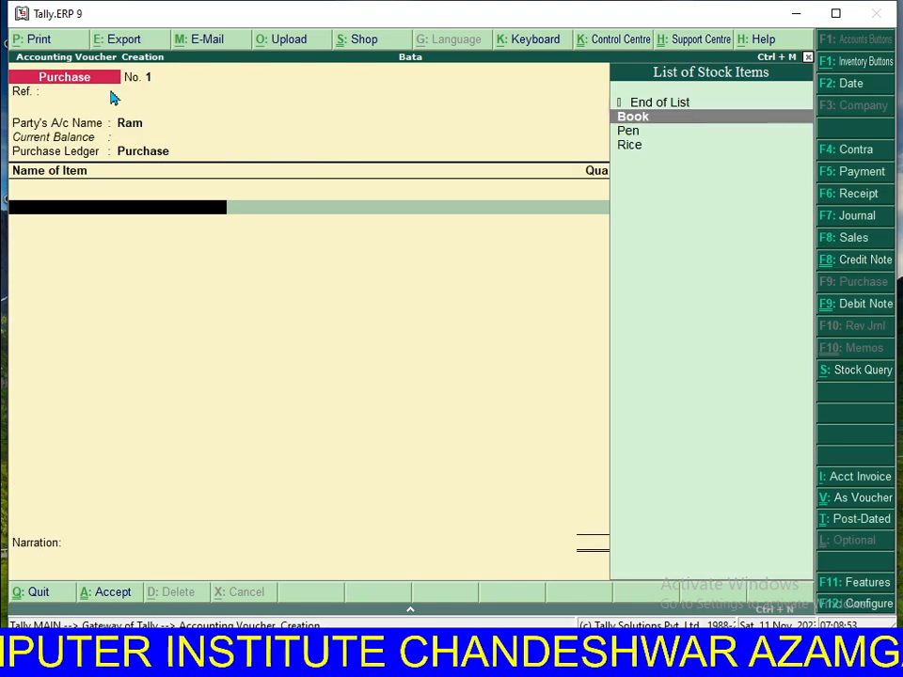
Step: Add the Pen item to the purchase voucher with a quantity of 15 pic at a rate of 4.50 per pic
key("Down")
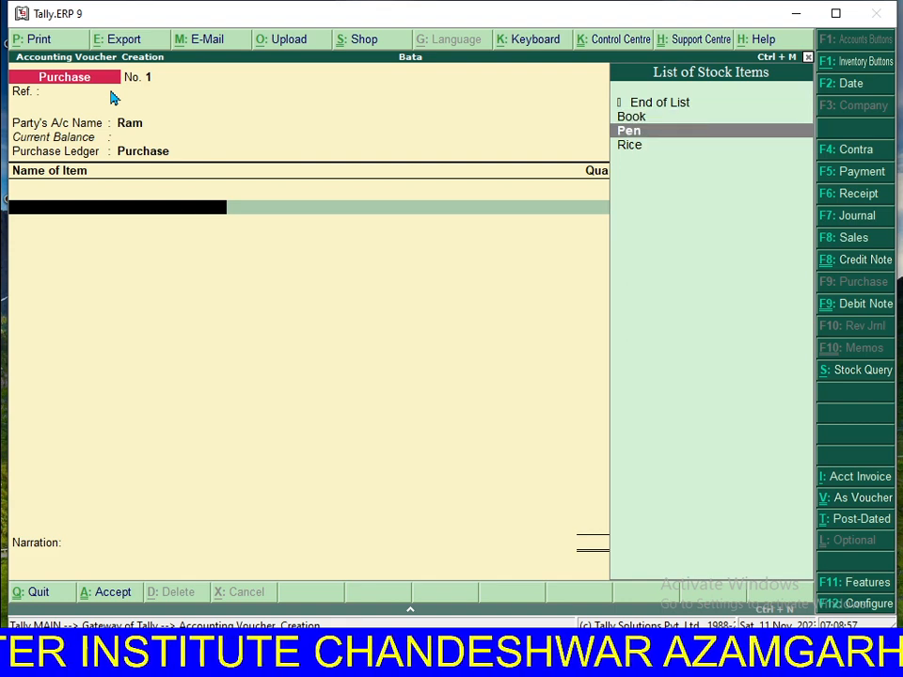
key("Return")
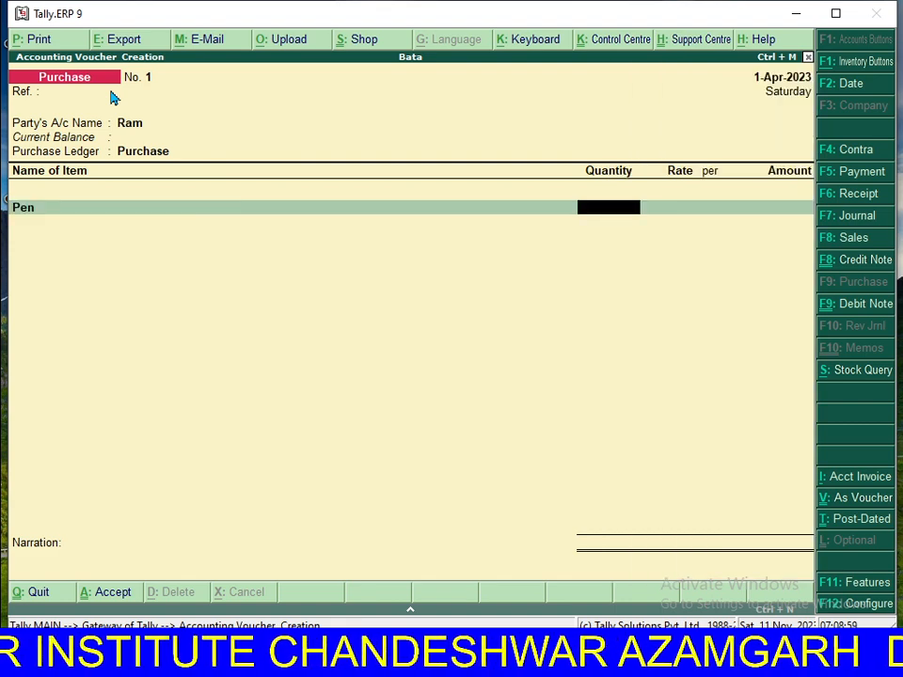
type("150")
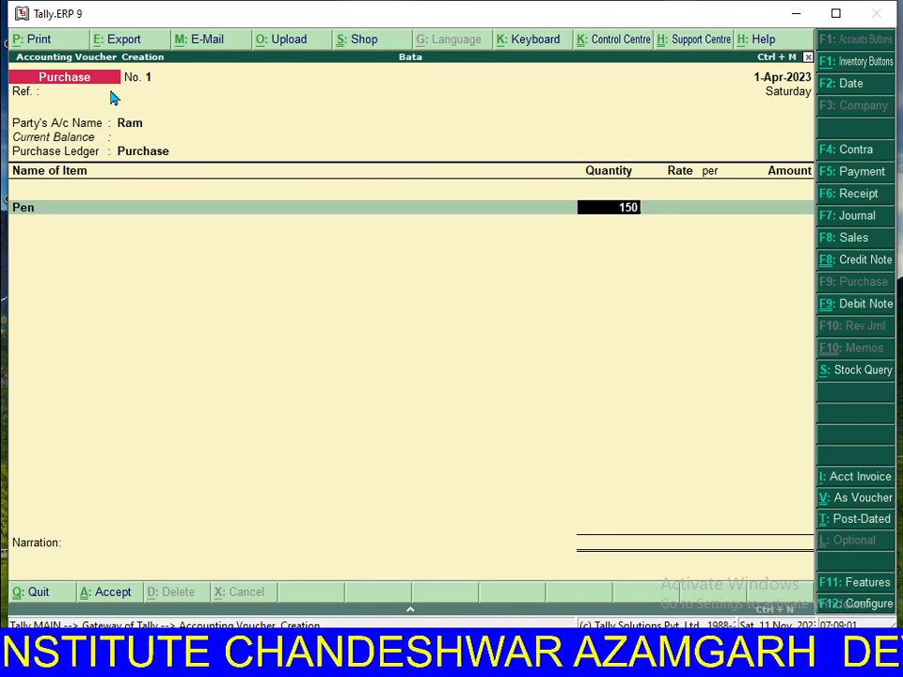
key("BackSpace")
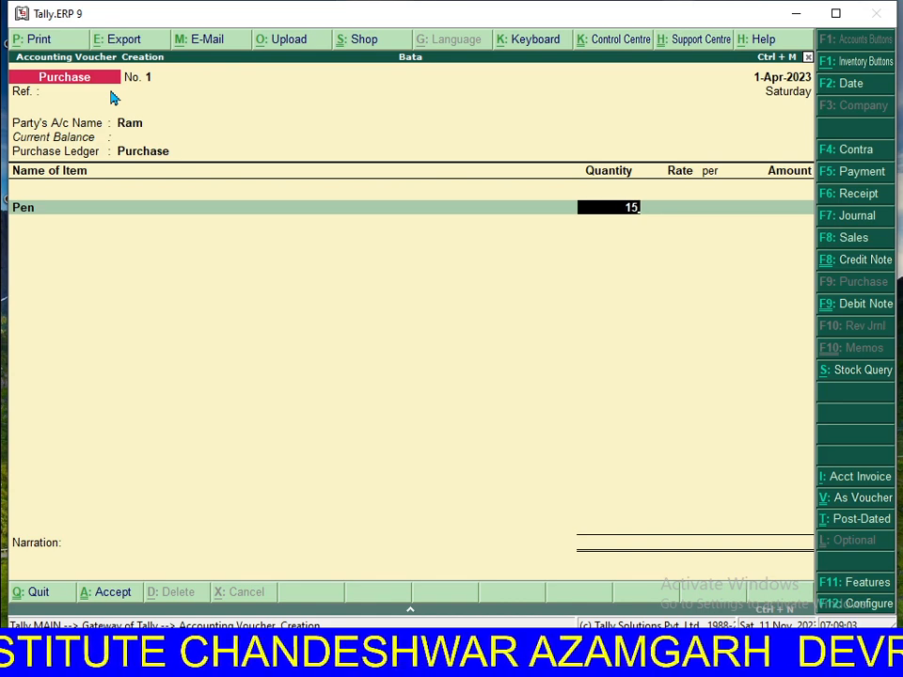
key("Return")
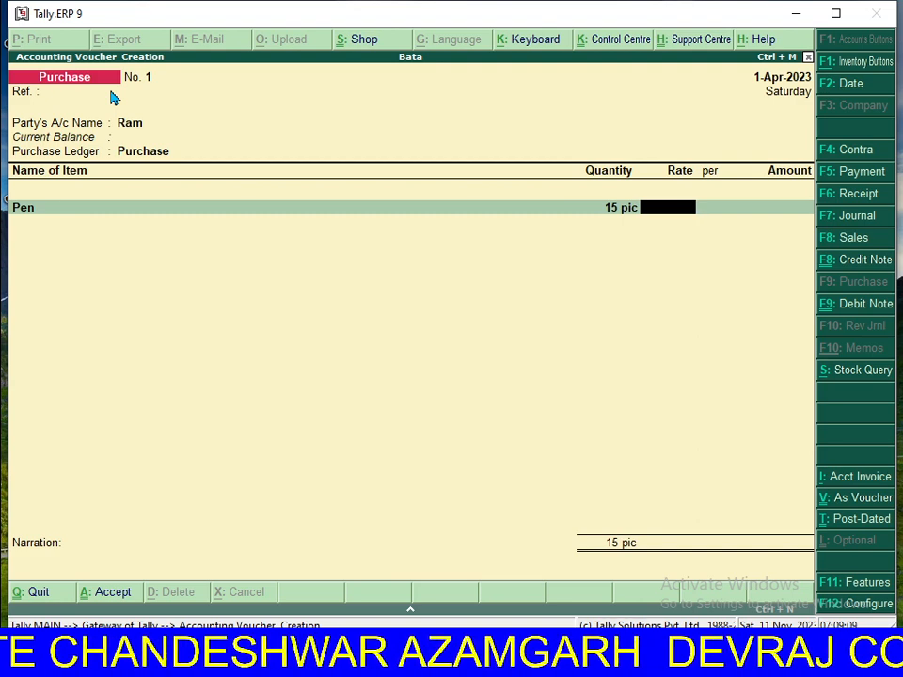
type("4.50")
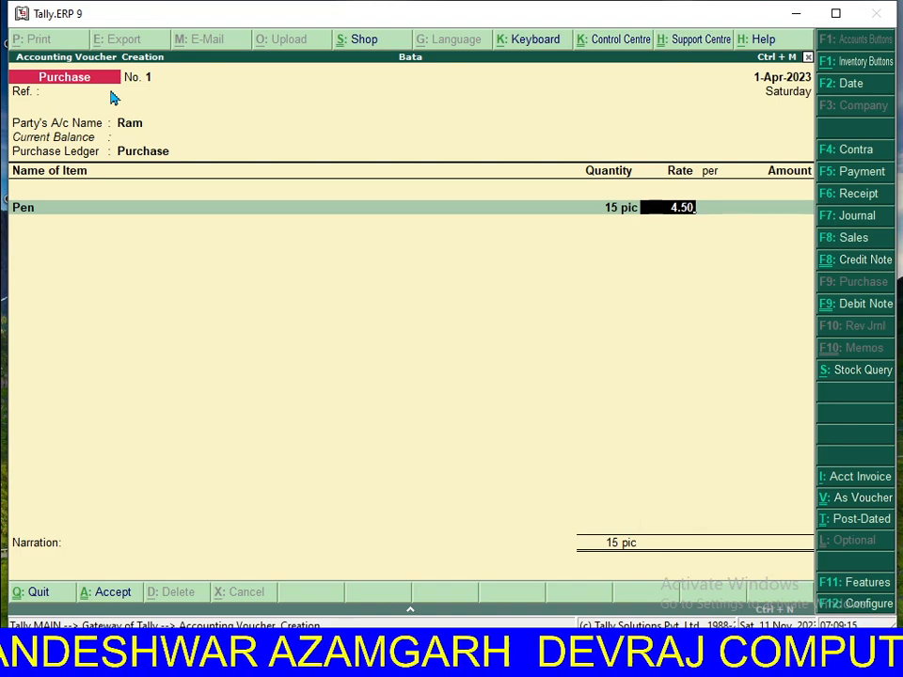
key("Return")
key("Return")
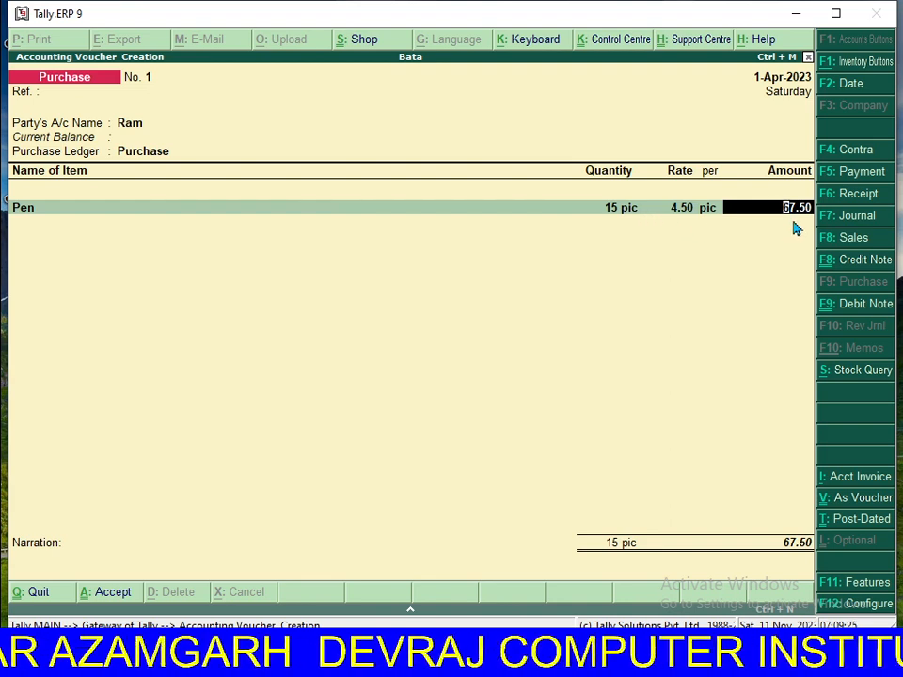
key("Return")
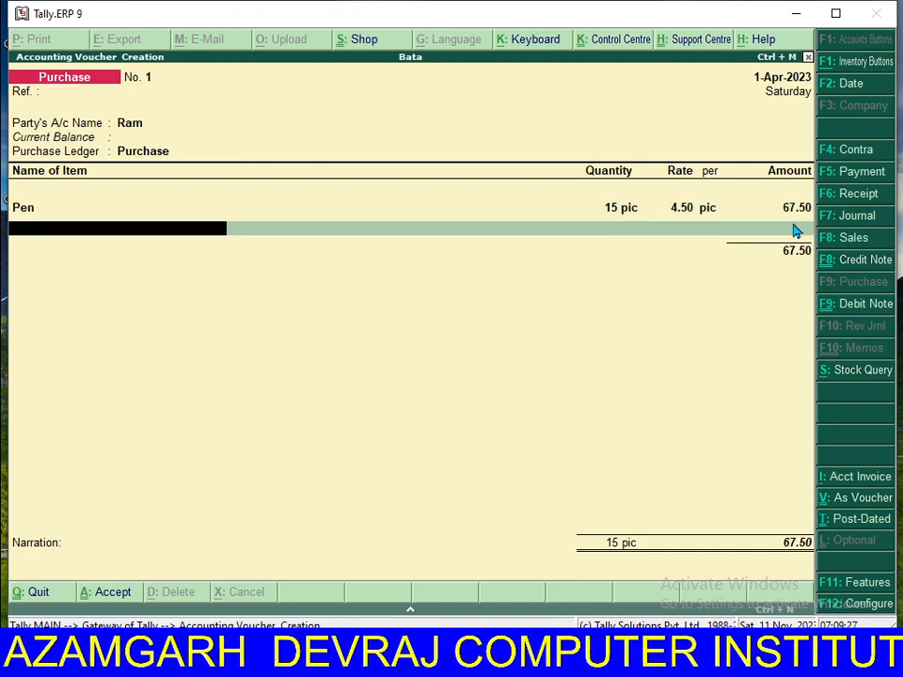
Step: End the purchase voucher's item list, leave the narration blank and save the voucher
key("Return")
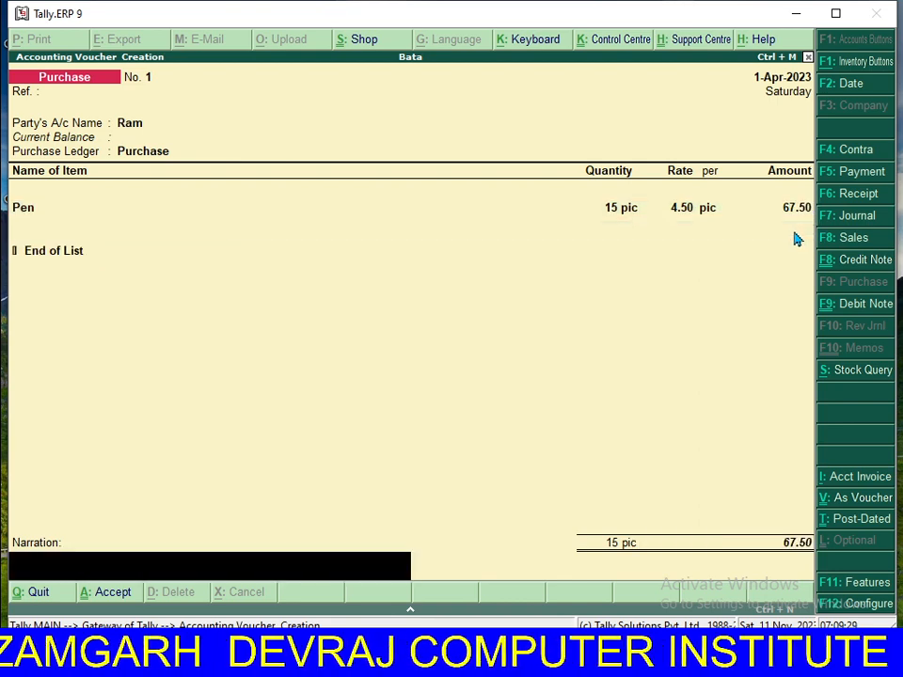
key("Return")
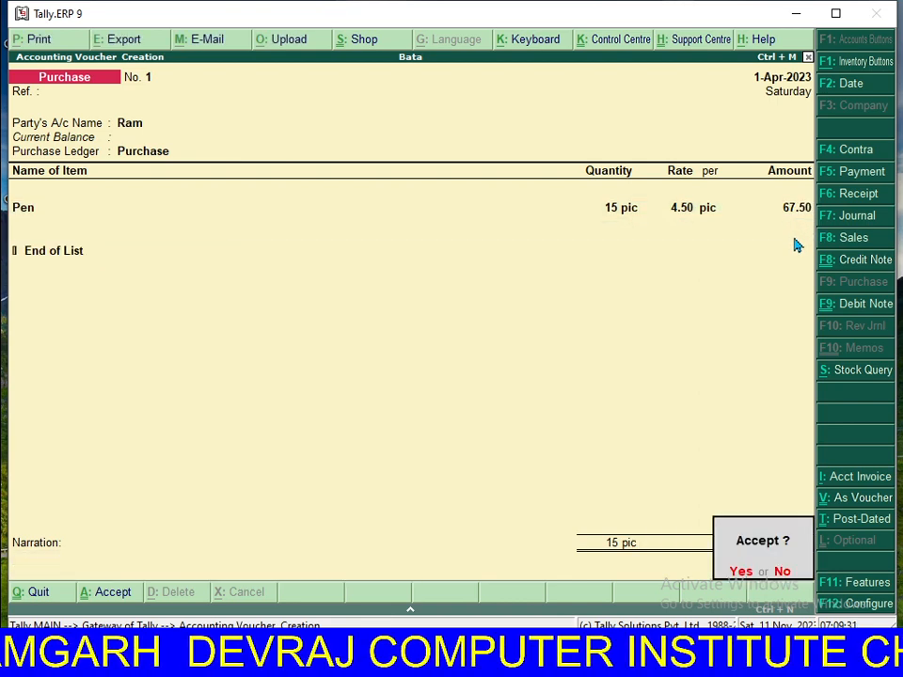
key("Return")
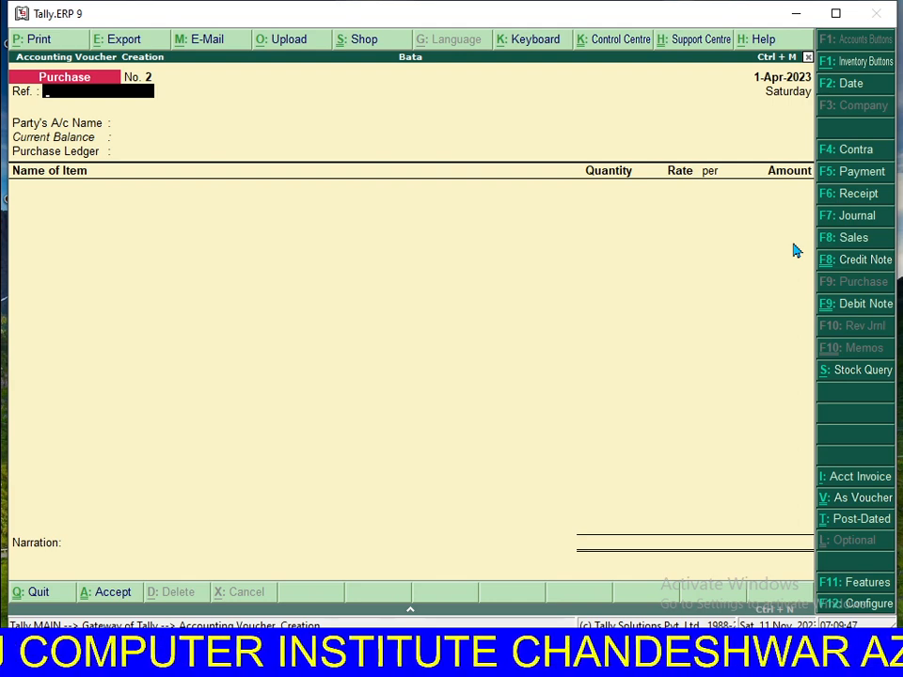
Step: Switch to a Debit Note voucher and enter 01 as its reference
key("ctrl+F9")
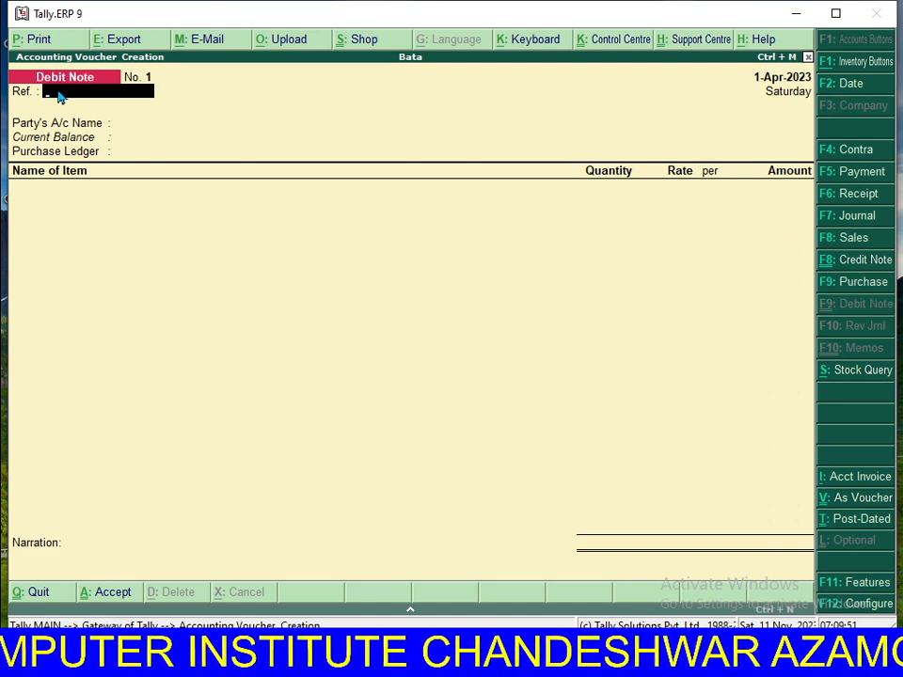
type("01")
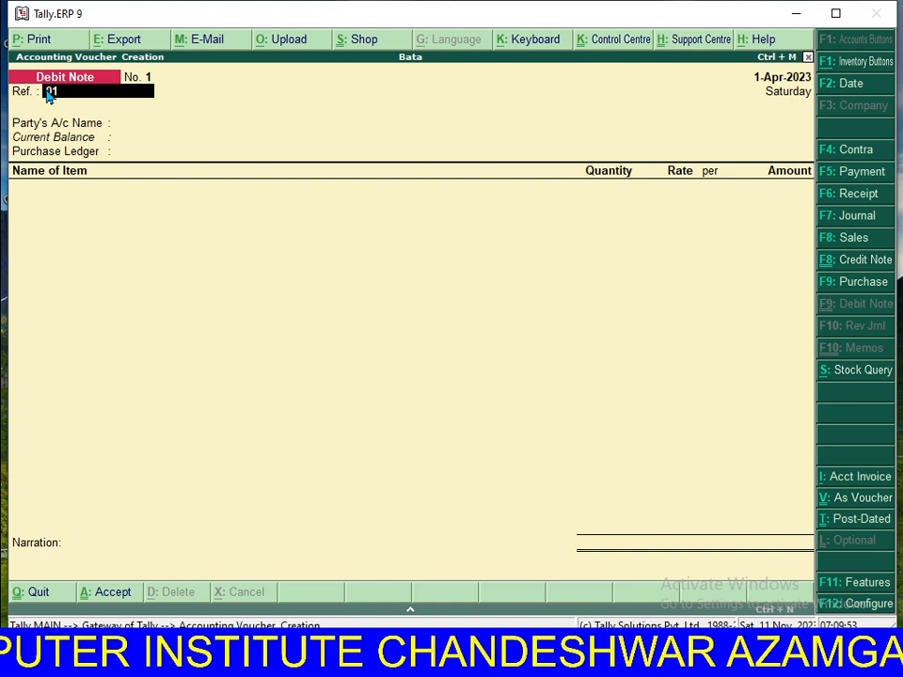
key("Return")
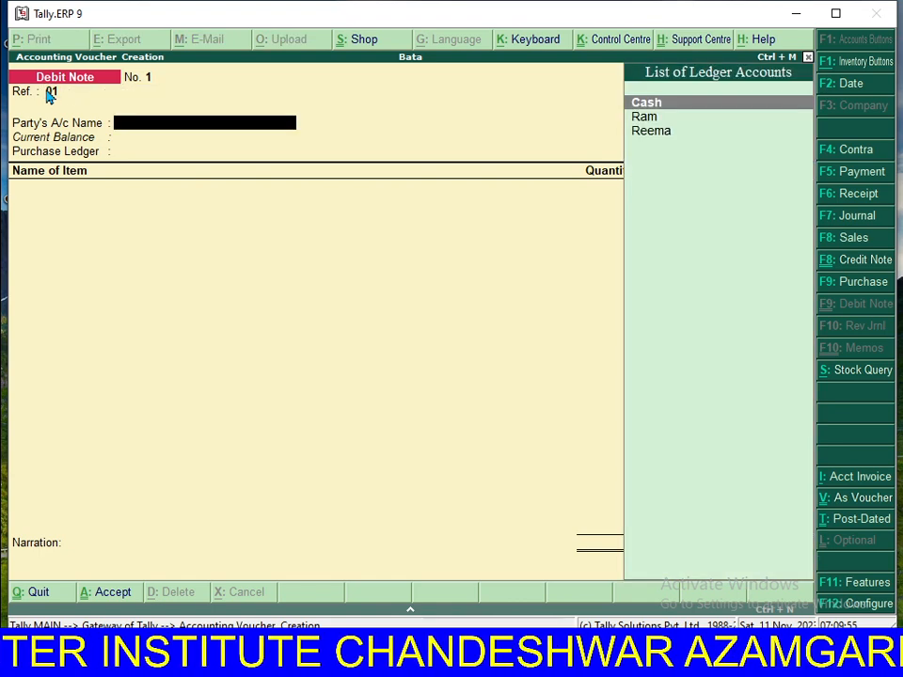
Step: Set the supplier's ledger as the debit note party, leave the party details blank, and choose the Purchase Return ledger
key("Down")
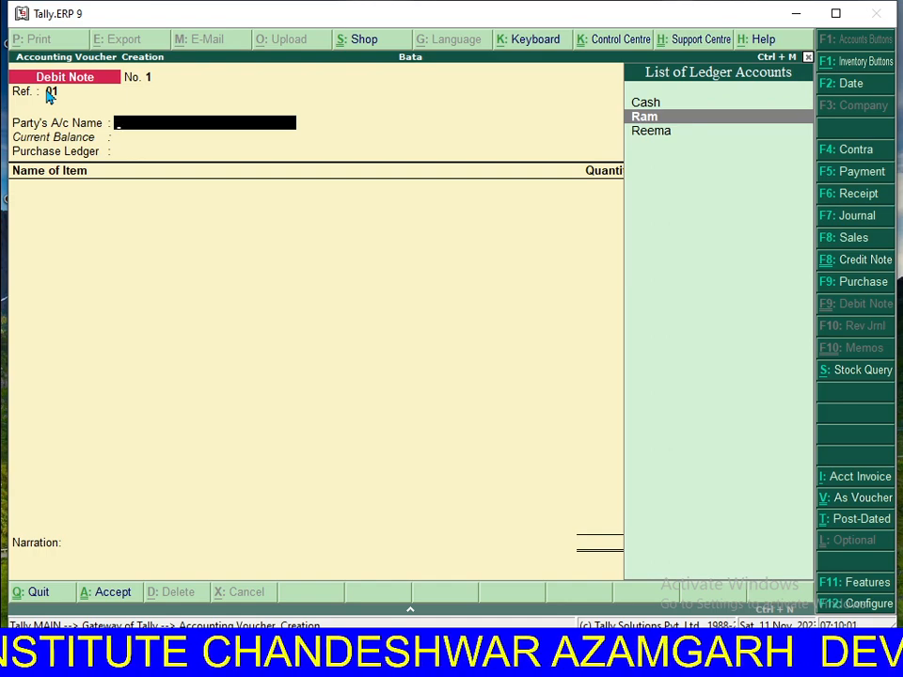
key("Return")
key("Return")
key("Return")
key("Return")
key("Return")
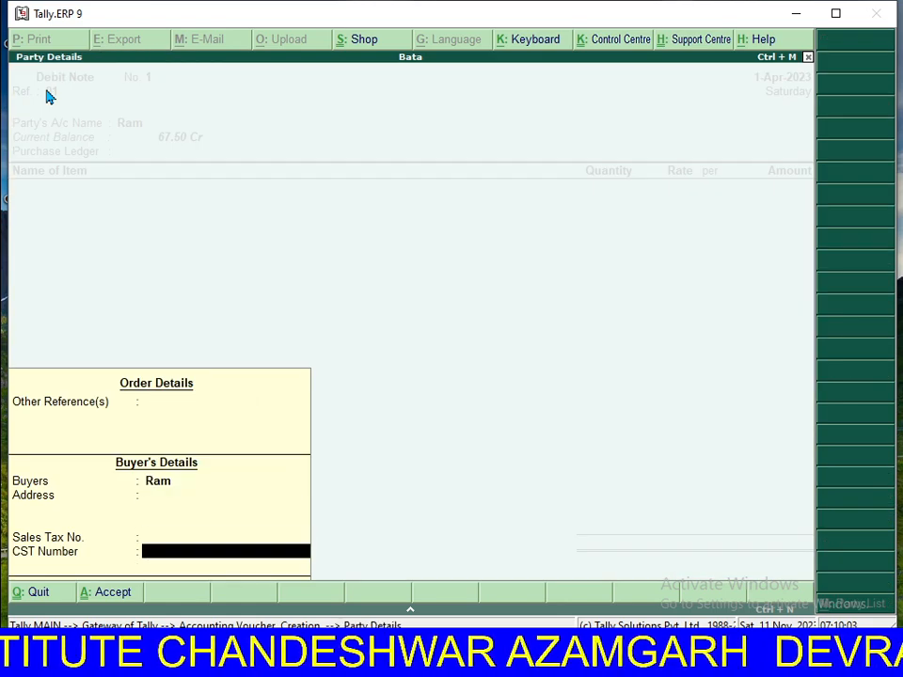
key("Return")
key("Down")
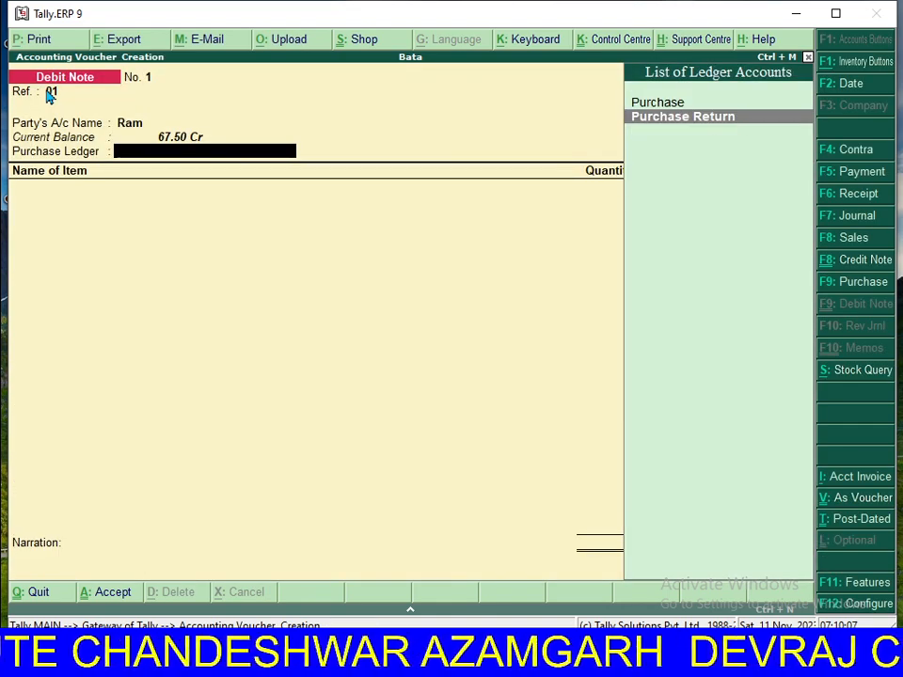
left_click(731, 123)
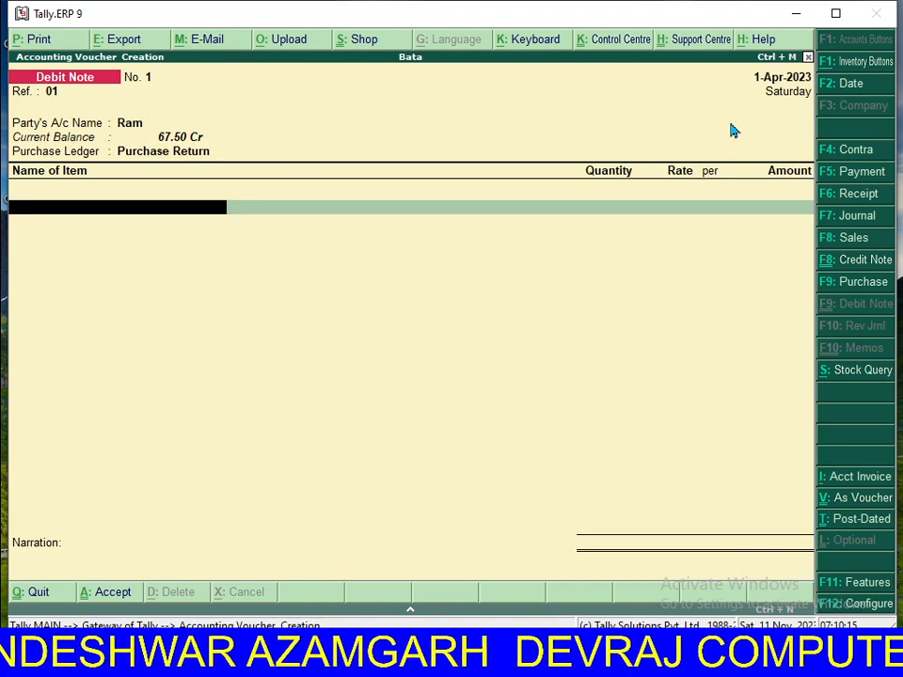
Step: Add the Pen item to the debit note with a quantity of 5 pic, keeping the rate of 4.50 per pic
key("Down")
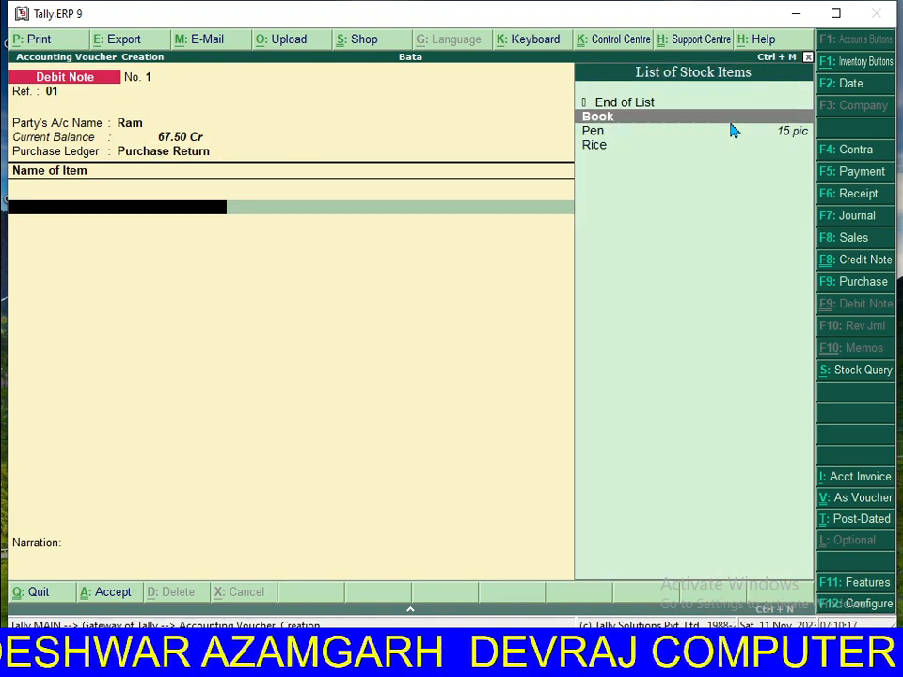
key("Down")
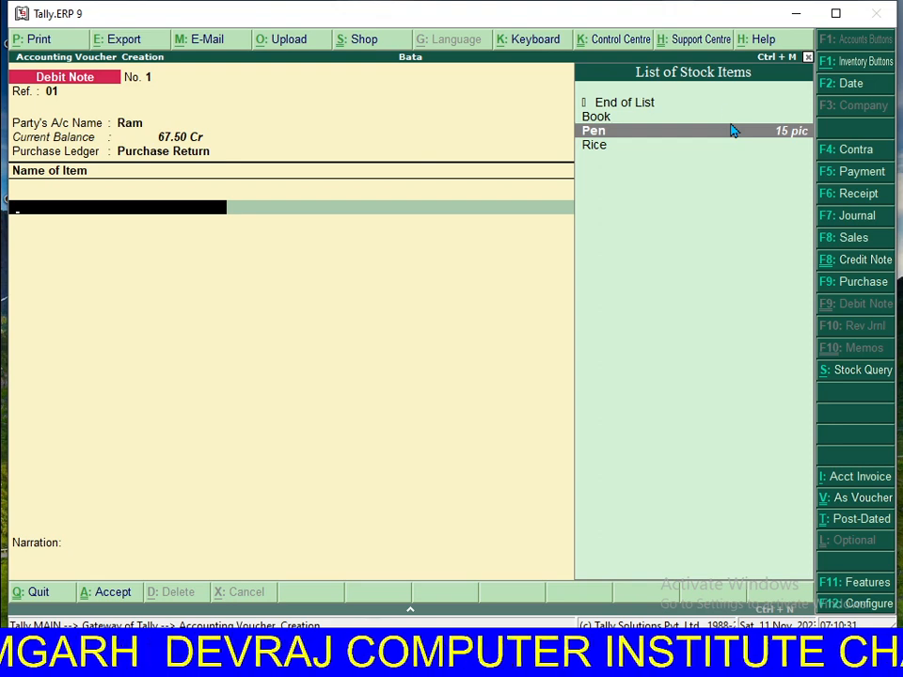
left_click(734, 131)
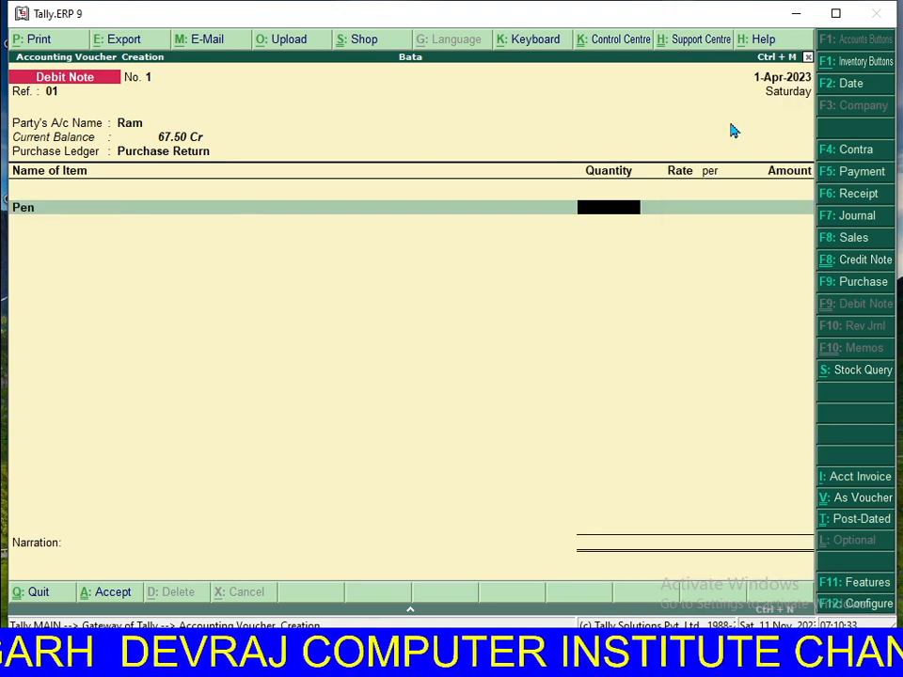
type("5")
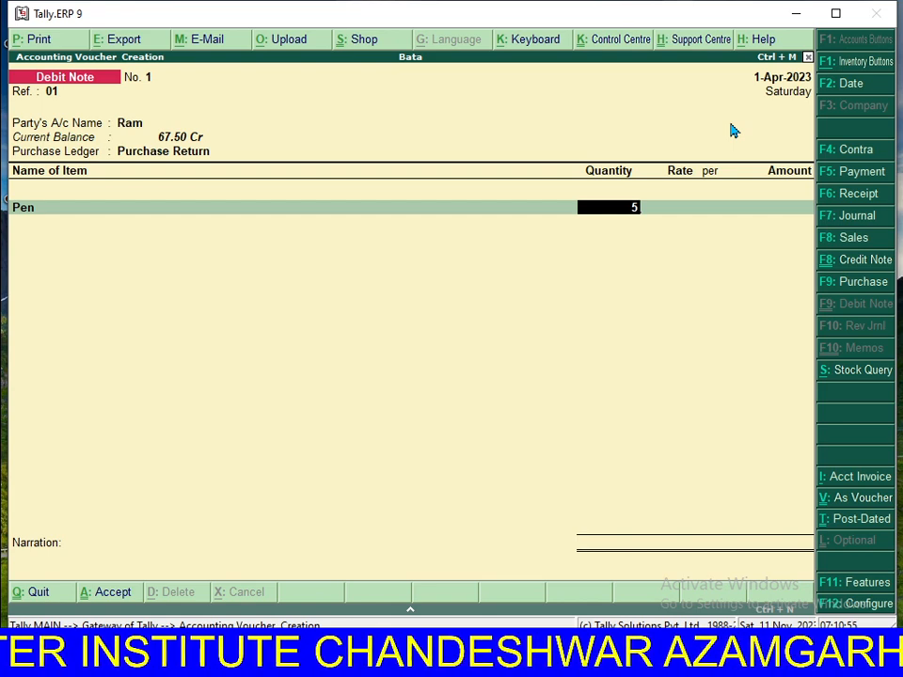
key("Return")
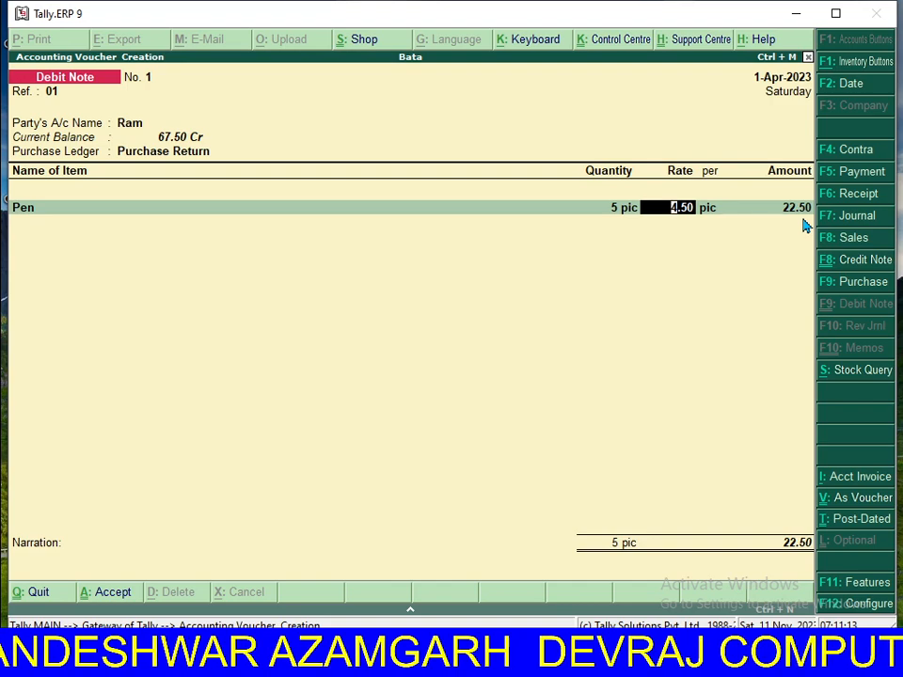
key("Return")
key("Return")
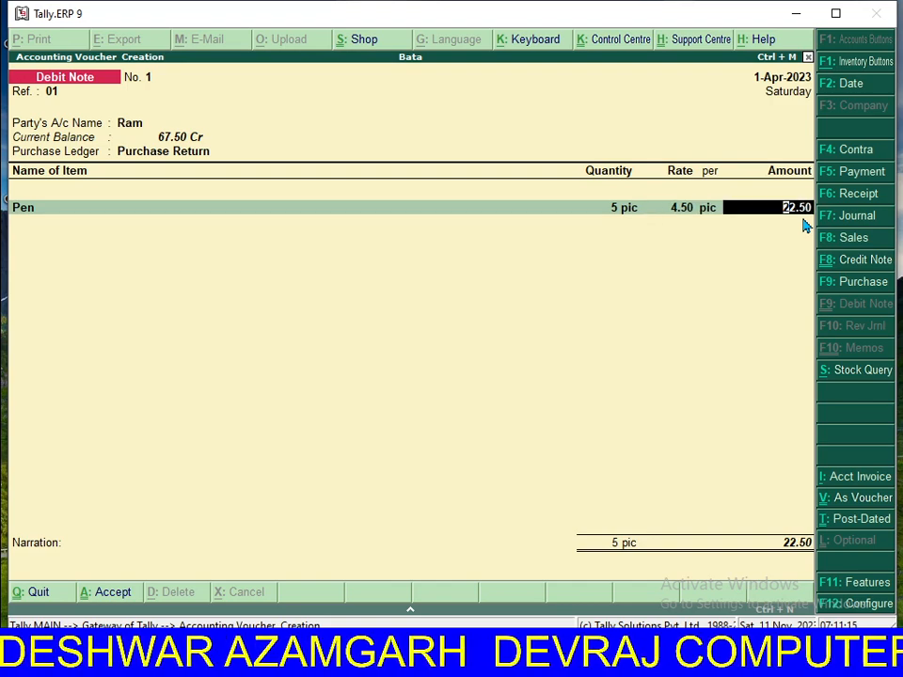
key("Return")
Step: End the debit note's item list, leave the narration blank and save the debit note
key("Return")
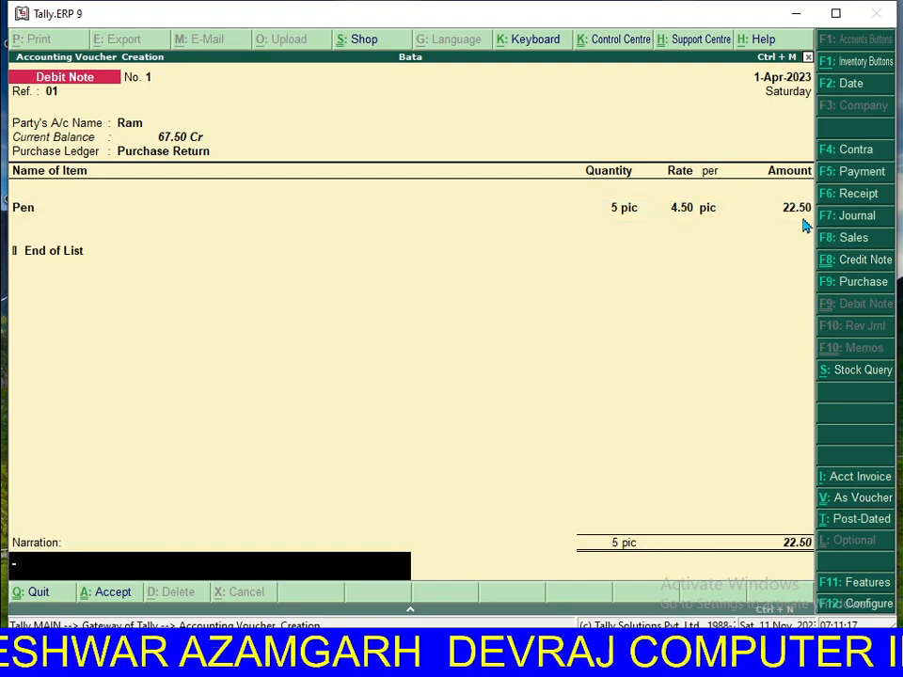
key("Return")
key("Return")
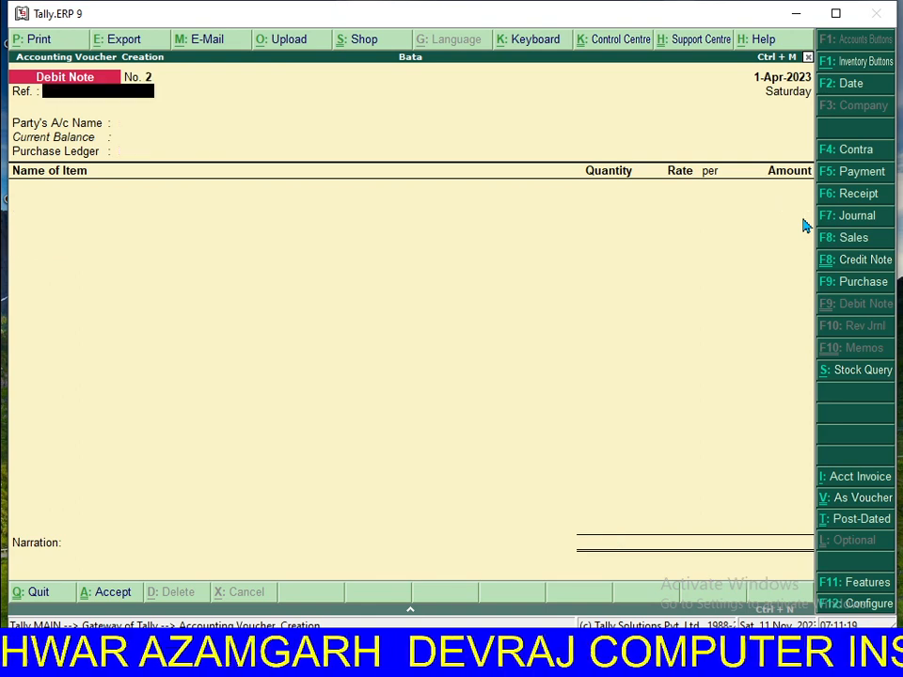
key("Return")
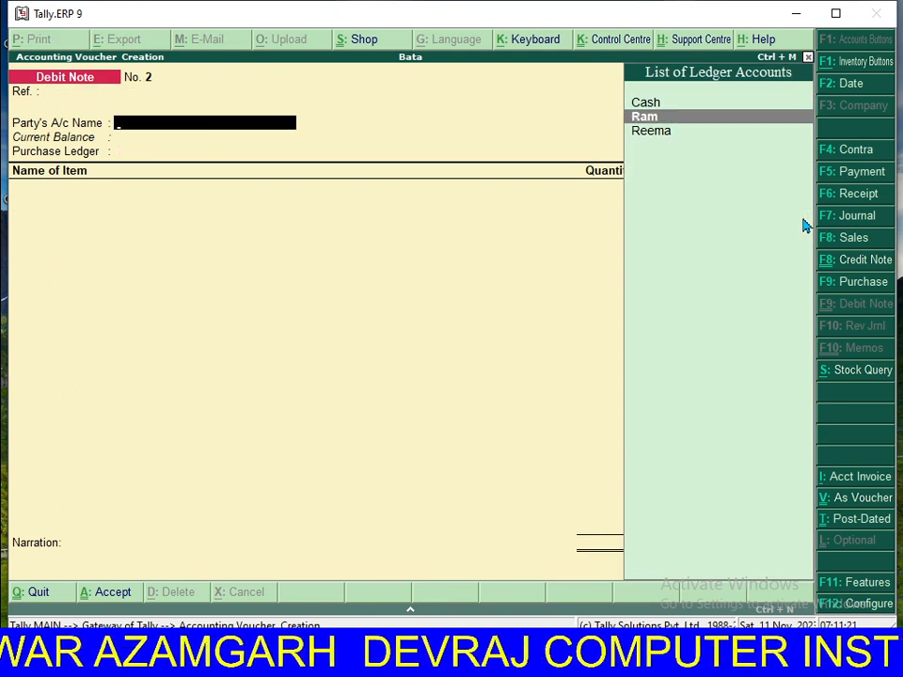
key("Return")
key("Return")
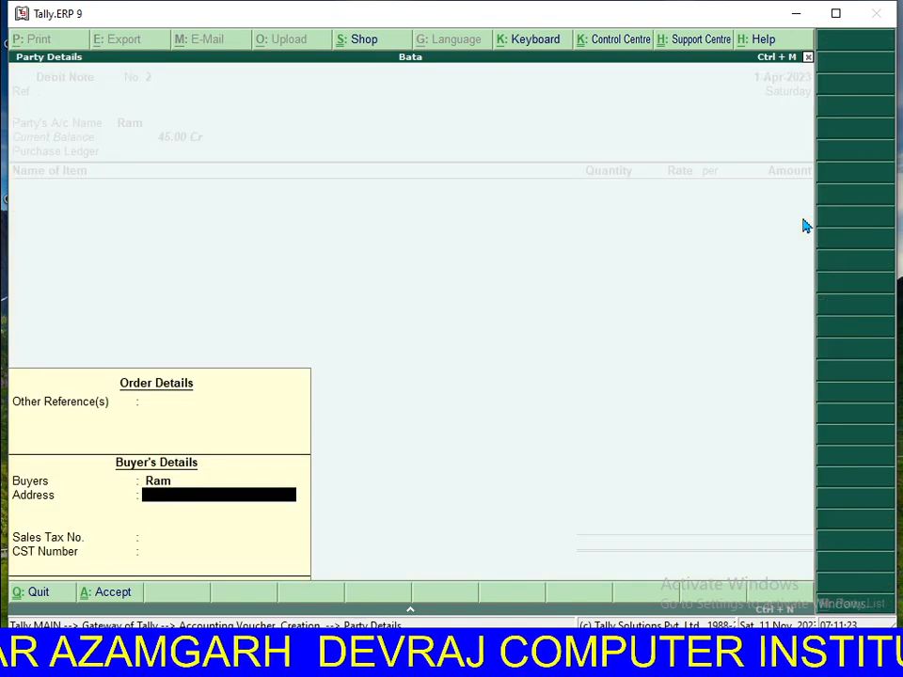
key("Return")
key("Return")
key("Return")
key("Down")
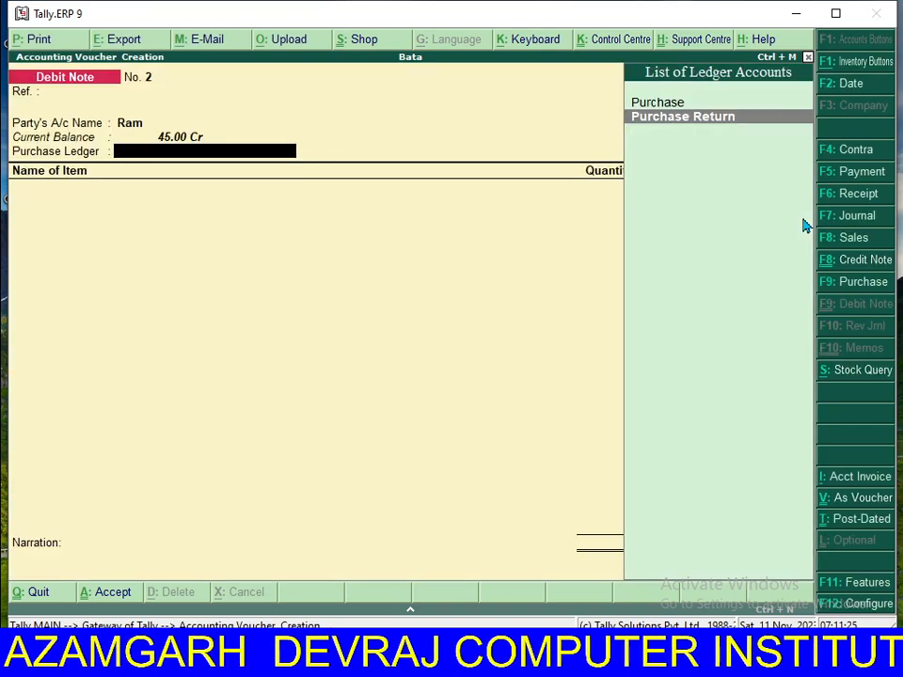
key("Return")
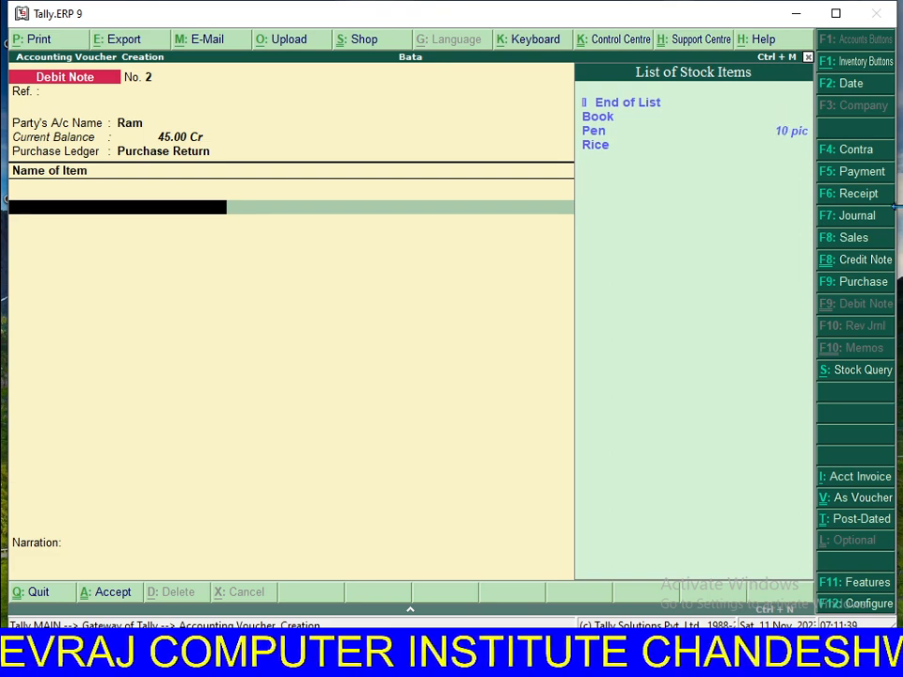
key("Escape")
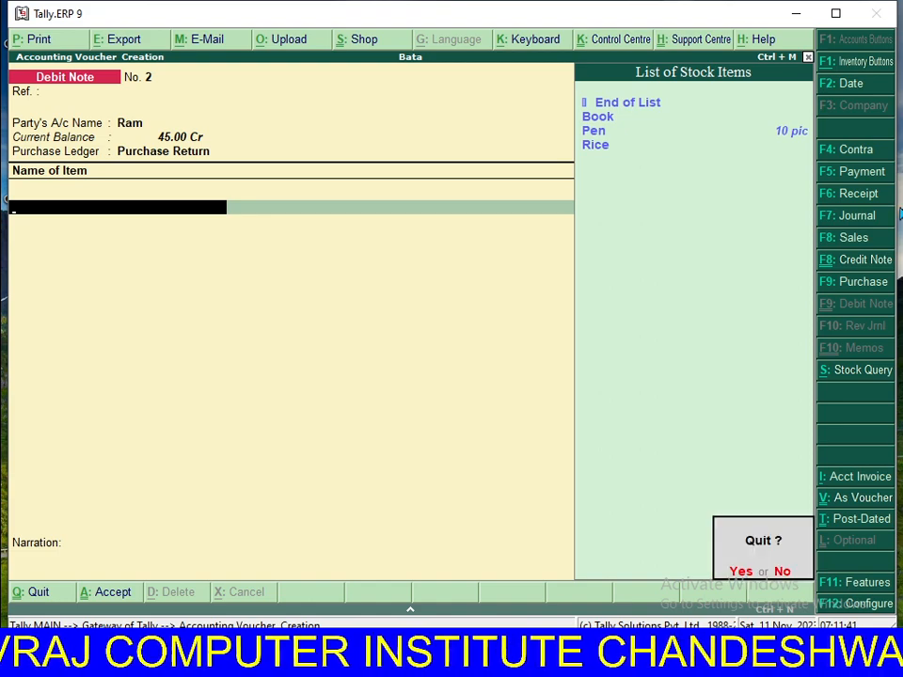
key("Return")
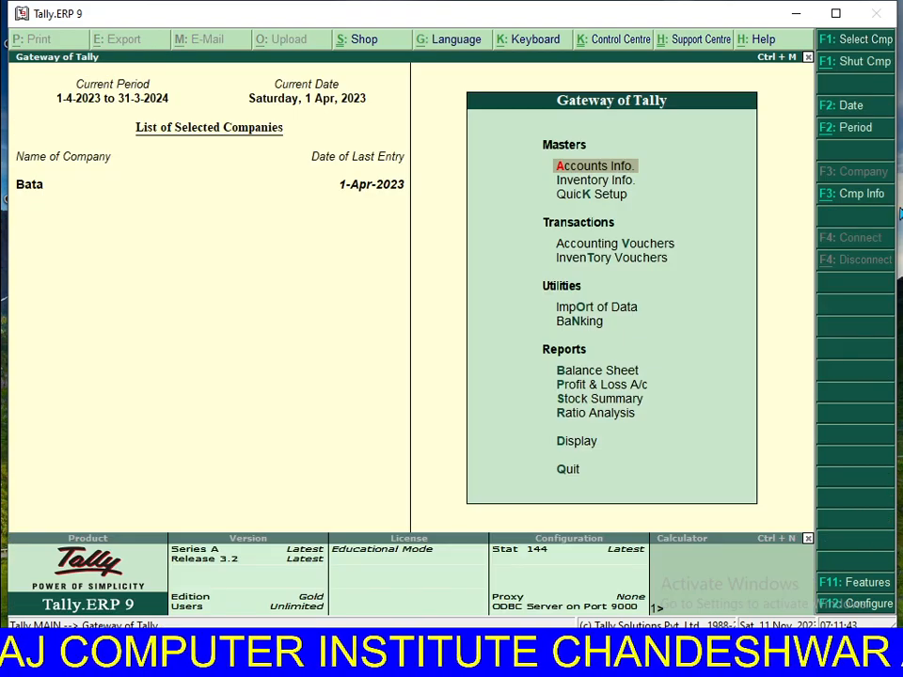
key("Down")
key("Down")
key("Down")
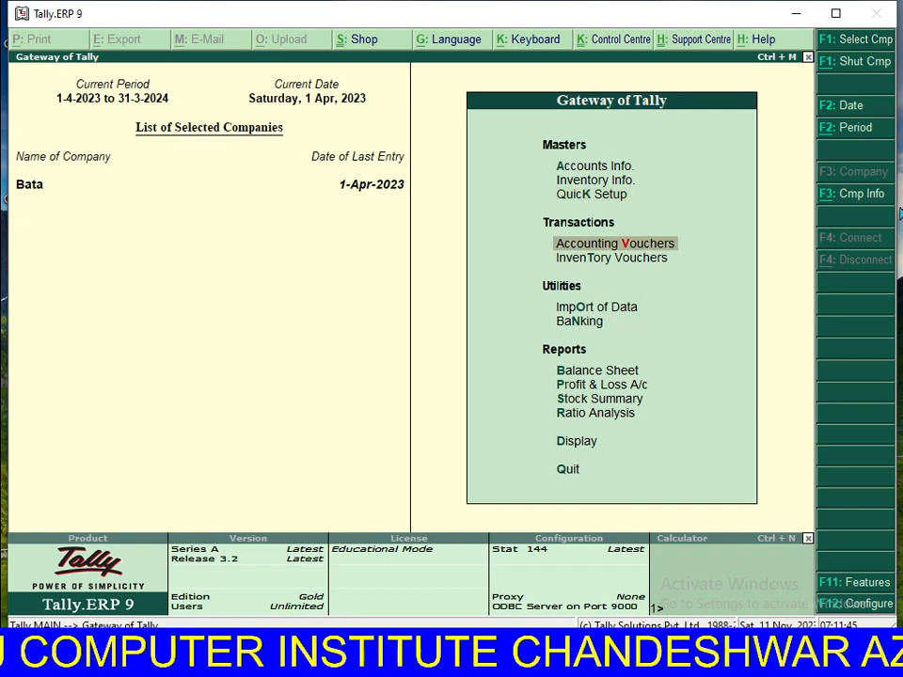
key("Return")
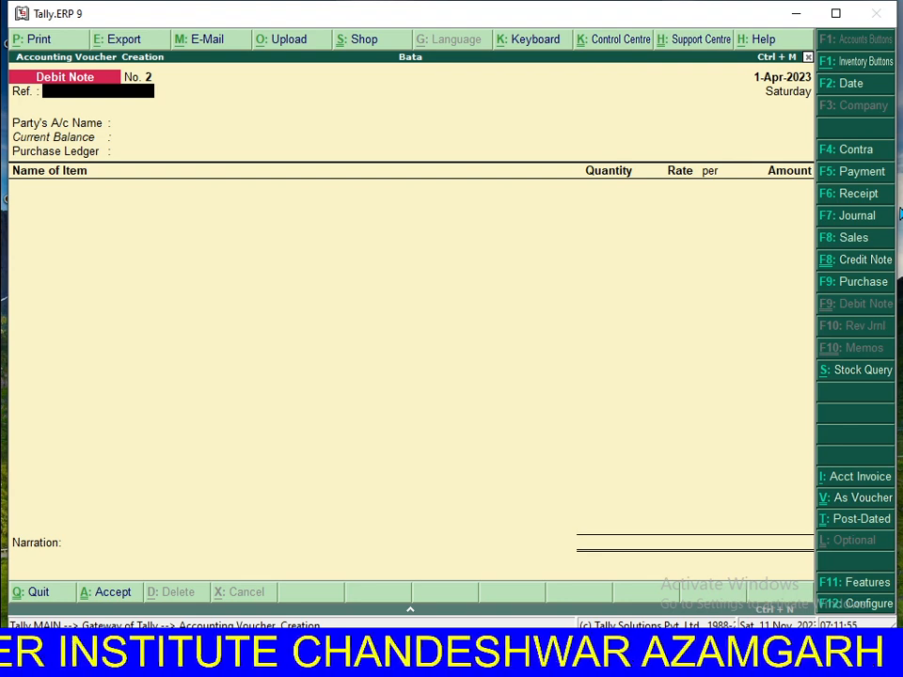
Step: Switch to a Sales voucher, set the customer's ledger as the party with blank reference and party details, and choose the Sale ledger
key("F8")
key("Return")
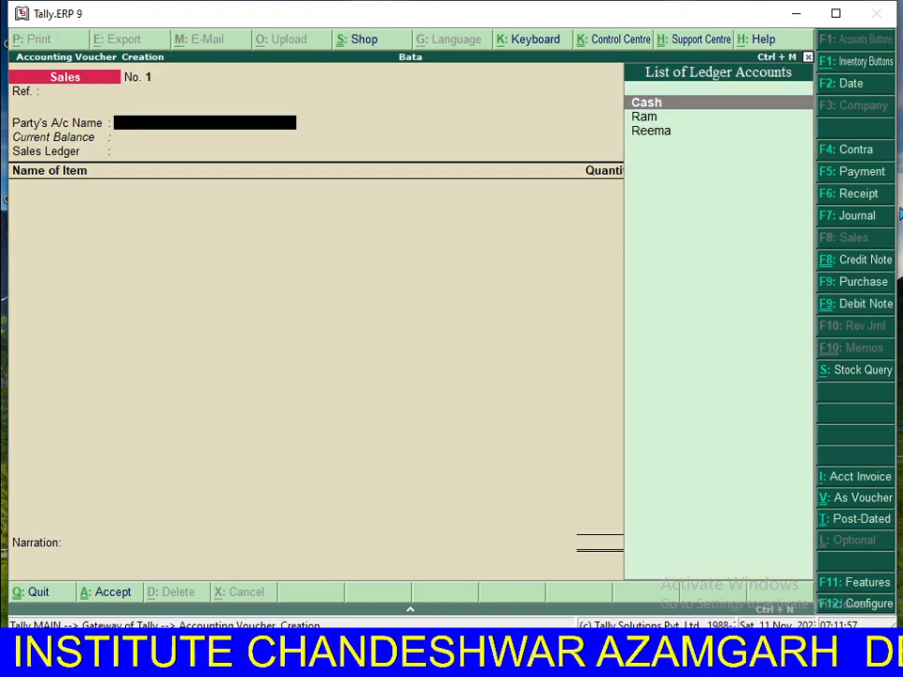
key("Down")
key("Down")
key("Return")
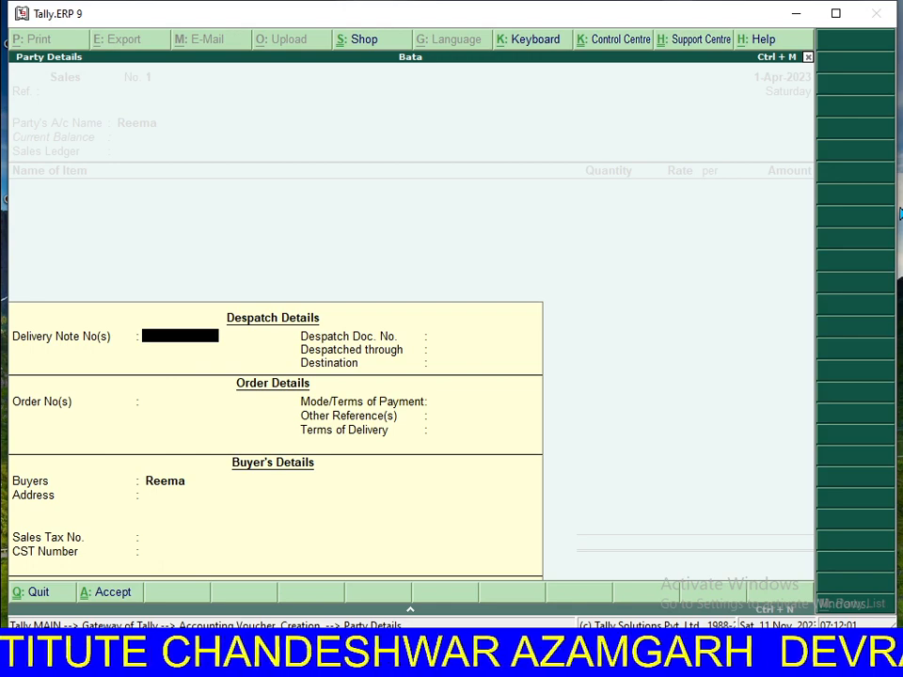
key("ctrl+a")
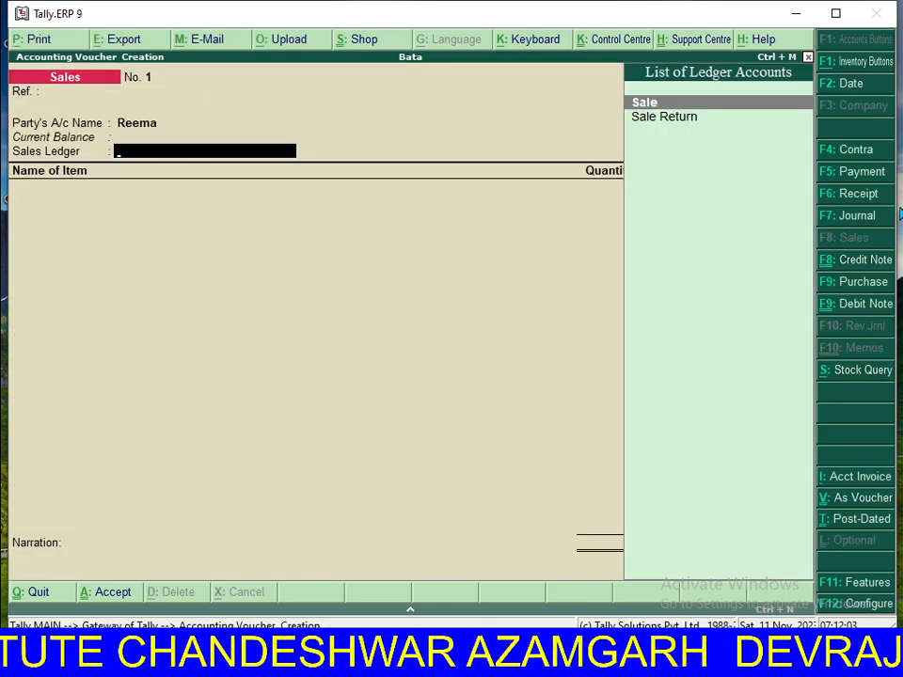
key("Return")
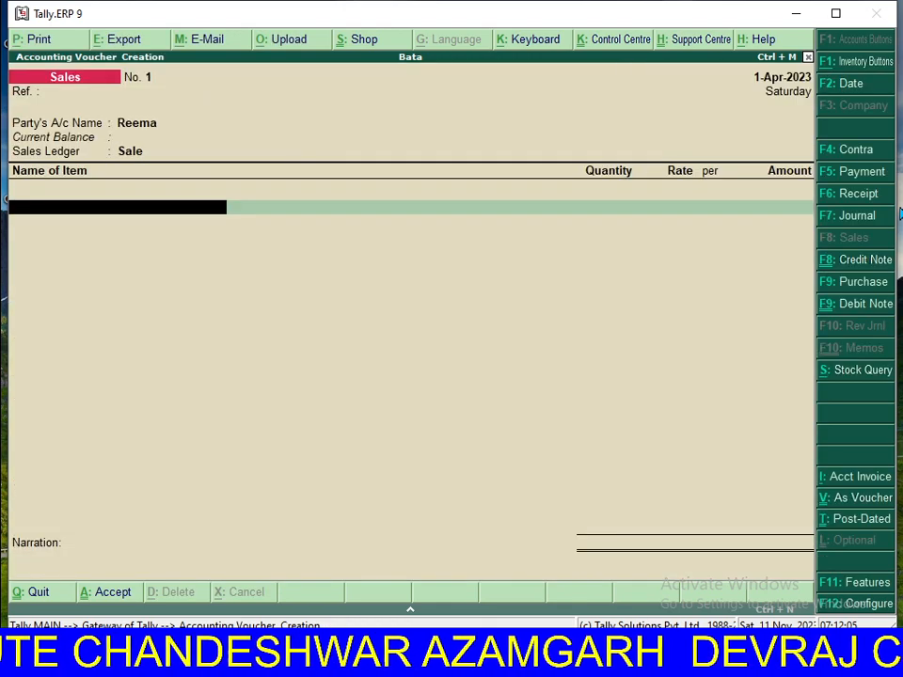
Step: Add the Pen item to the sales voucher with a quantity of 8 pic at a rate of 5.00 per pic
key("Down")
key("Down")
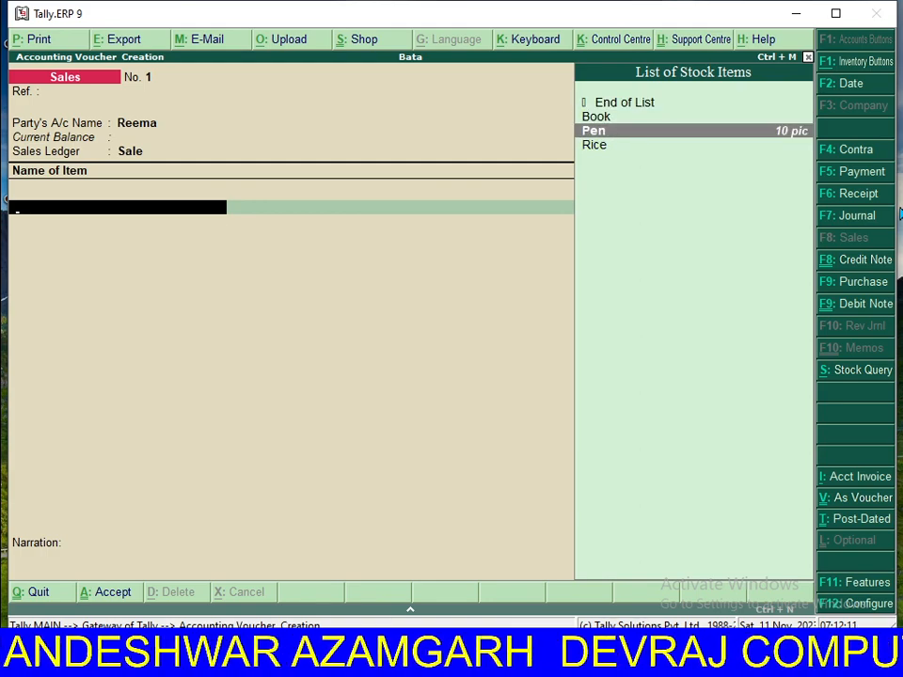
key("Return")
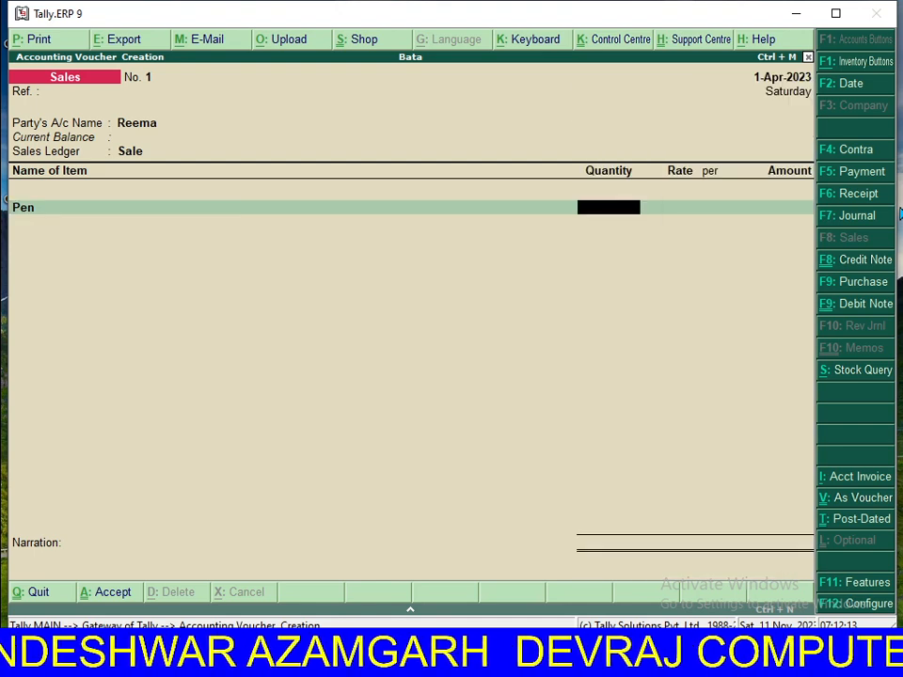
type("8")
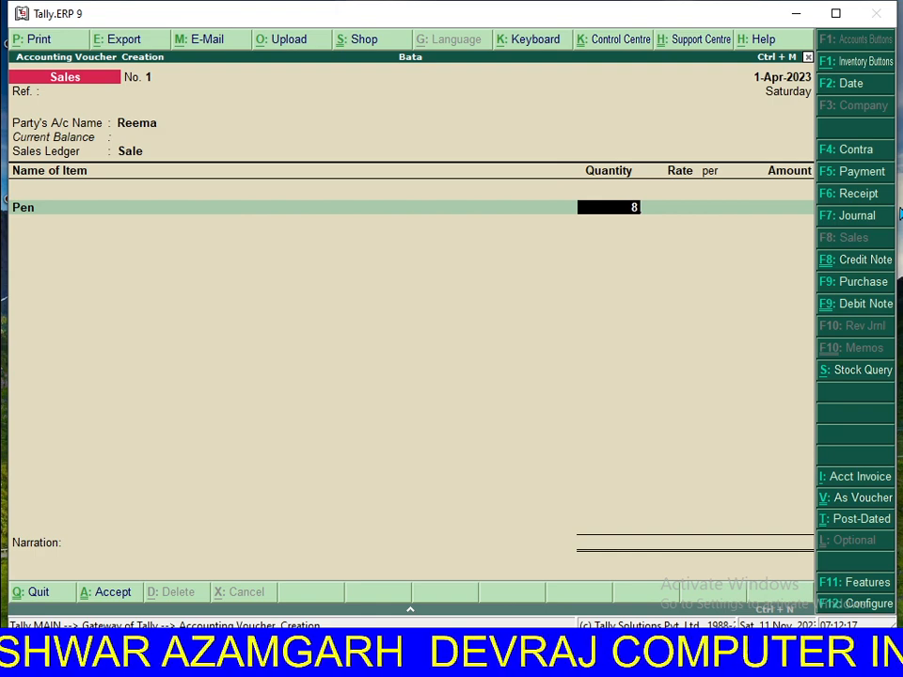
key("Return")
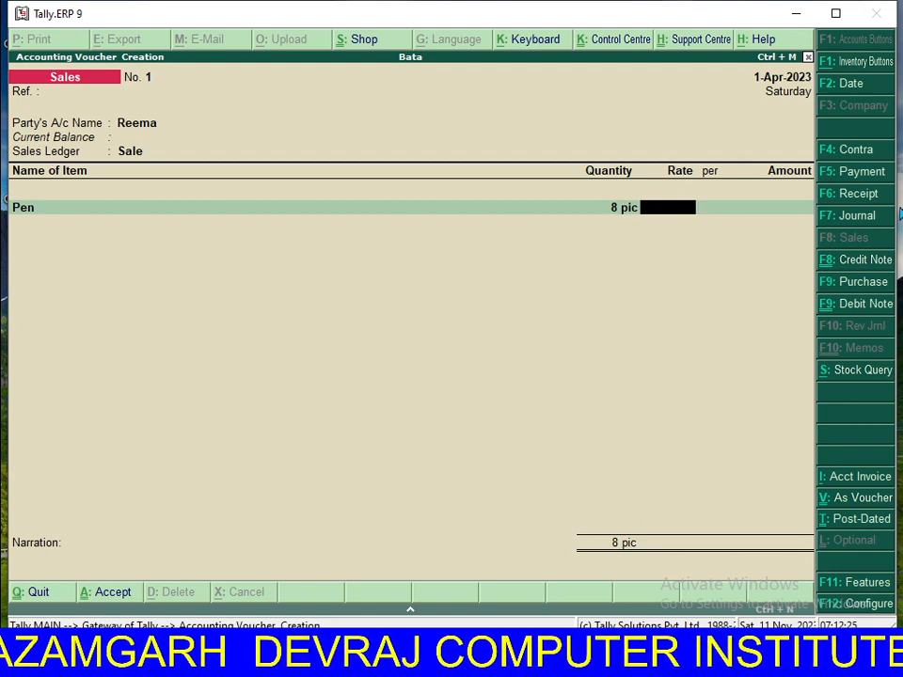
type("5")
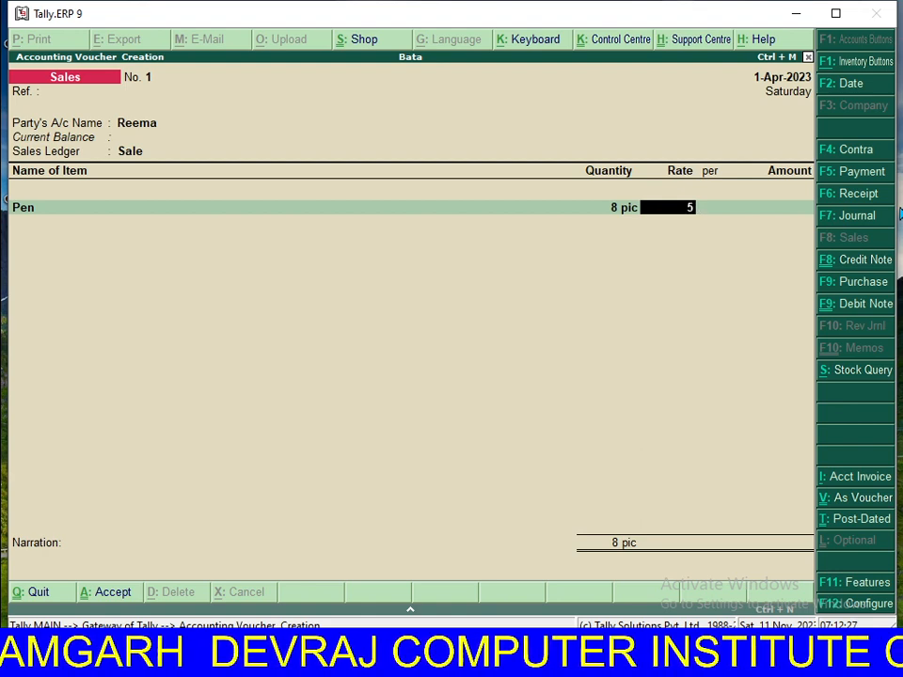
key("Return")
key("Return")
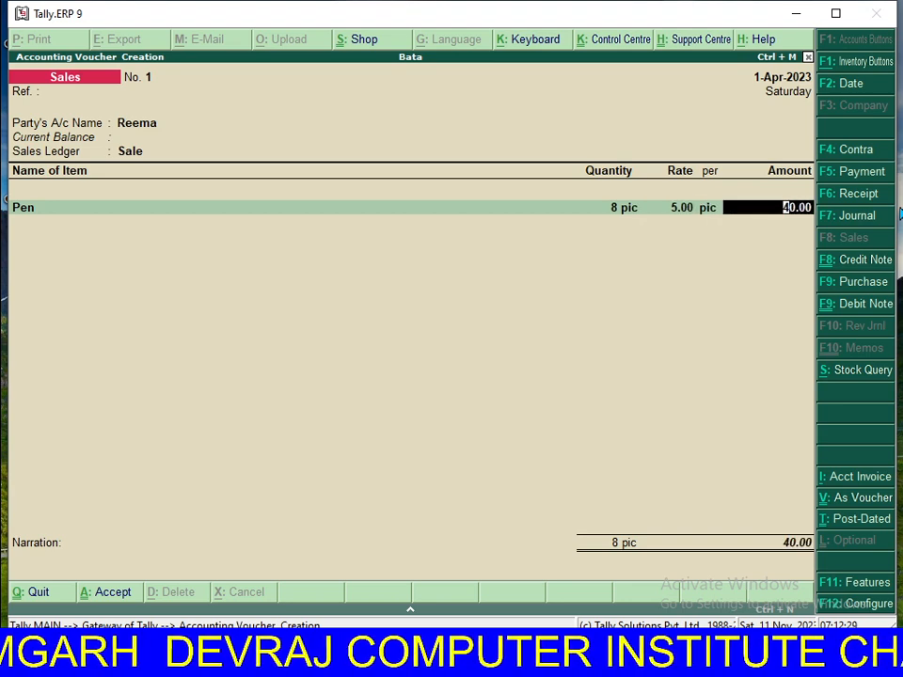
key("Return")
Step: End the sales voucher's item list, leave the narration blank and save the voucher
key("Return")
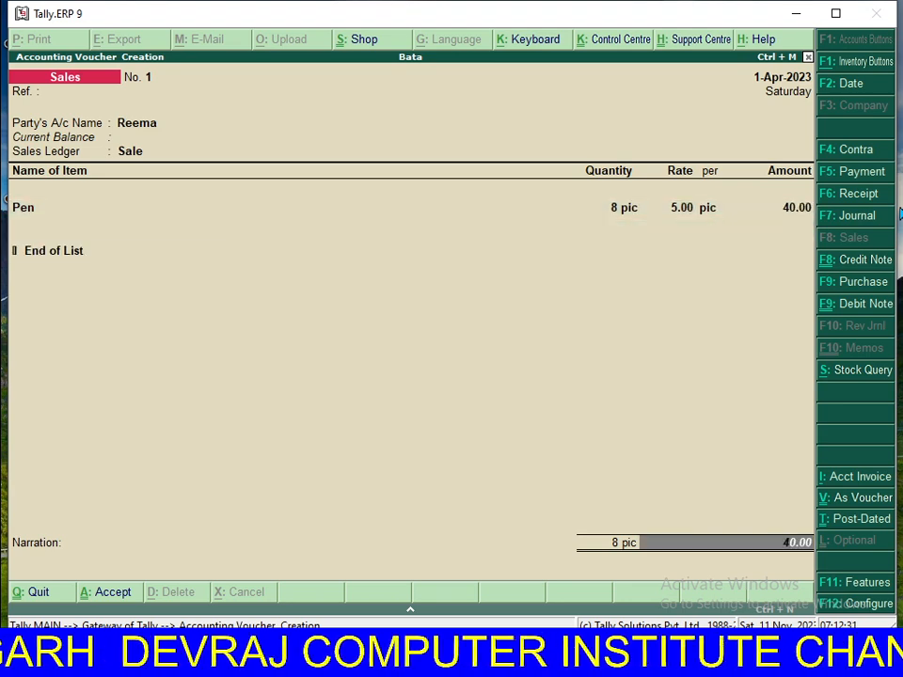
key("Return")
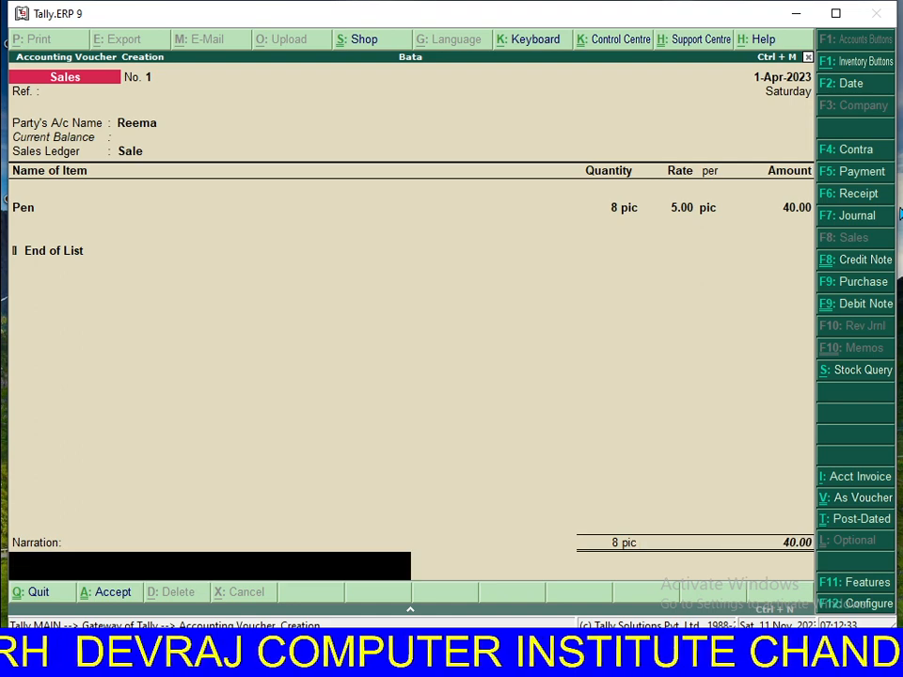
key("Return")
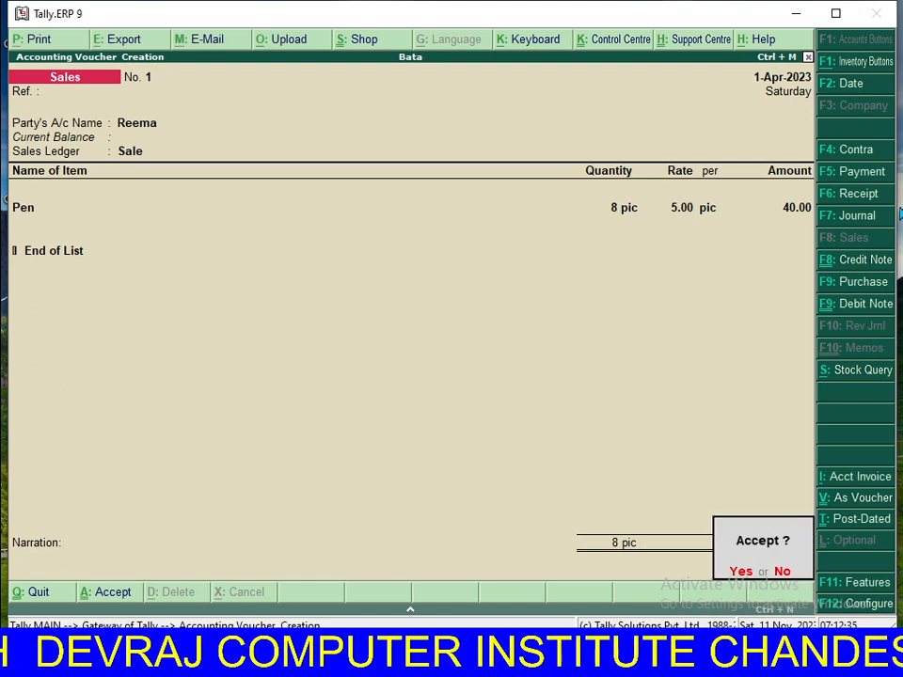
key("Return")
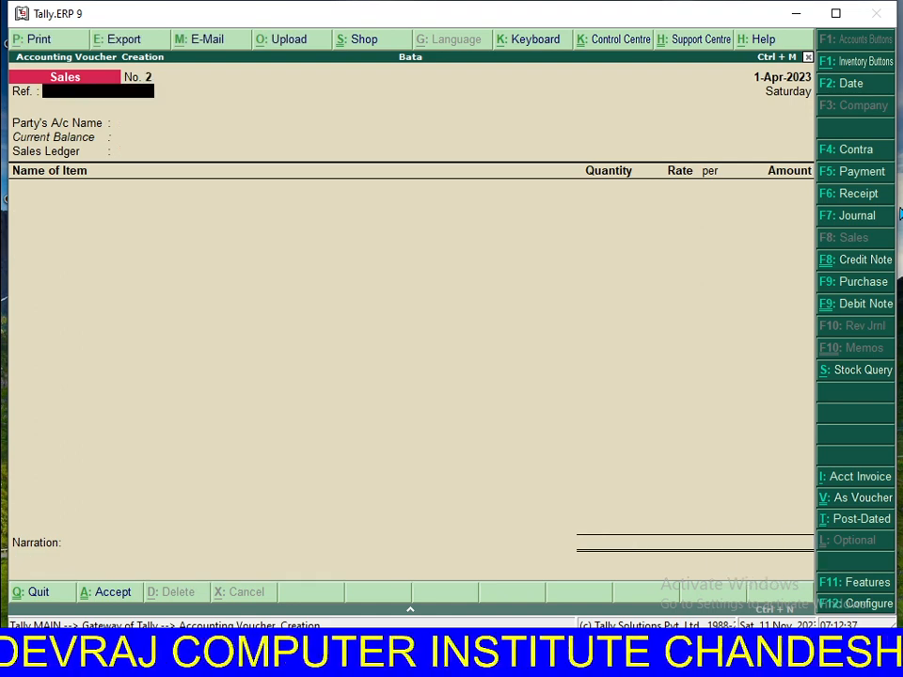
Step: Switch to a Credit Note voucher and set its reference to 01
key("Return")
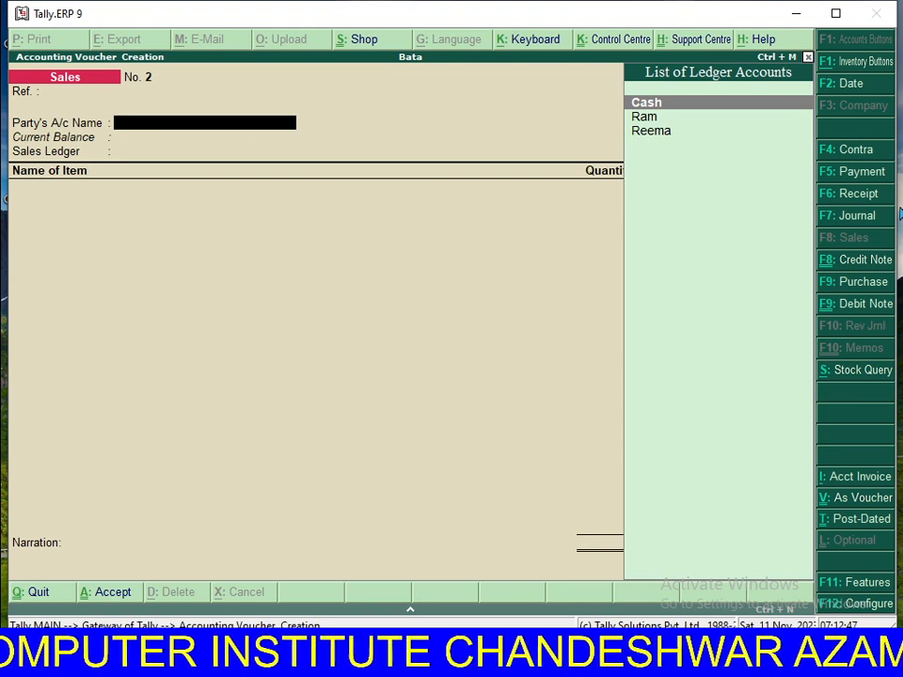
key("ctrl+F8")
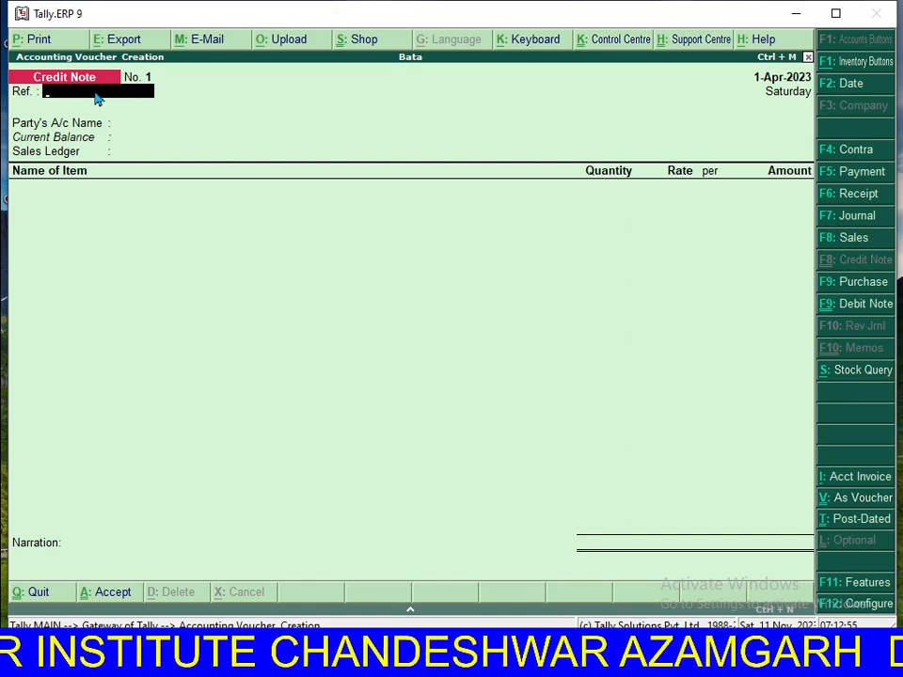
type("01")
key("Return")
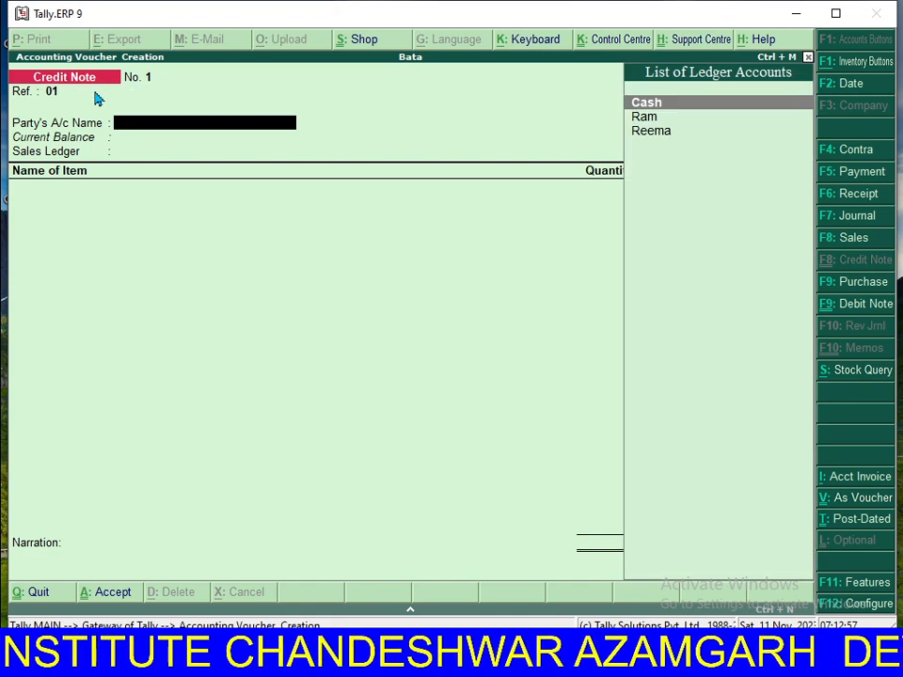
Step: Set the customer's ledger as the credit note party with blank party details, and choose the Sale Return ledger
key("Down")
key("Down")
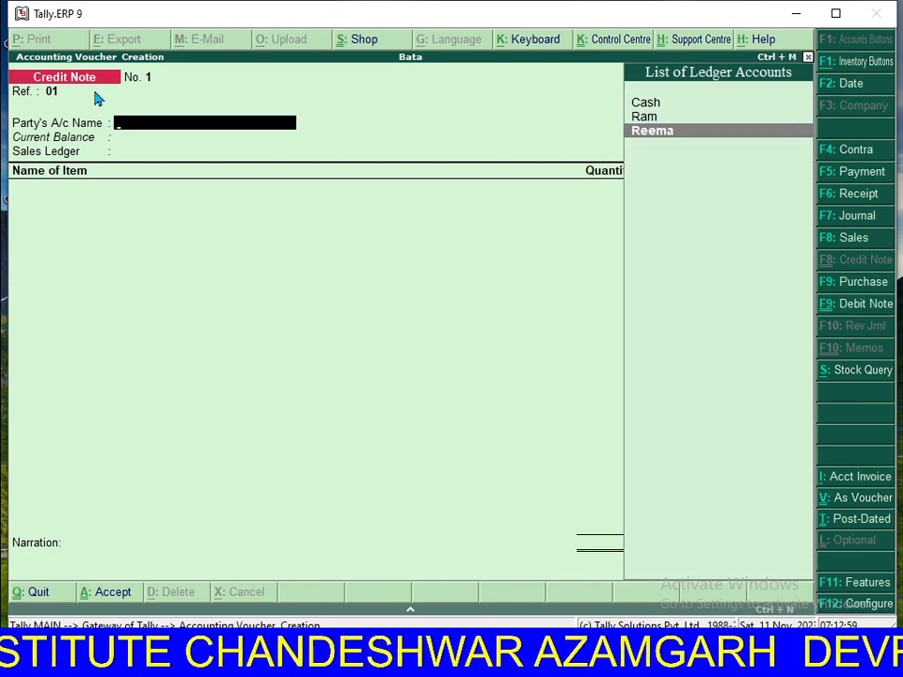
key("Return")
key("ctrl+a")
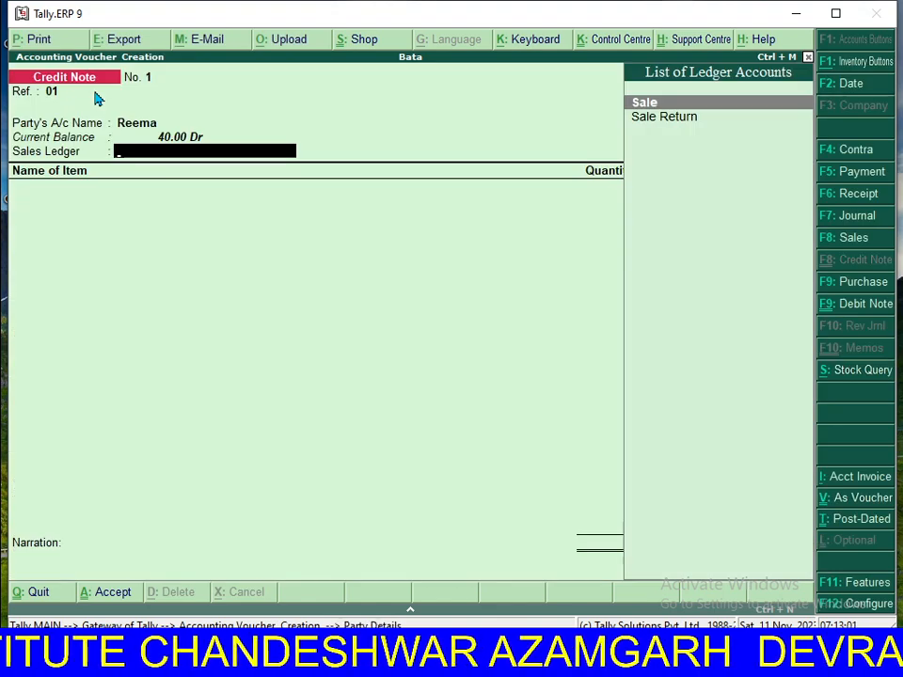
key("Down")
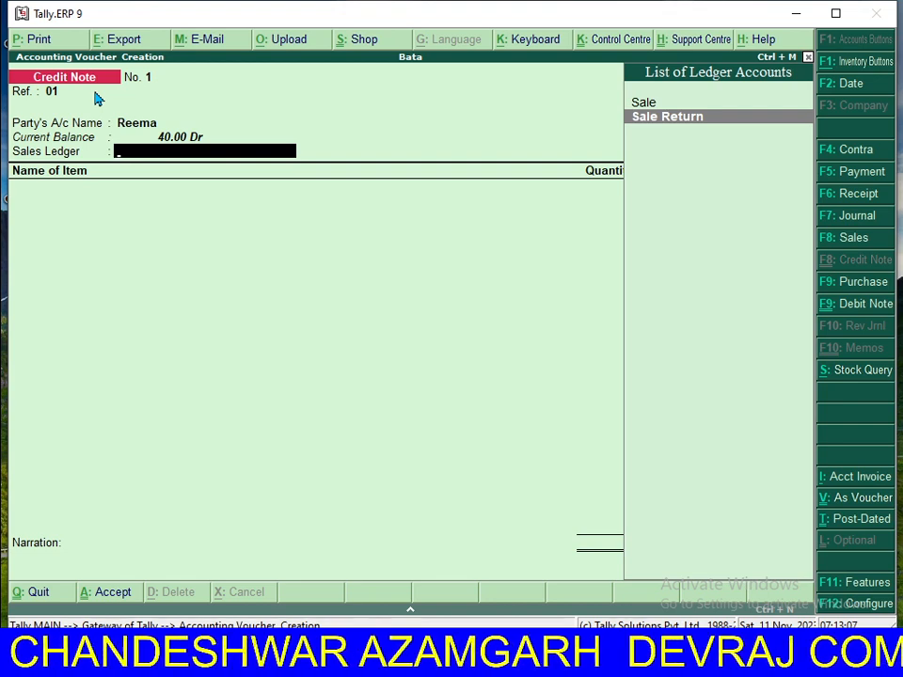
key("Return")
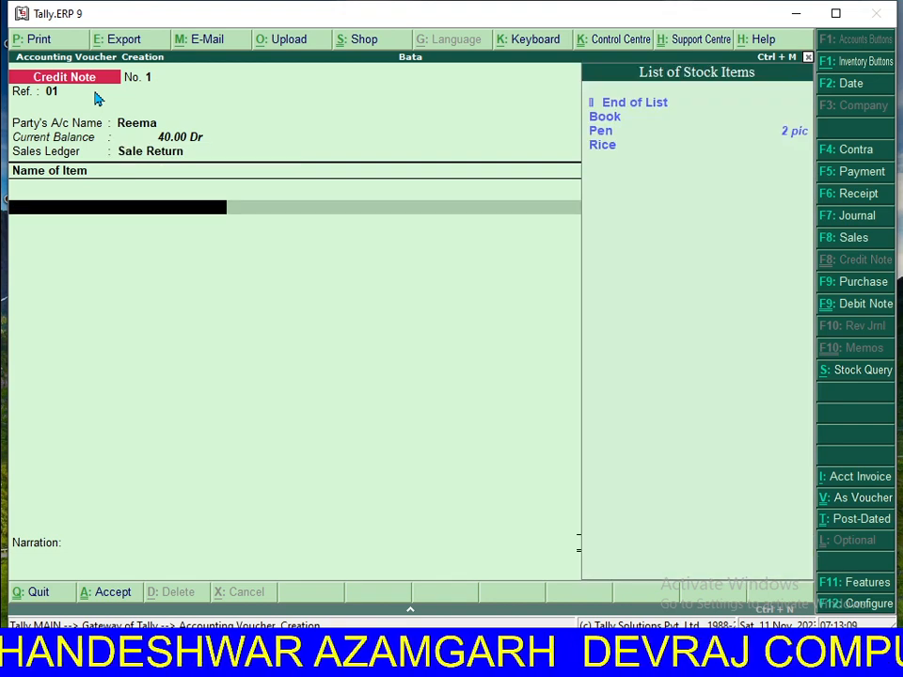
Step: Add the Pen item to the credit note with a quantity of 5 pic, keeping the rate of 5.00 per pic
key("Down")
key("Down")
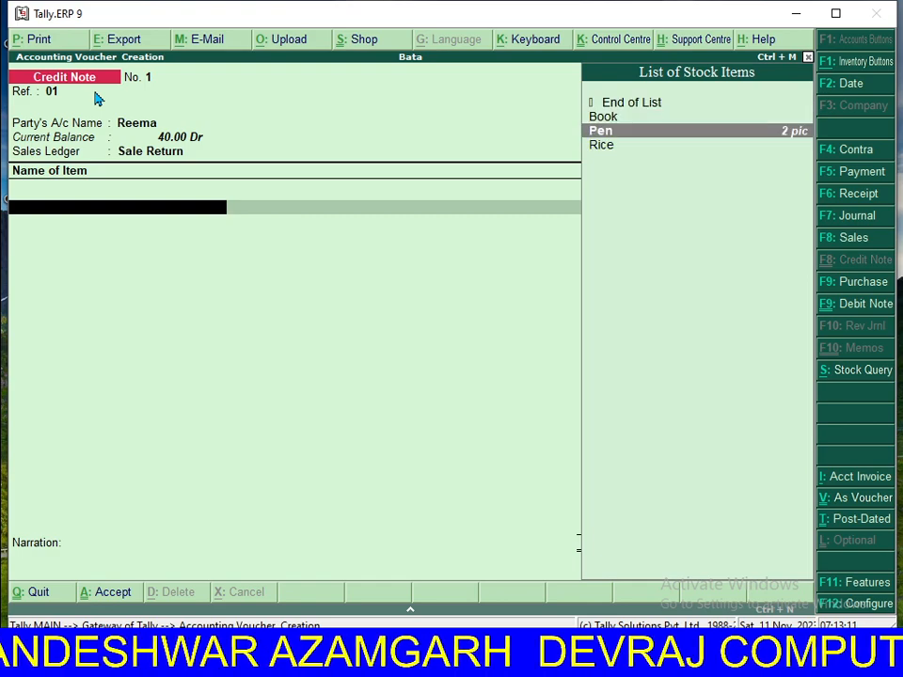
key("Return")
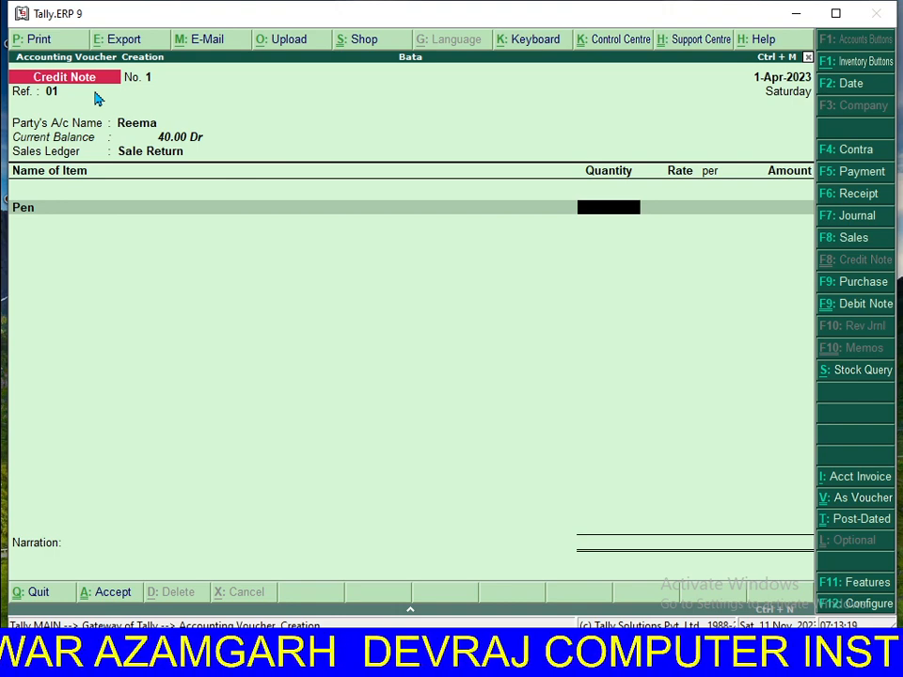
type("5")
key("Return")
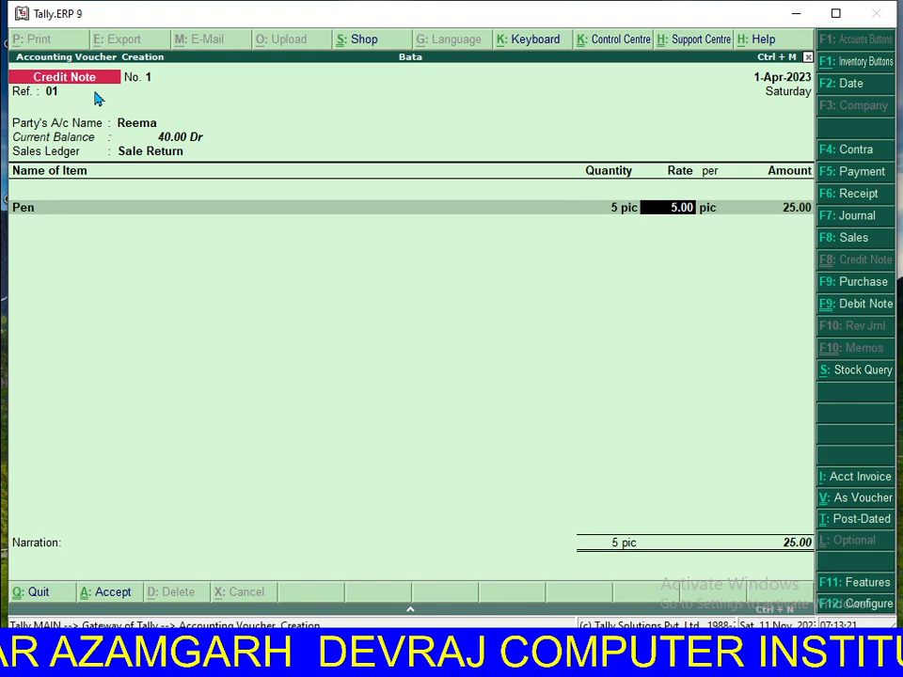
key("Return")
key("Return")
key("Return")
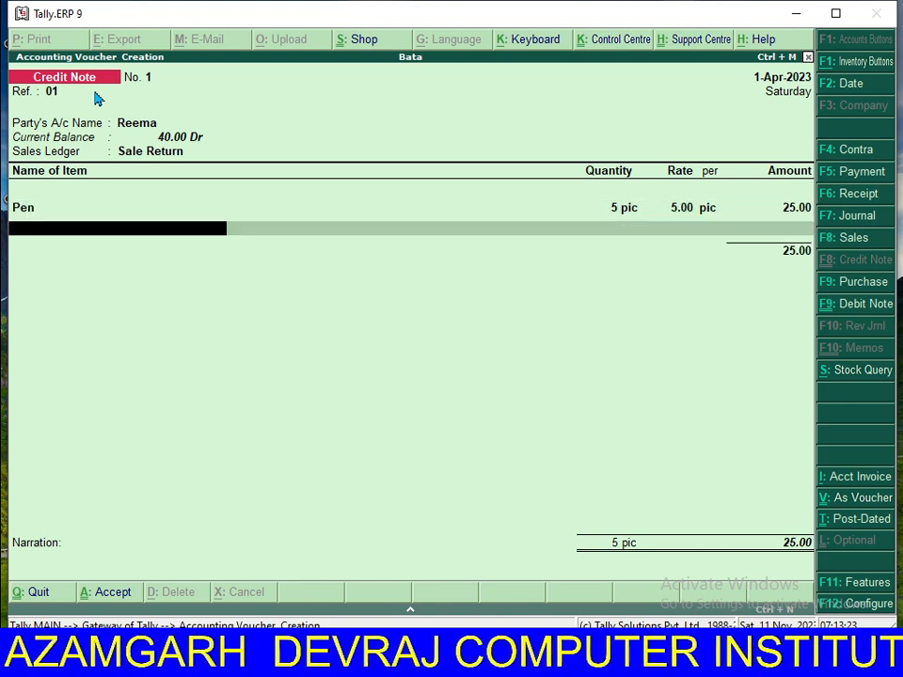
Step: End the credit note's item list, leave the narration blank and save the credit note
key("Return")
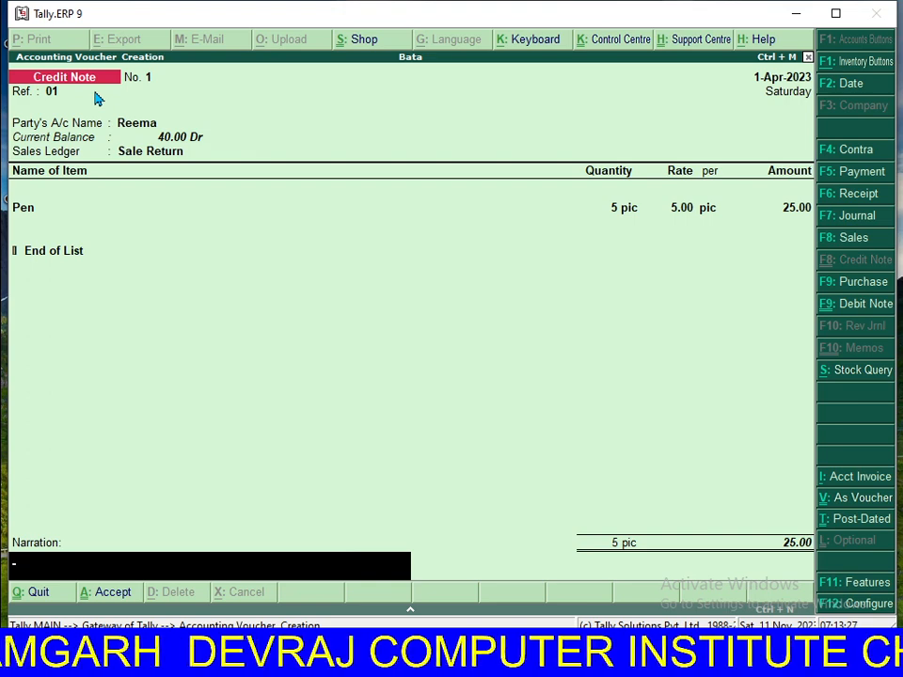
key("Return")
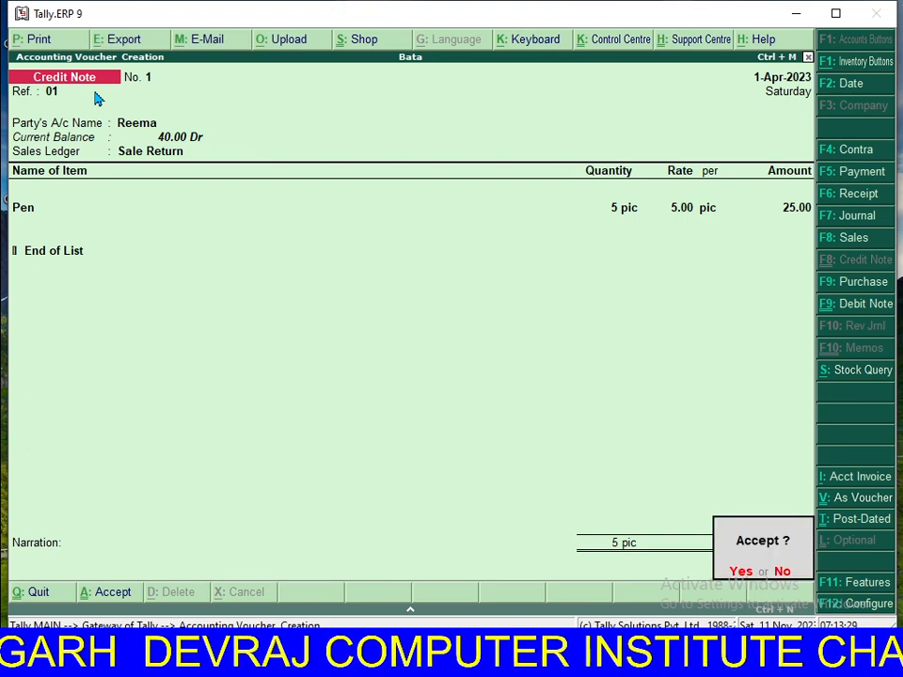
key("Return")
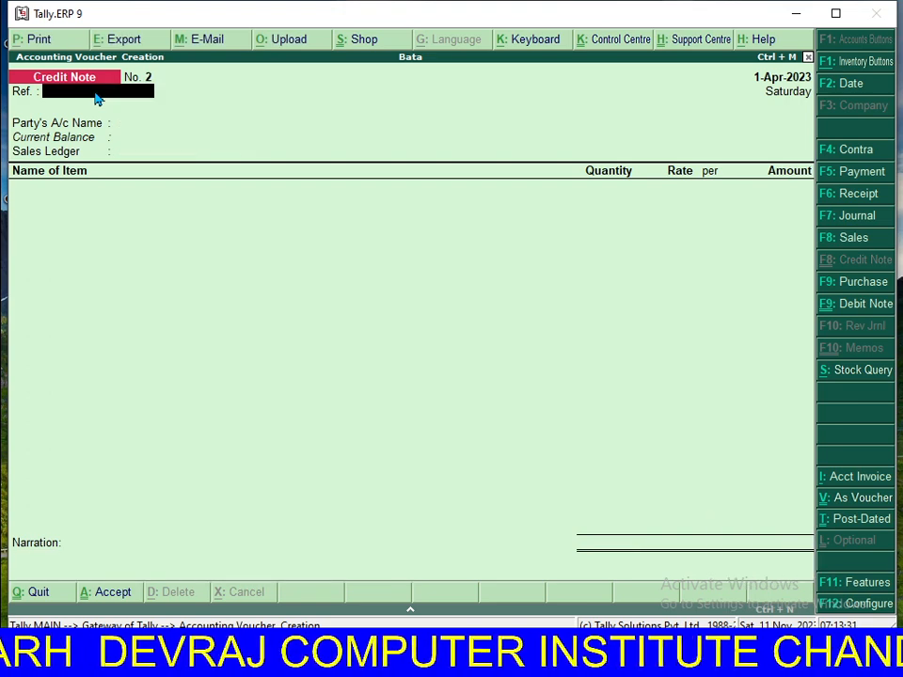
key("Return")
key("Down")
key("Return")
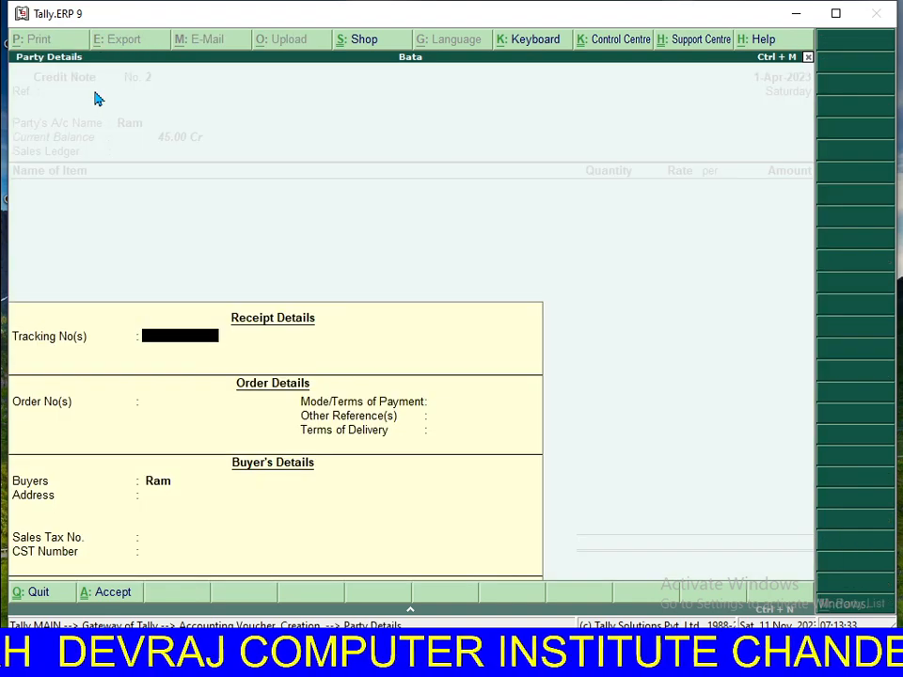
key("Escape")
key("Down")
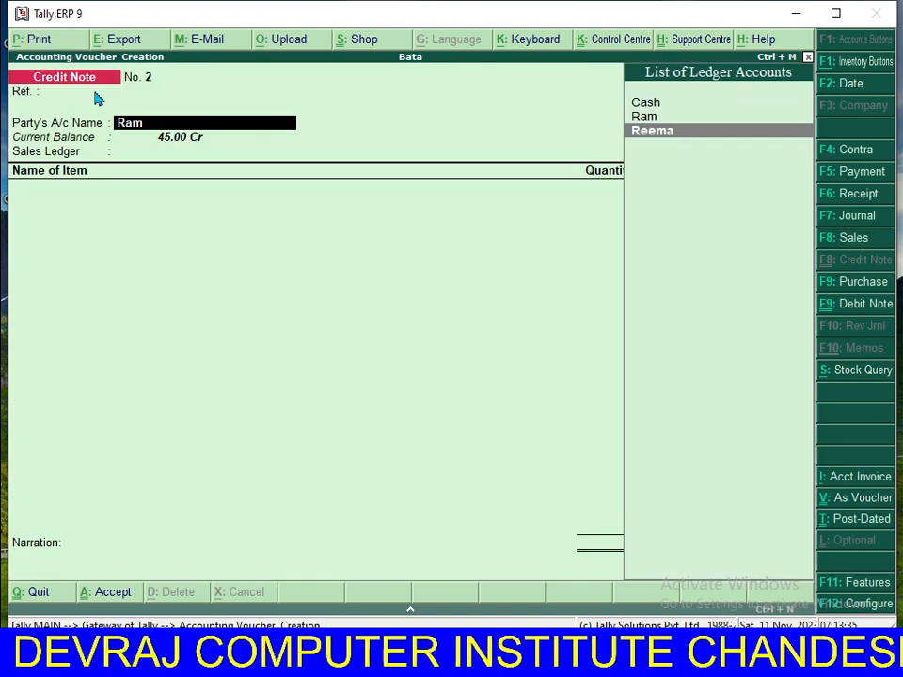
key("Return")
key("Return")
key("Return")
key("Return")
key("Return")
key("Return")
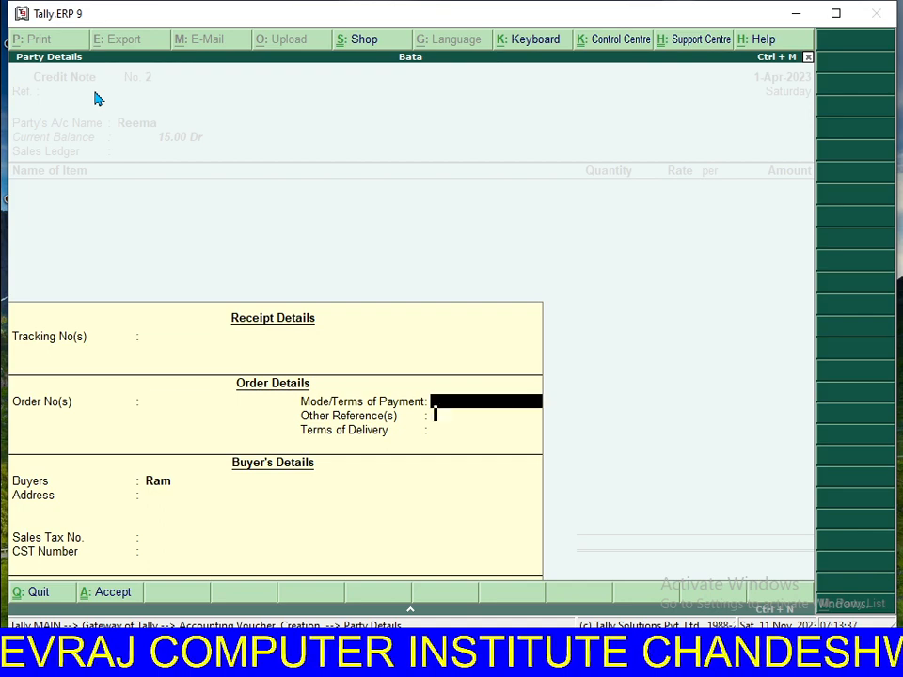
key("Return")
key("Return")
key("Return")
key("Return")
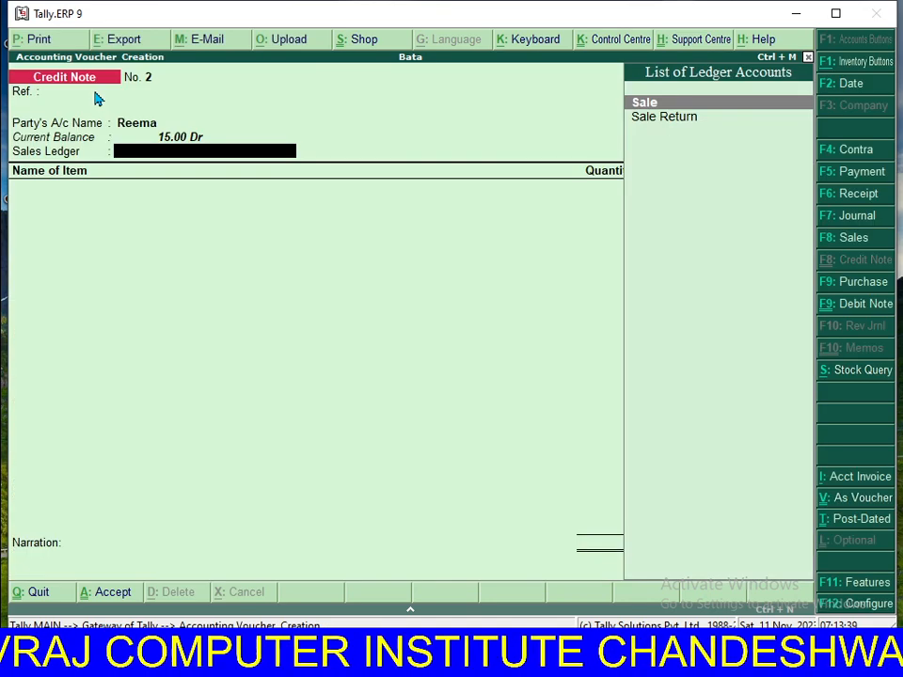
key("Down")
key("Return")
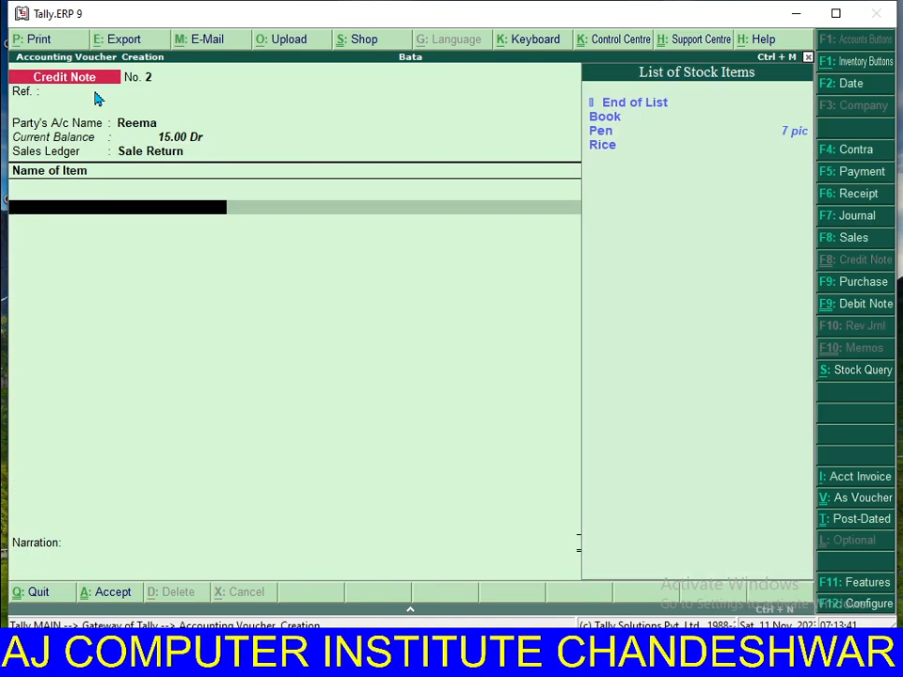
key("Down")
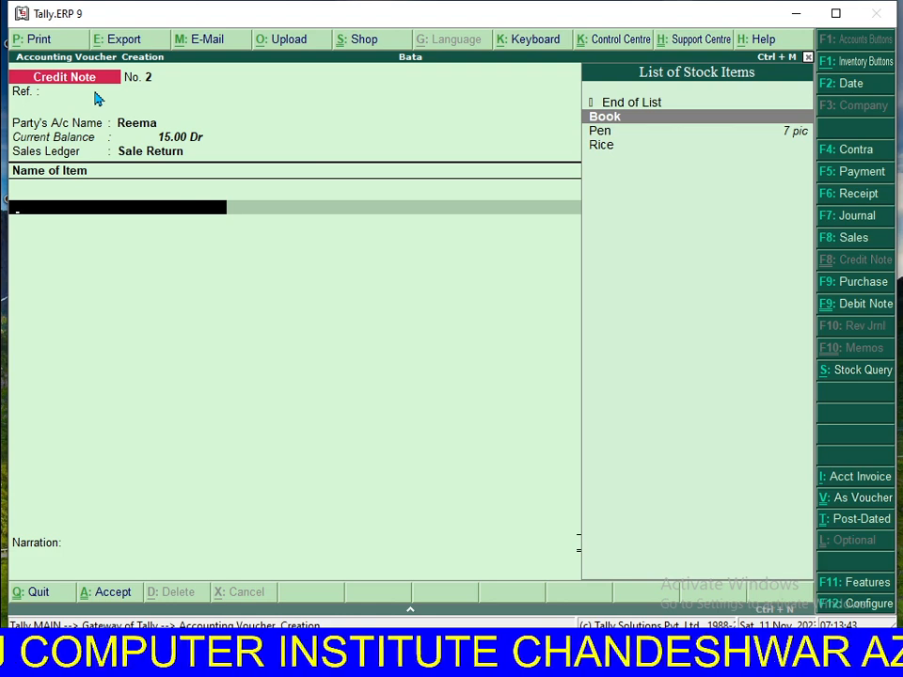
key("Down")
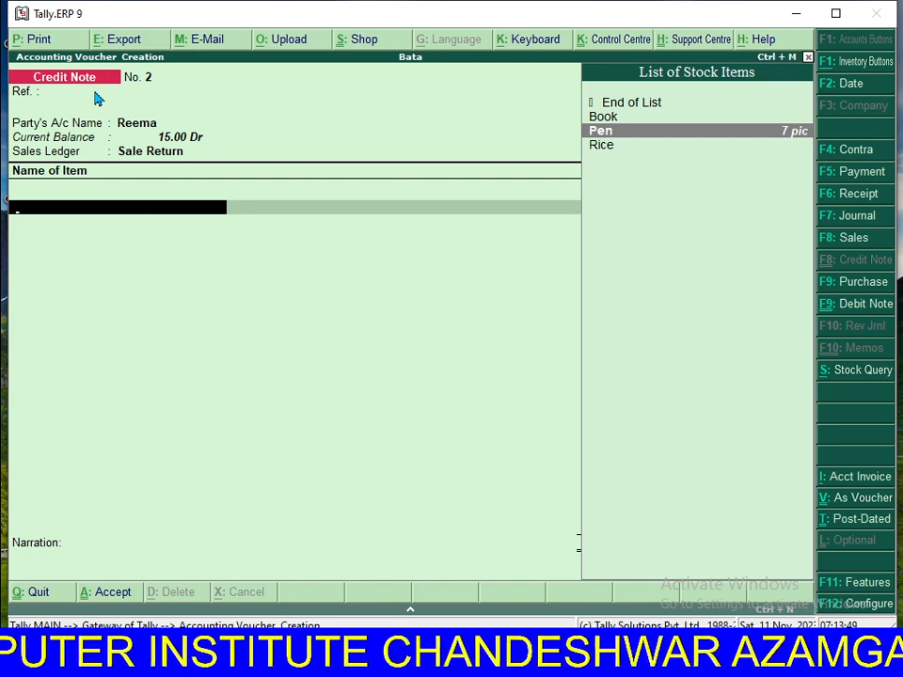
key("Escape")
key("Return")
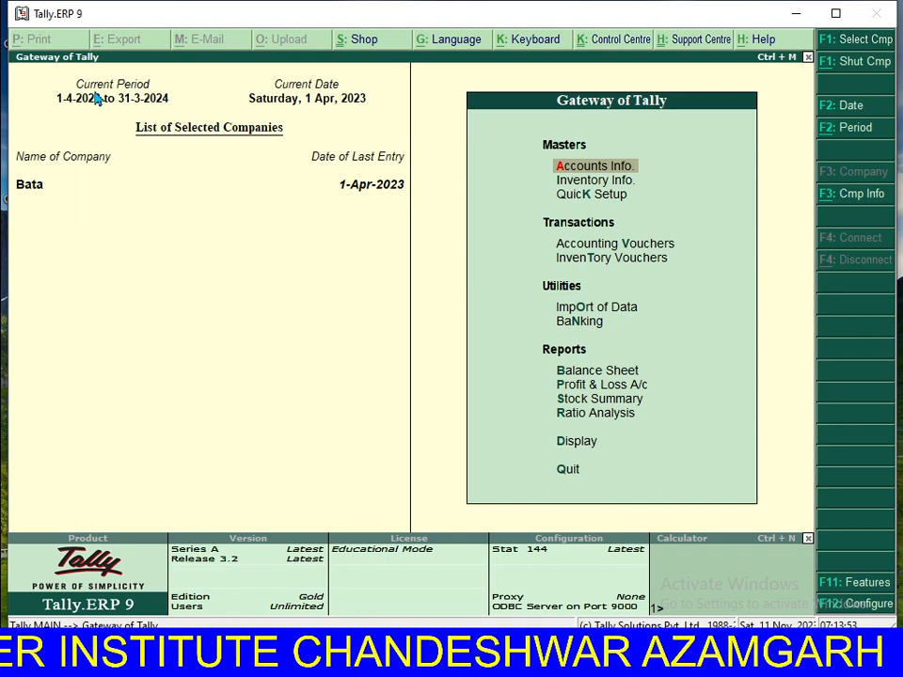
Step: Open accounting voucher entry from the Gateway of Tally and switch to a new Purchase voucher
key("Down")
key("Down")
key("Down")
key("Down")
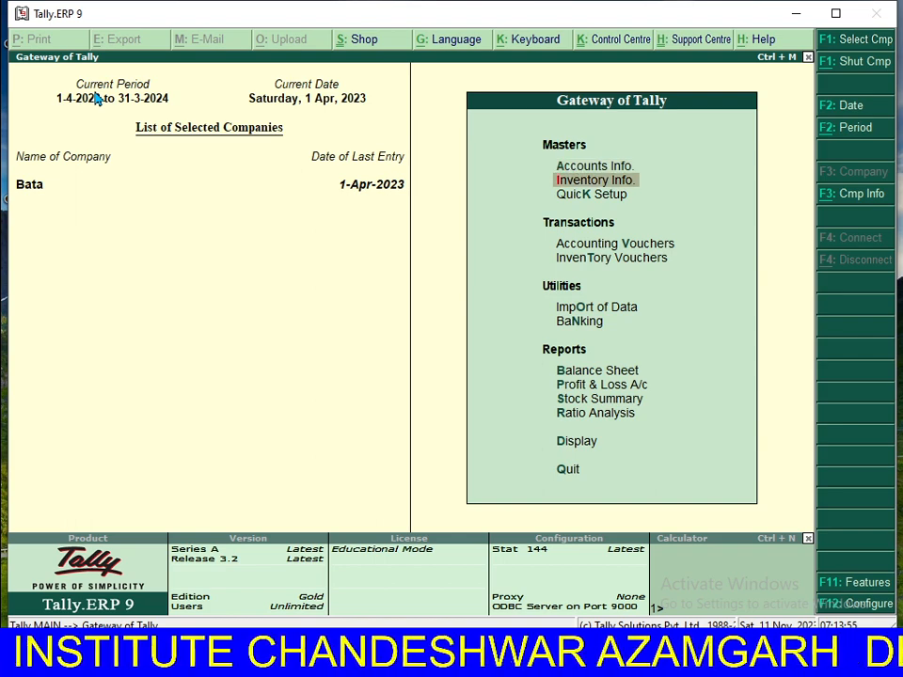
key("Up")
key("Return")
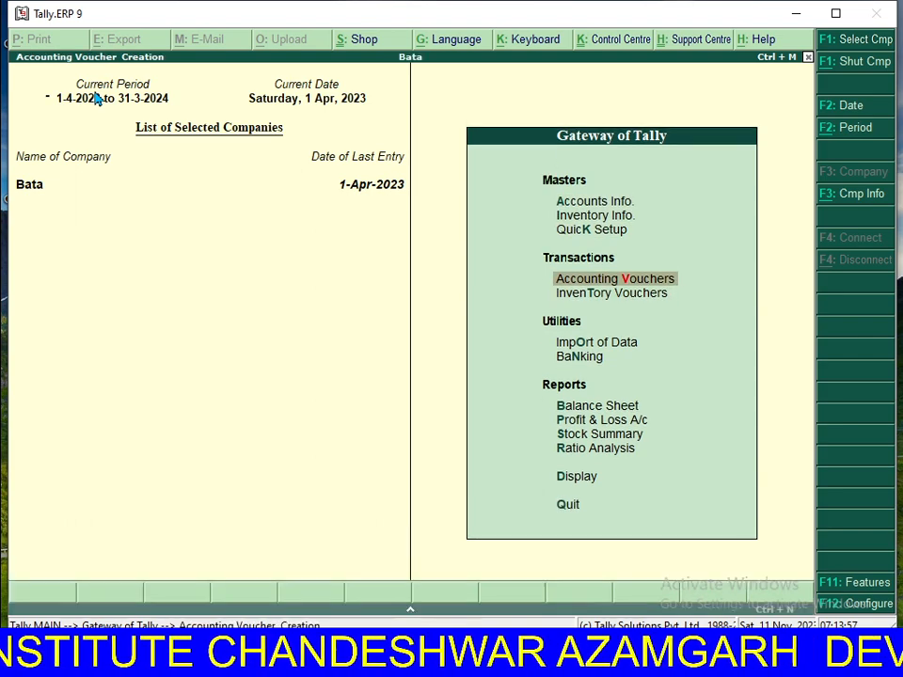
key("F9")
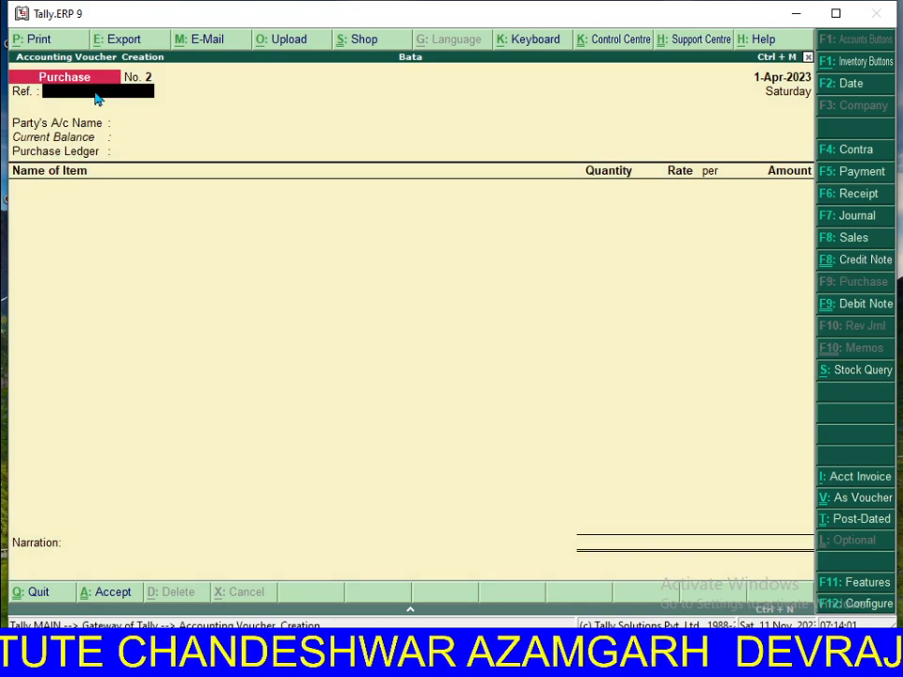
Step: Leave the purchase reference blank, set the supplier's ledger as the party with blank party details, and choose the Purchase ledger
key("Return")
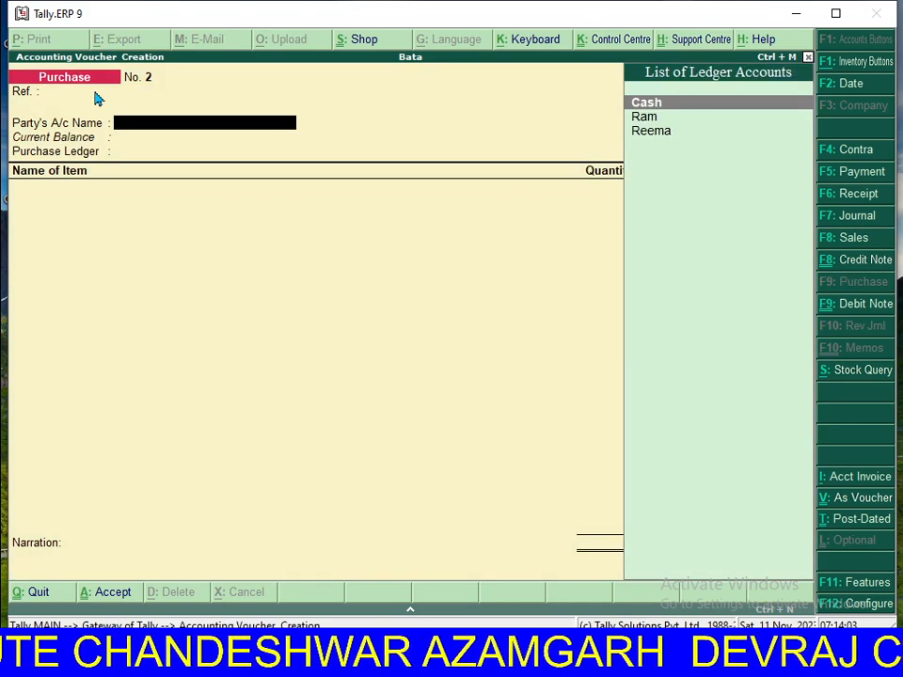
key("Down")
key("Down")
key("Up")
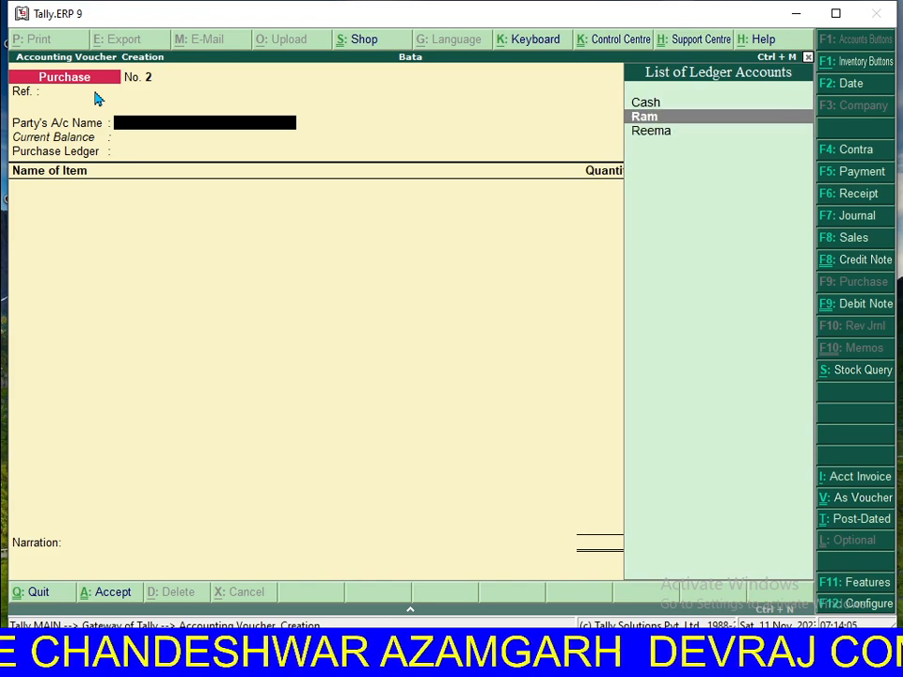
key("Return")
key("ctrl+a")
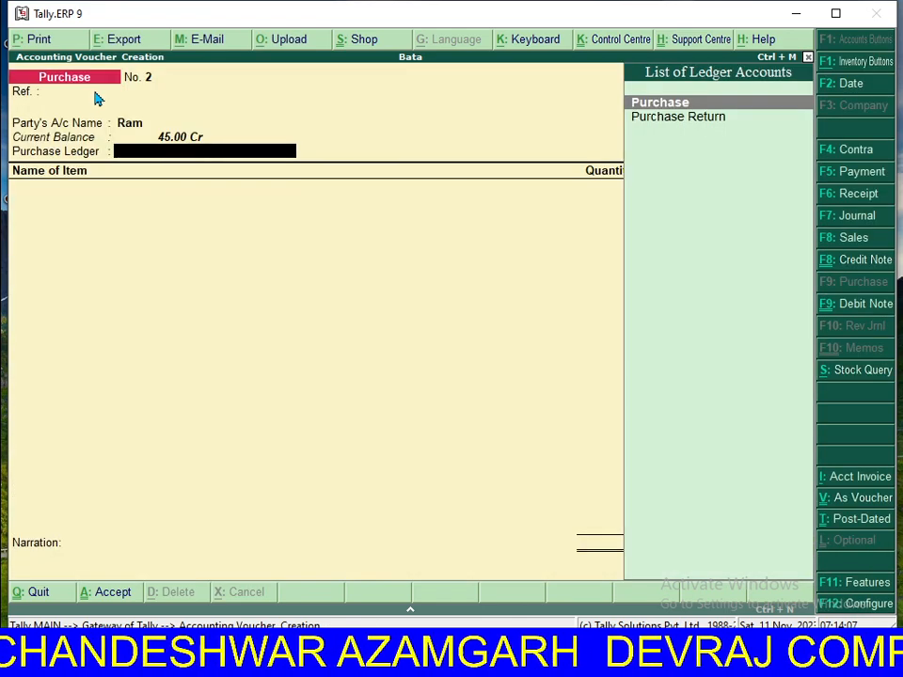
key("Return")
Step: Add the Book item to the purchase voucher with a quantity of 500 pic at a rate of 40 per pic
key("Down")
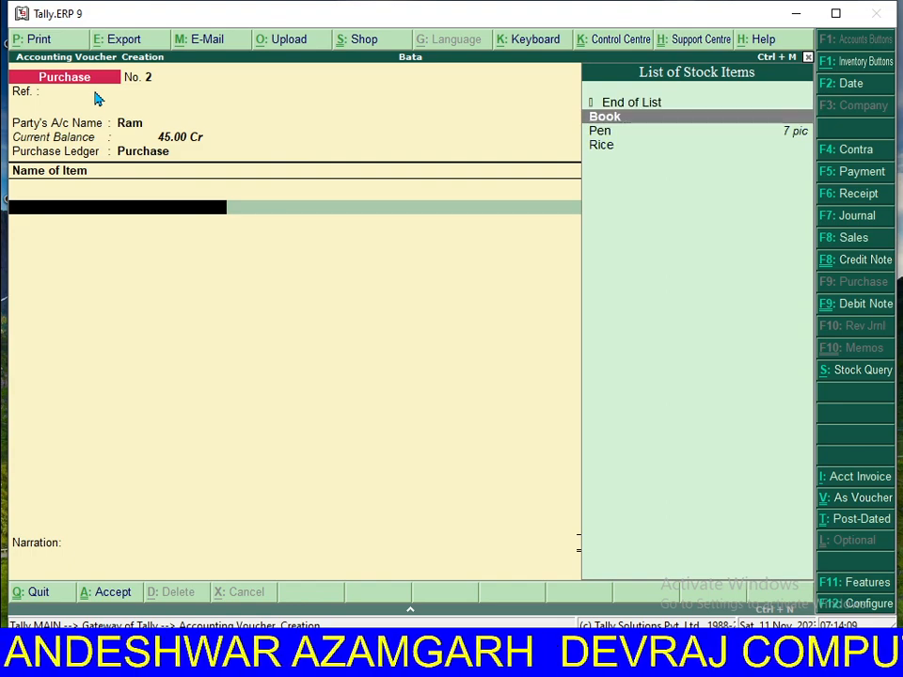
key("Return")
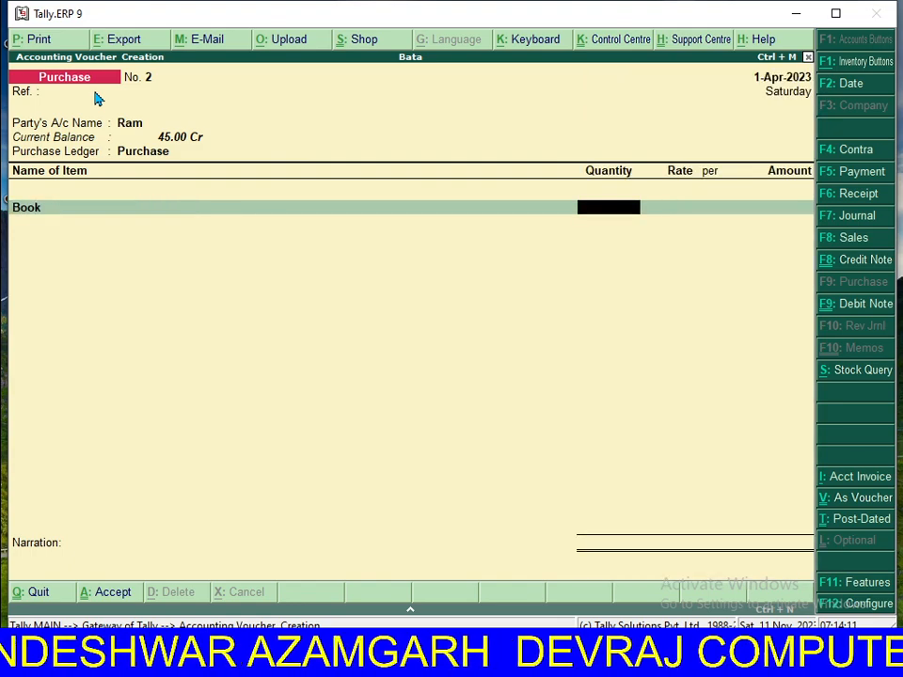
type("500")
key("Return")
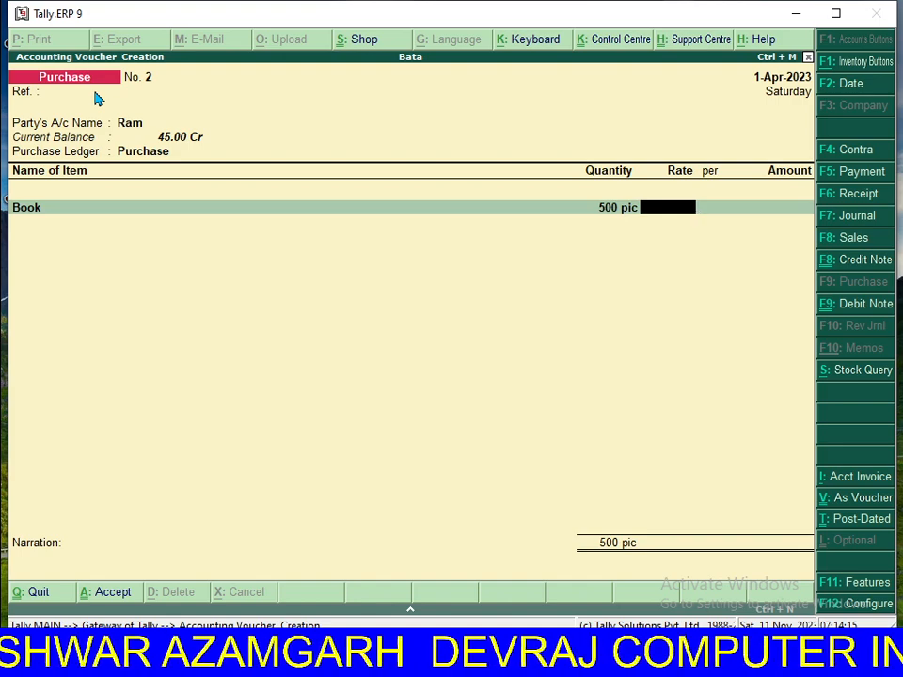
type("40")
key("Return")
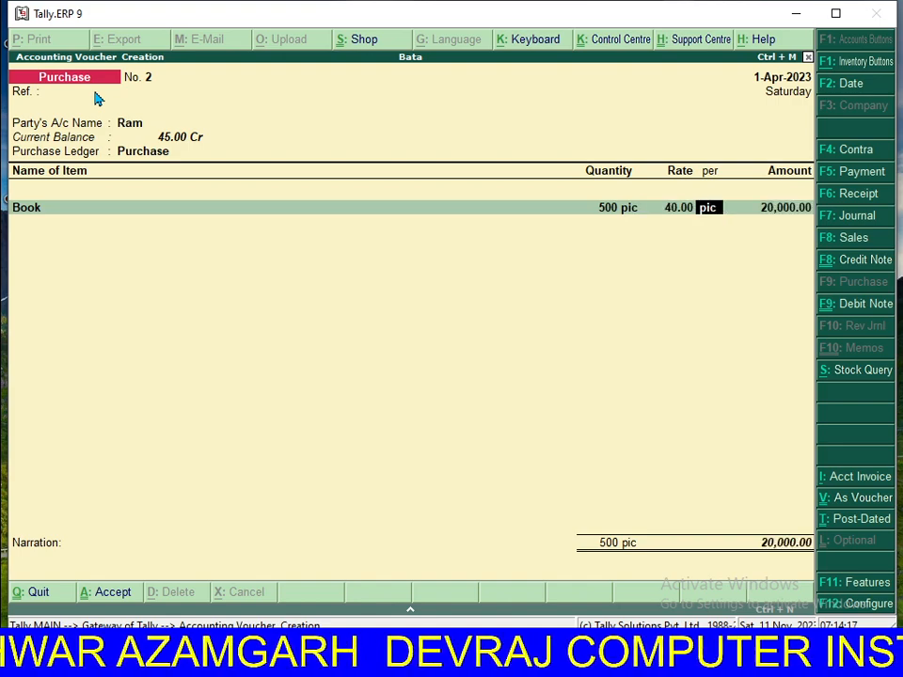
key("Return")
key("Return")
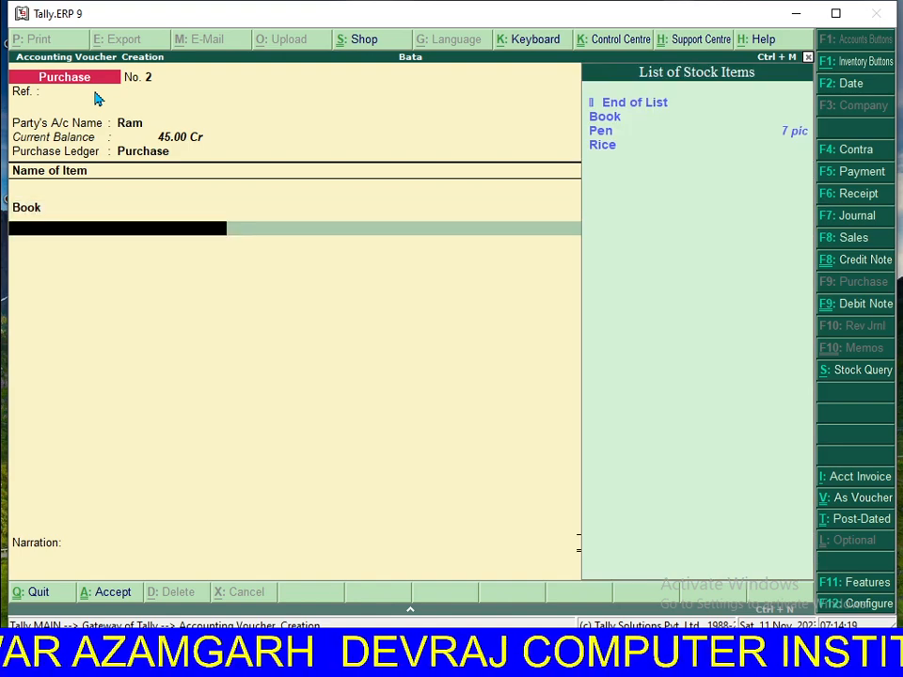
Step: Add the Pen item to the purchase voucher with a quantity of 840 pic, keeping the rate of 4.50 per pic
key("Down")
key("Down")
key("Return")
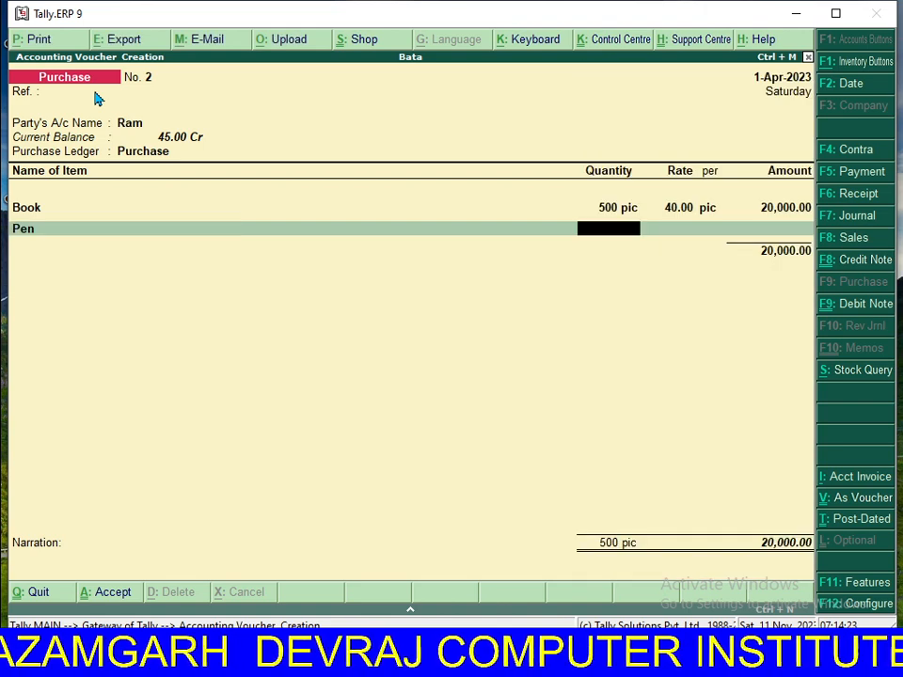
type("840")
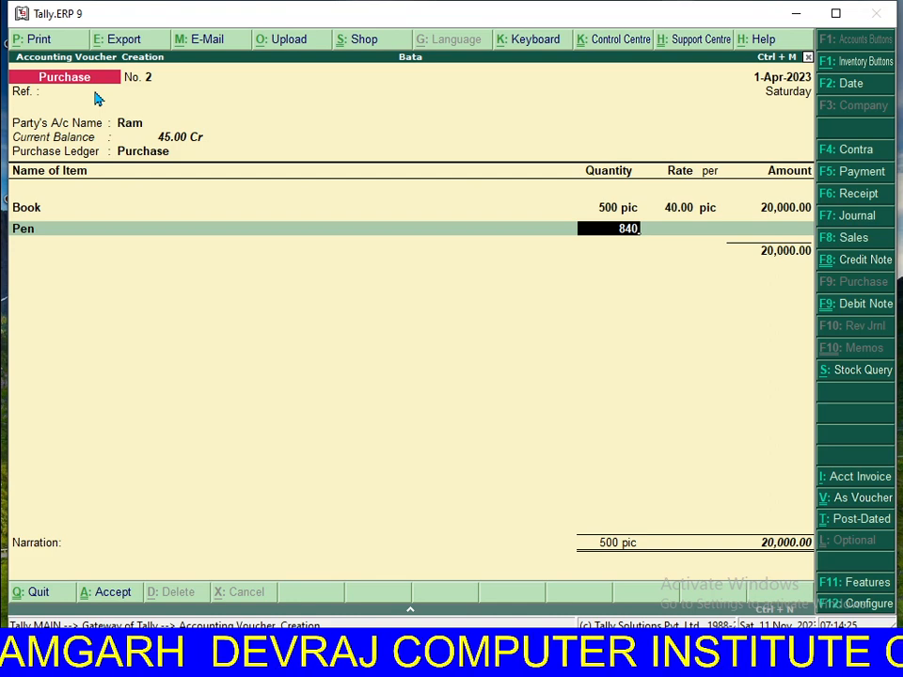
key("Return")
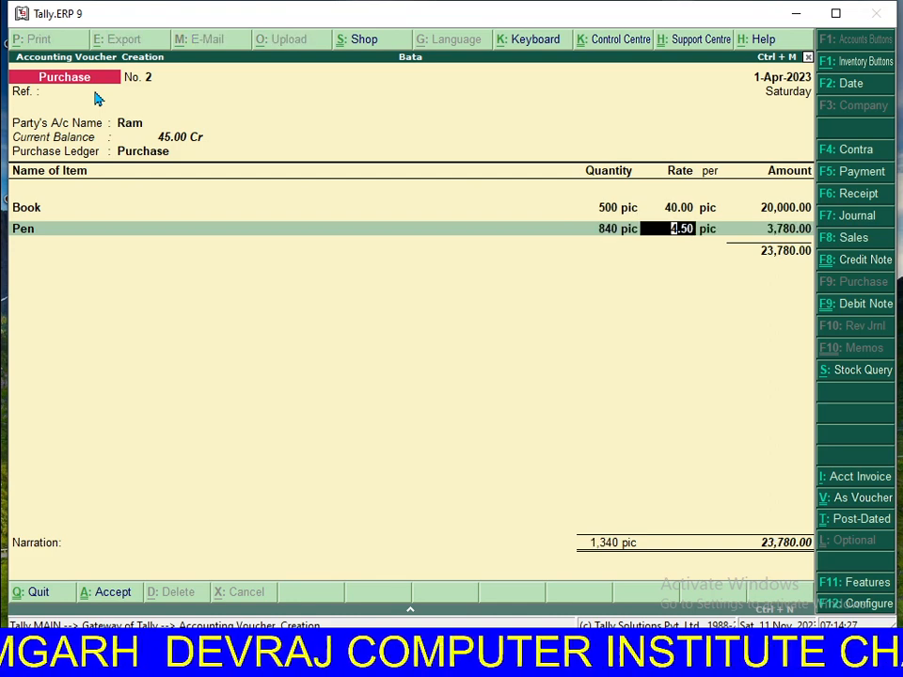
key("Return")
key("Return")
key("Return")
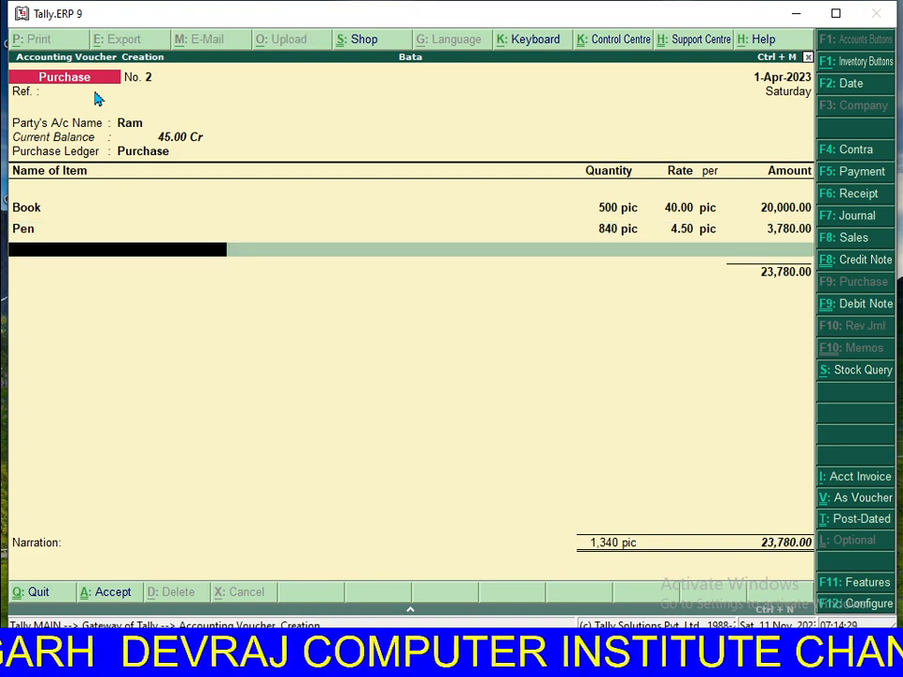
Step: Add the Rice item to the purchase voucher with a quantity of 540 kg at a rate of 35 per kg
key("Down")
key("Down")
key("Down")
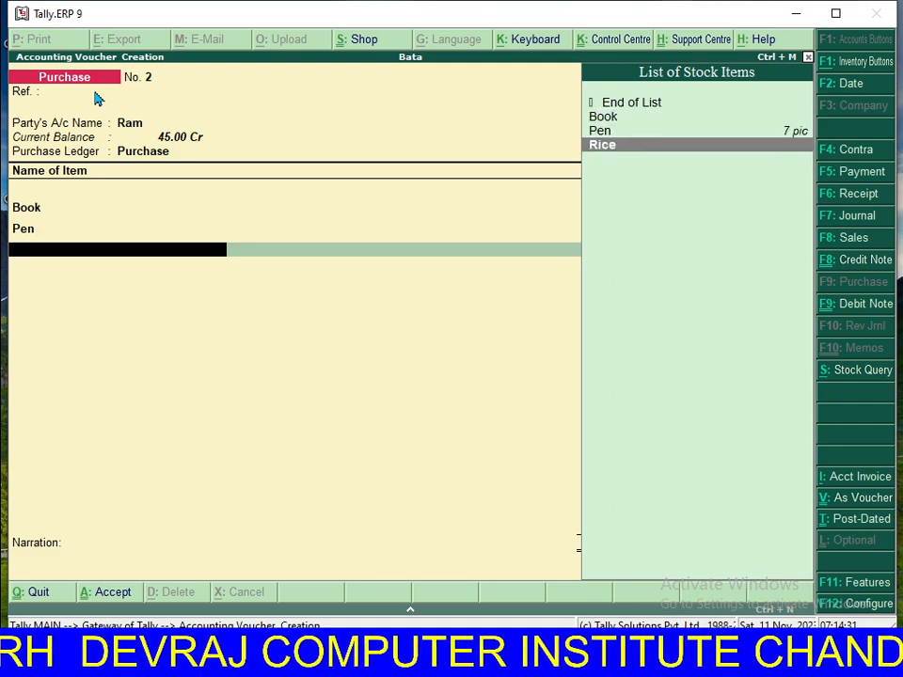
key("Return")
type("540")
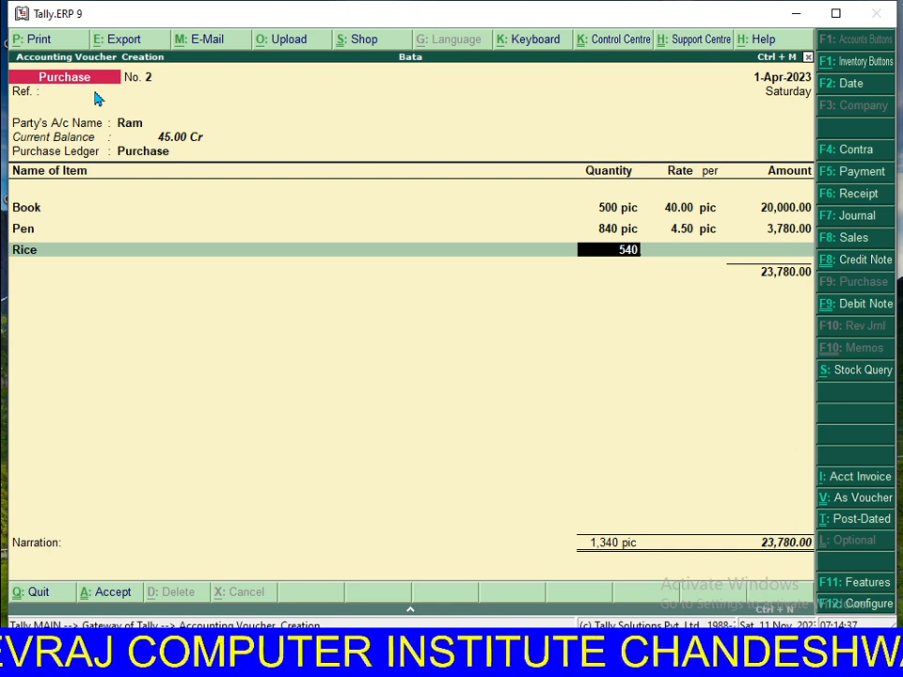
key("Return")
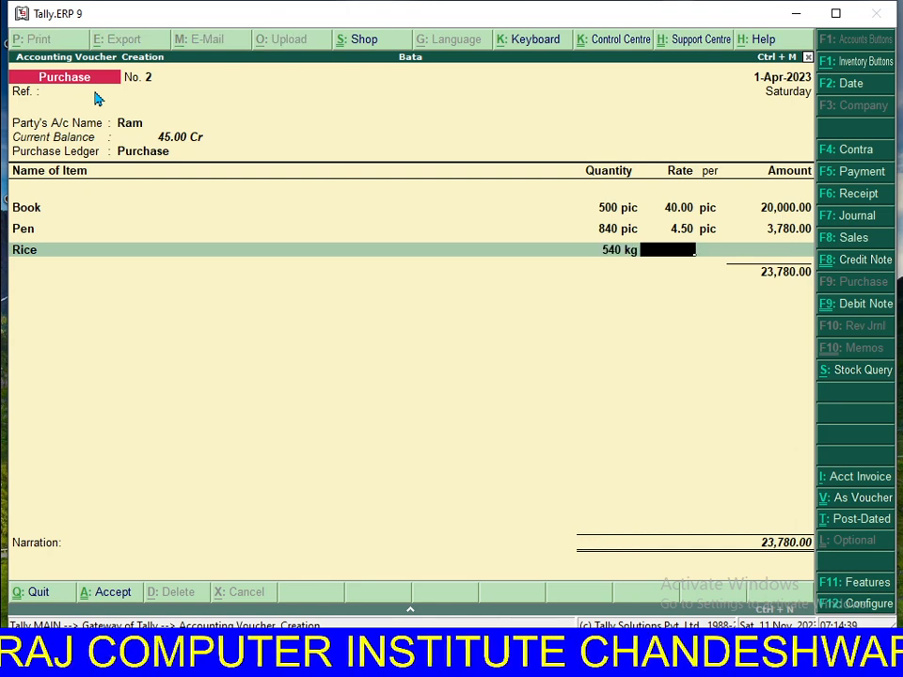
type("35")
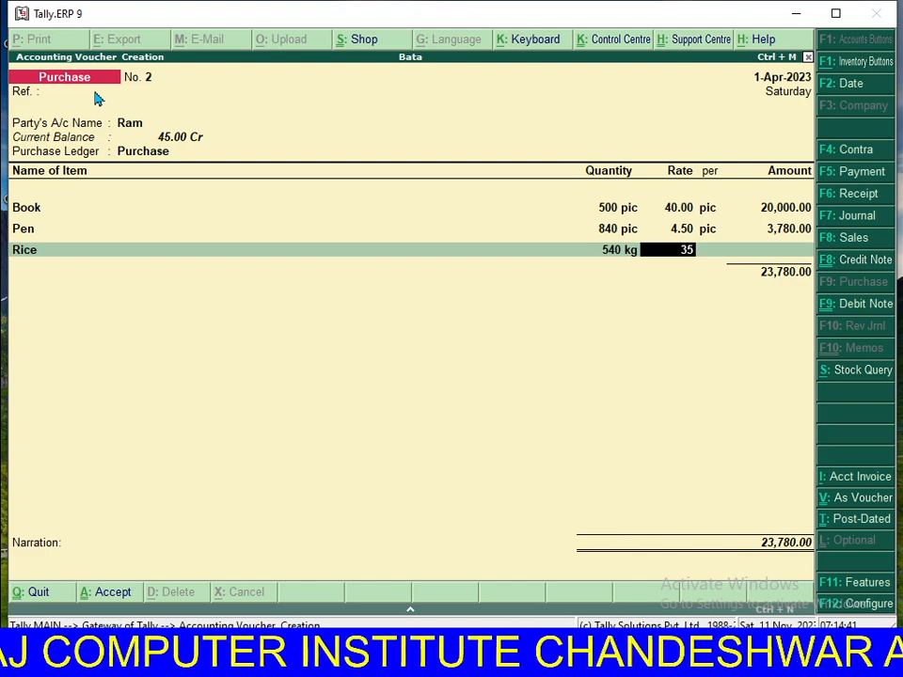
key("Return")
key("Return")
Step: End the purchase voucher's item list, leave the narration blank and save the voucher
key("Return")
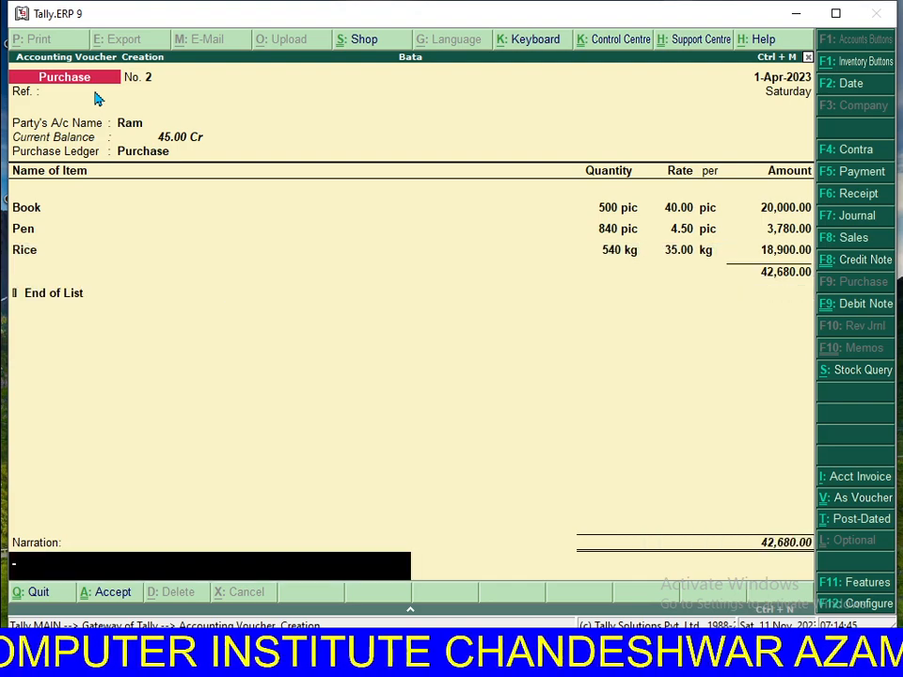
key("Return")
key("Return")
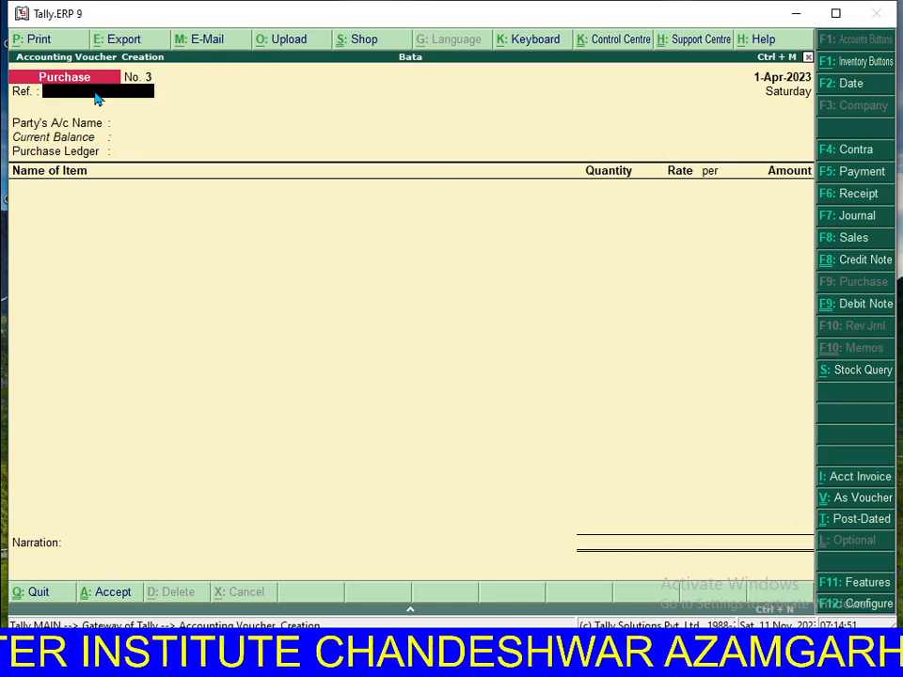
Step: Switch to a new Debit Note voucher and enter 01 as its reference
key("ctrl+F9")
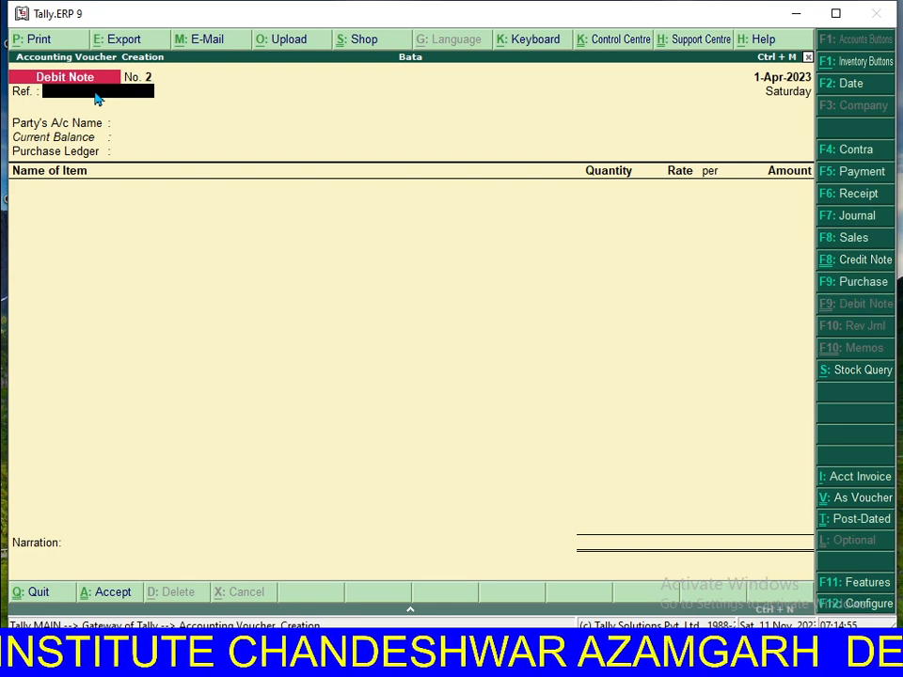
key("Return")
key("BackSpace")
type("0")
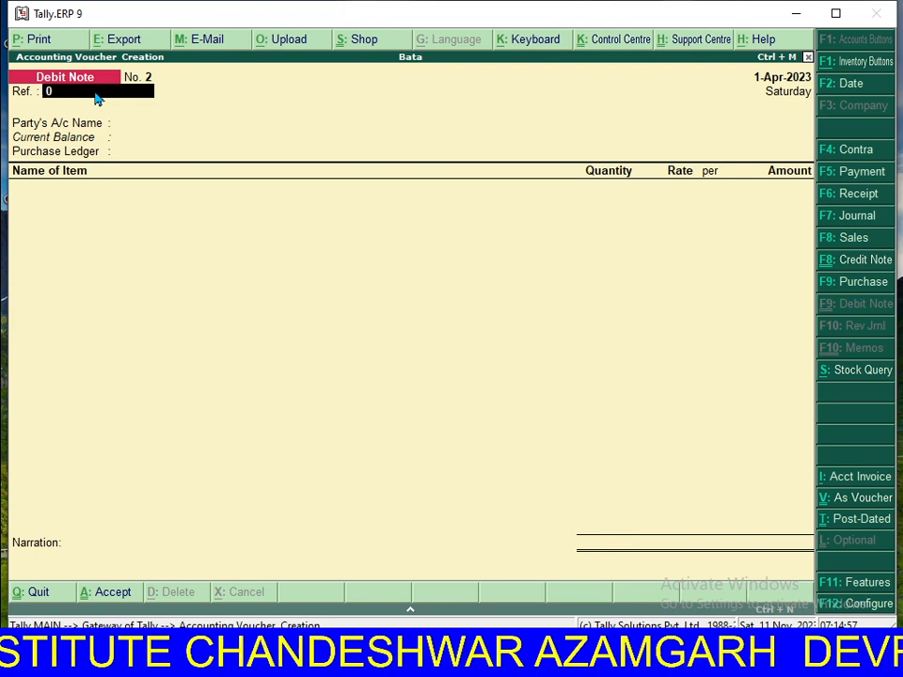
type("1")
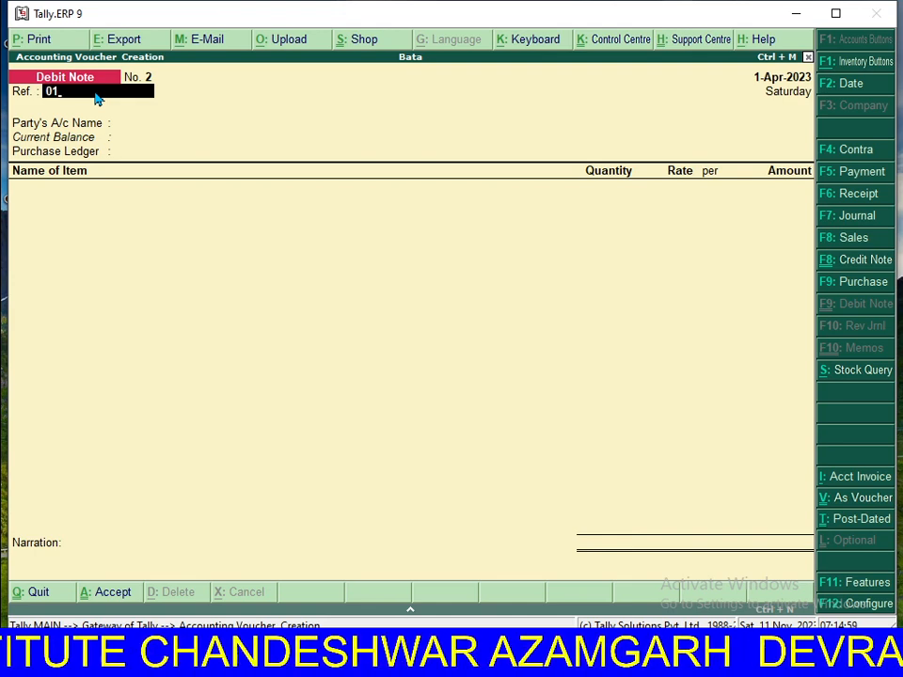
key("Return")
Step: Set the supplier's ledger as the debit note party with blank party details, and choose the Purchase Return ledger
key("Down")
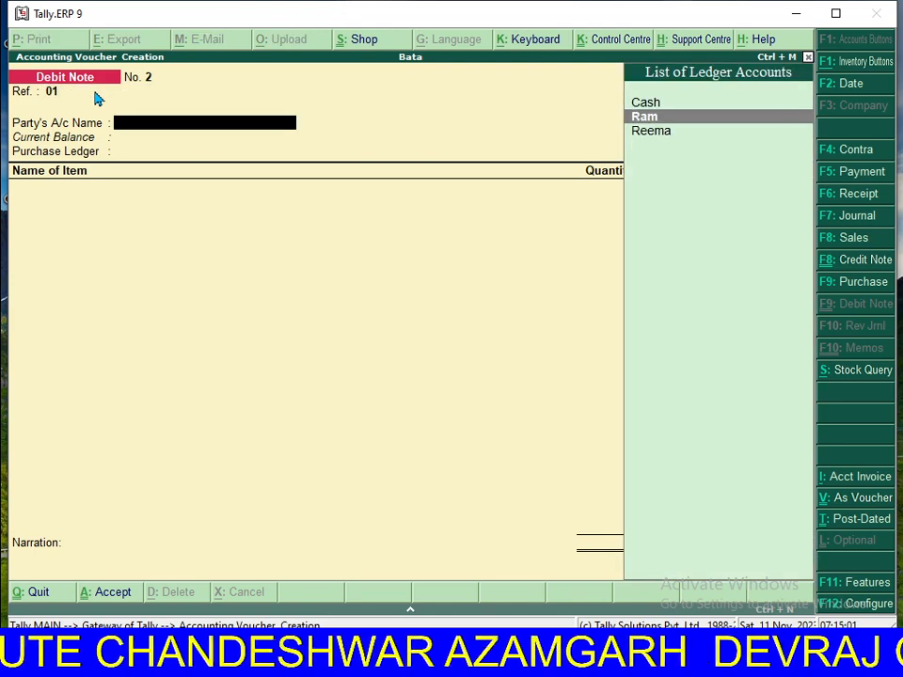
key("Return")
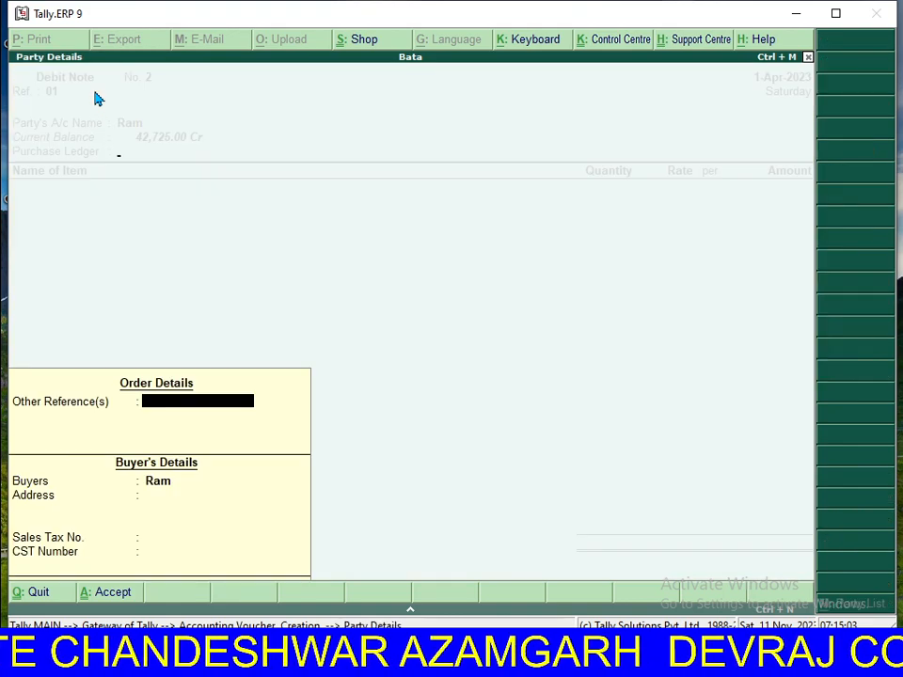
key("ctrl+a")
key("Return")
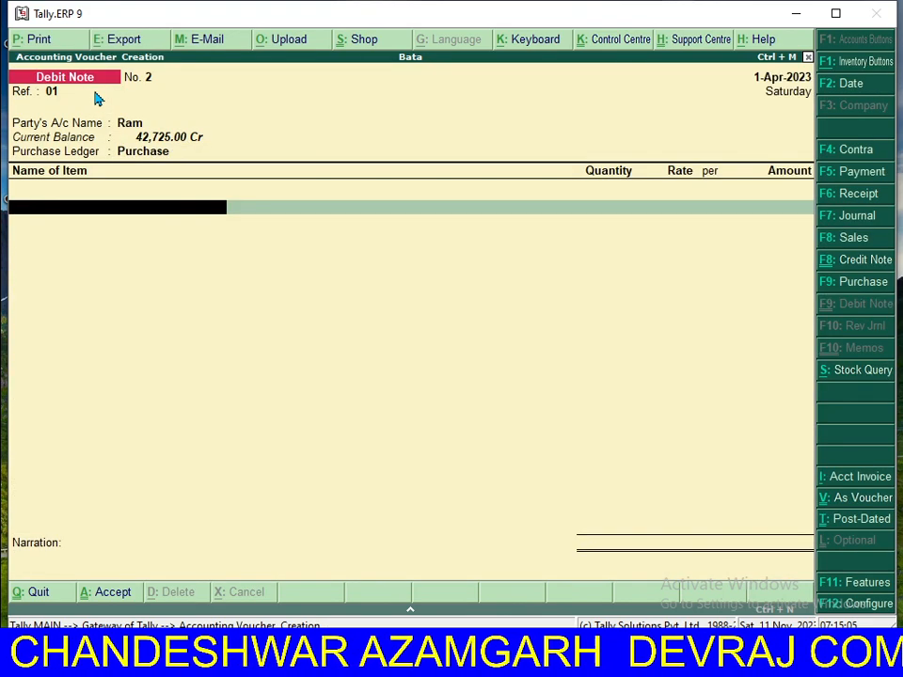
key("BackSpace")
key("Down")
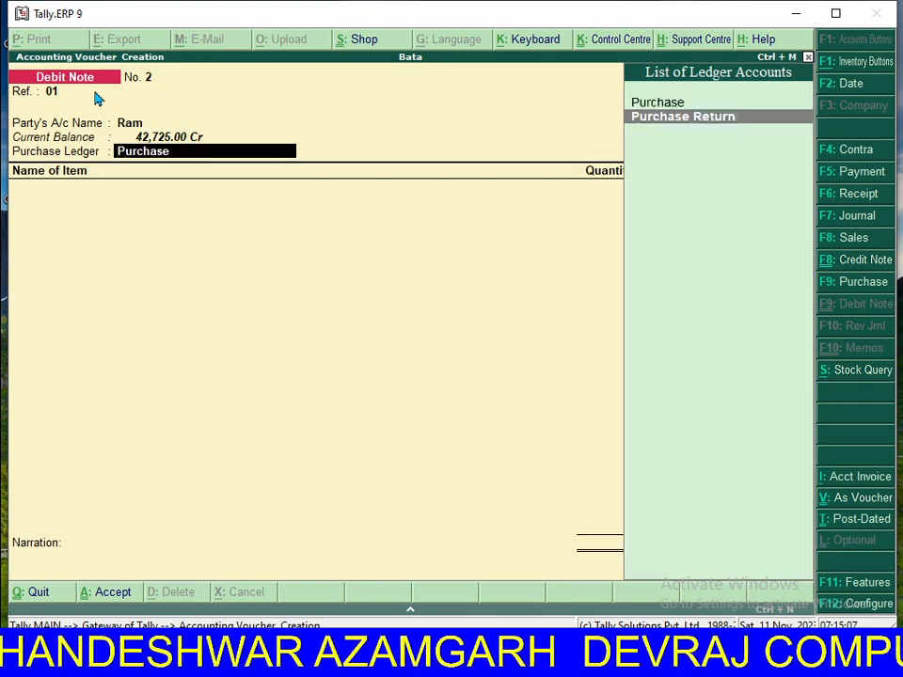
key("Return")
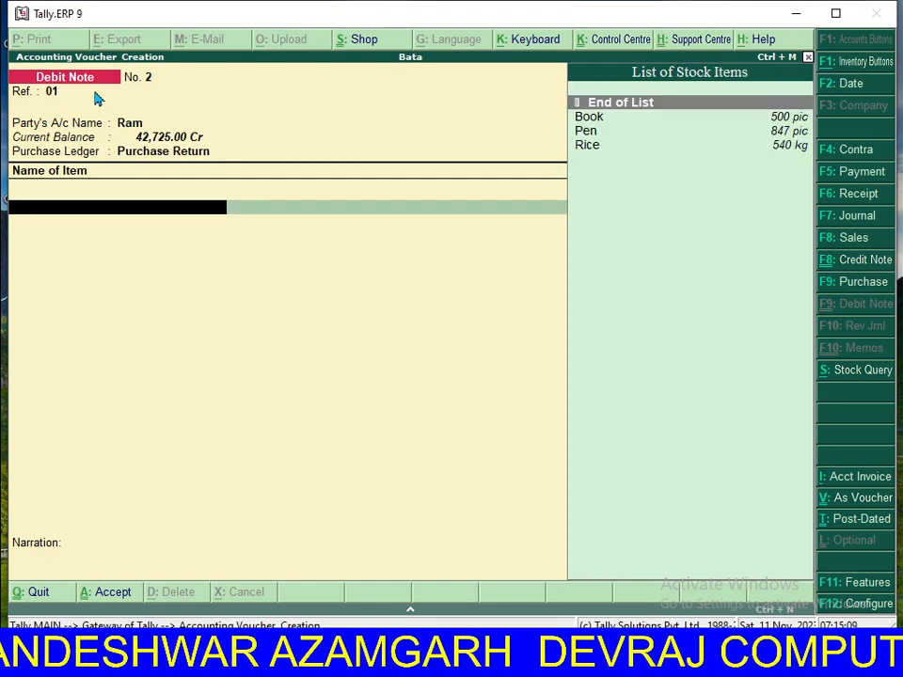
Step: Add the Book item to the debit note with a quantity of 100 pic, keeping the rate of 40.00 per pic
key("Down")
key("Return")
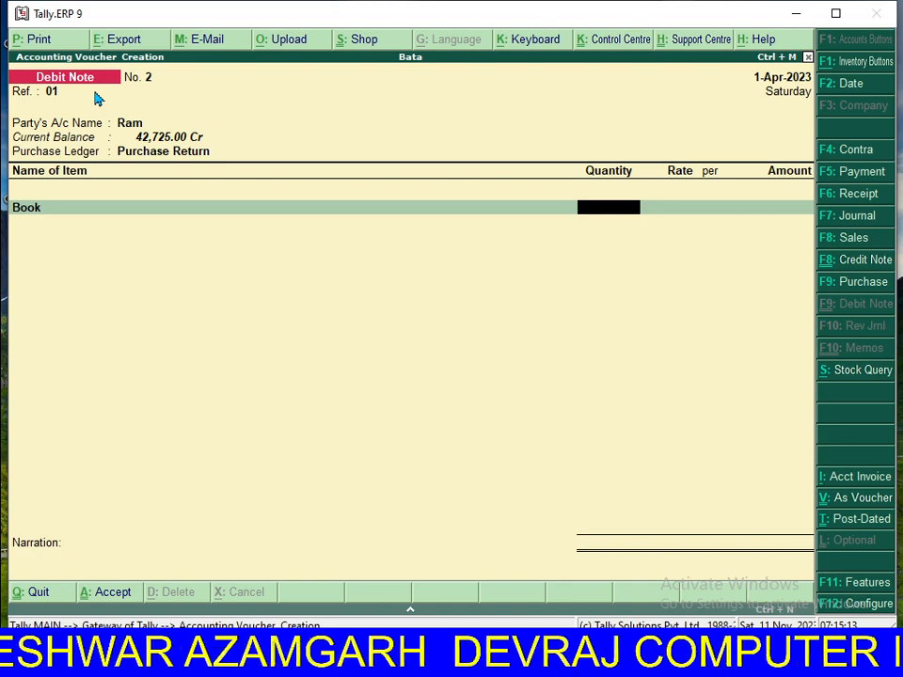
type("100")
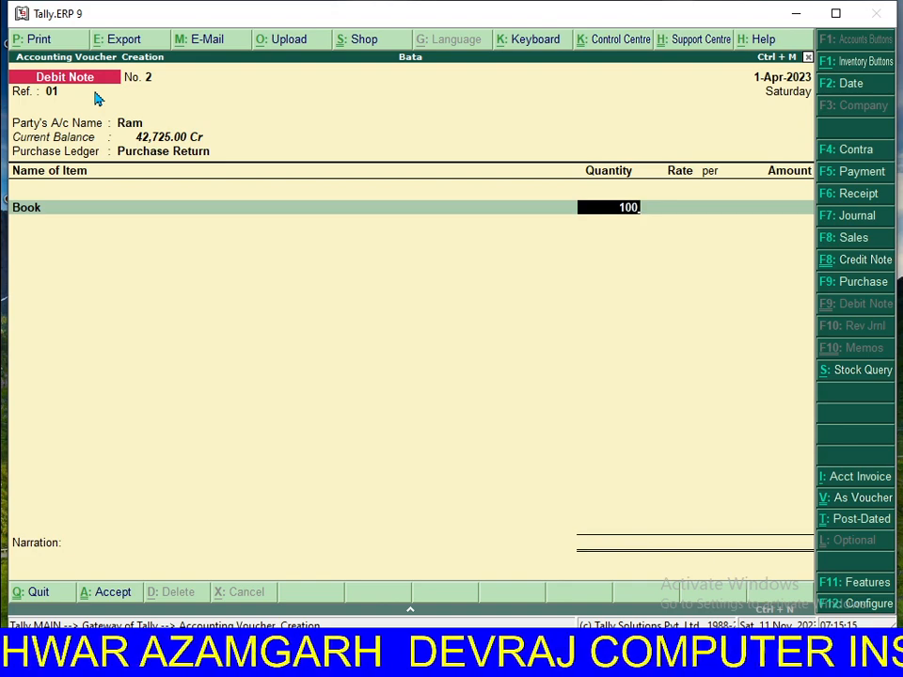
key("Return")
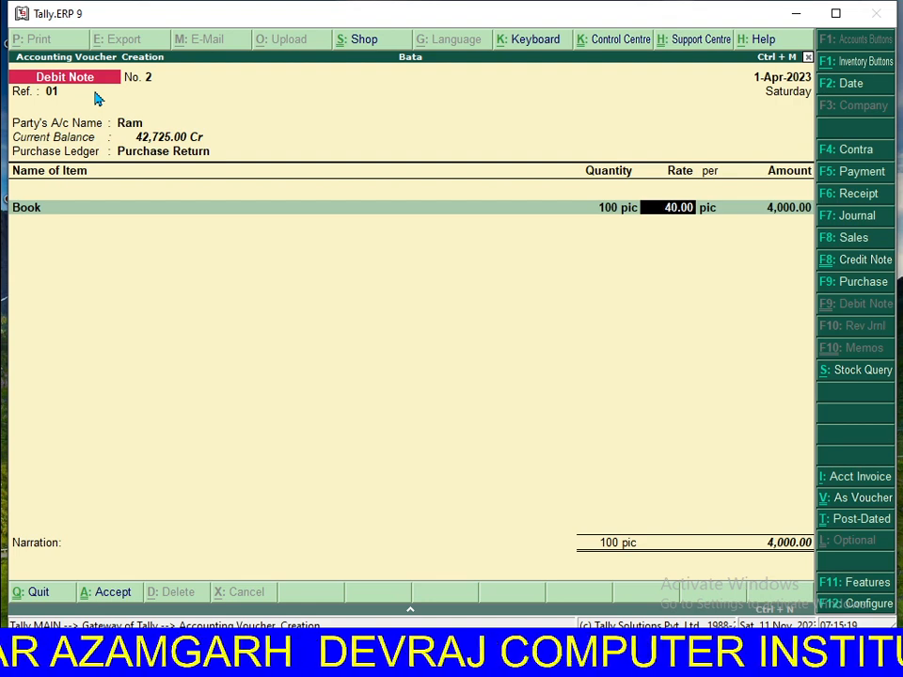
key("Return")
key("Return")
key("Return")
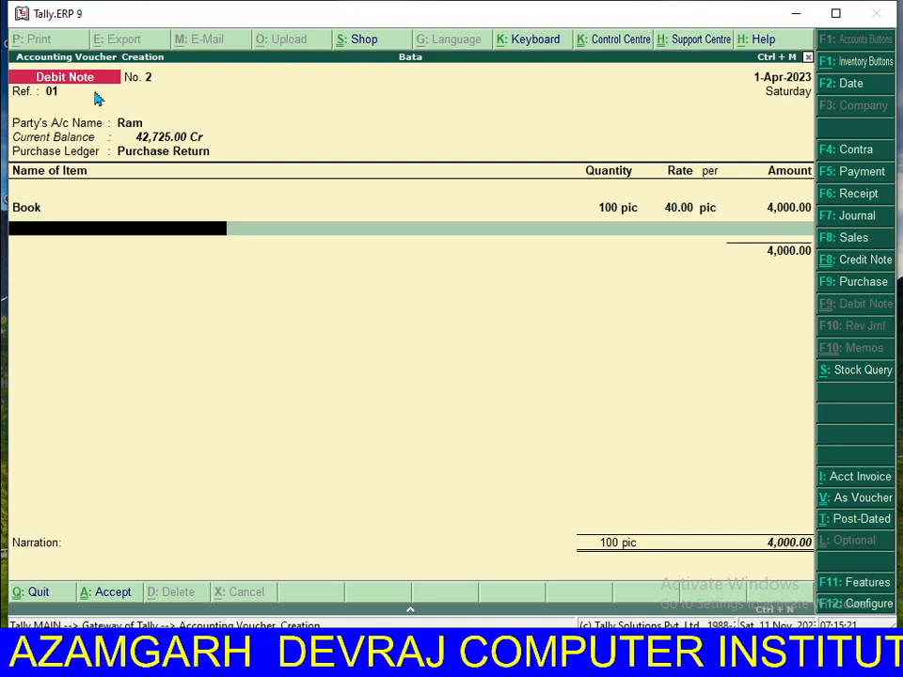
Step: Add the Pen item to the debit note with a quantity of 47 pic at a rate of 4.50 per pic
key("Down")
key("Down")
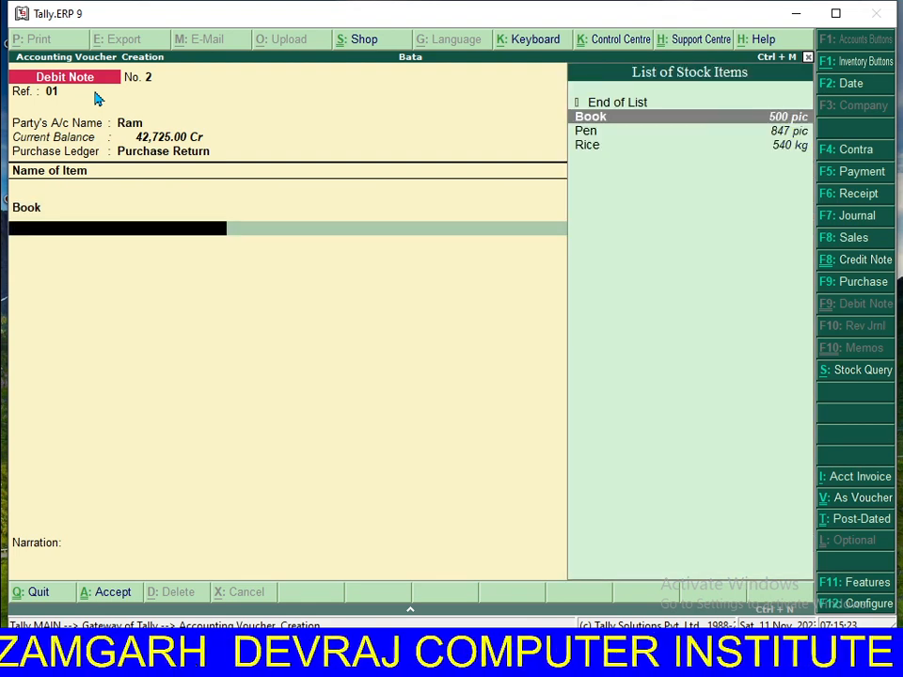
key("Return")
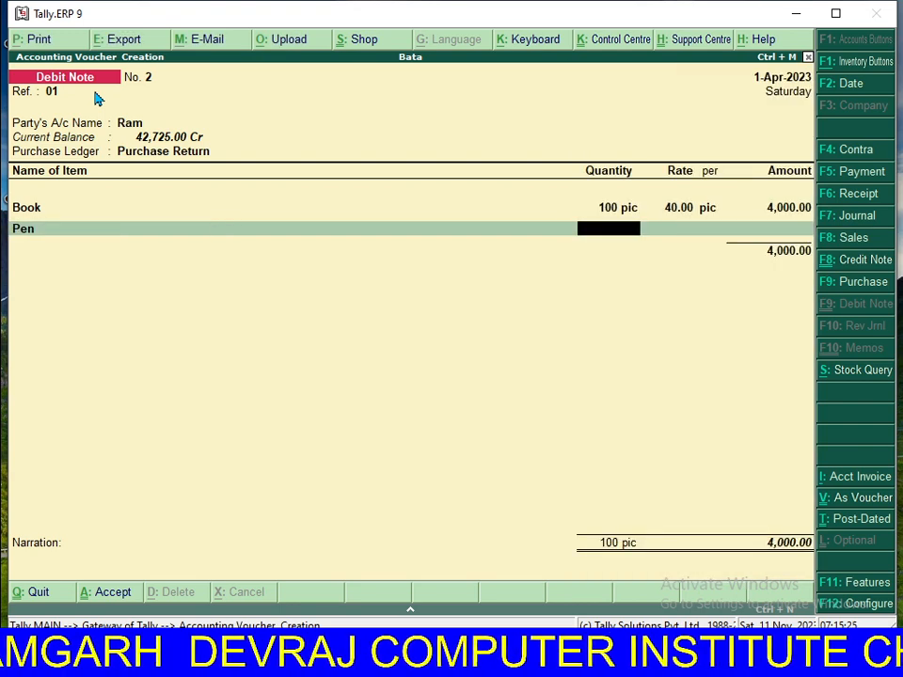
type("47")
key("Return")
type("4.50")
key("Return")
key("Return")
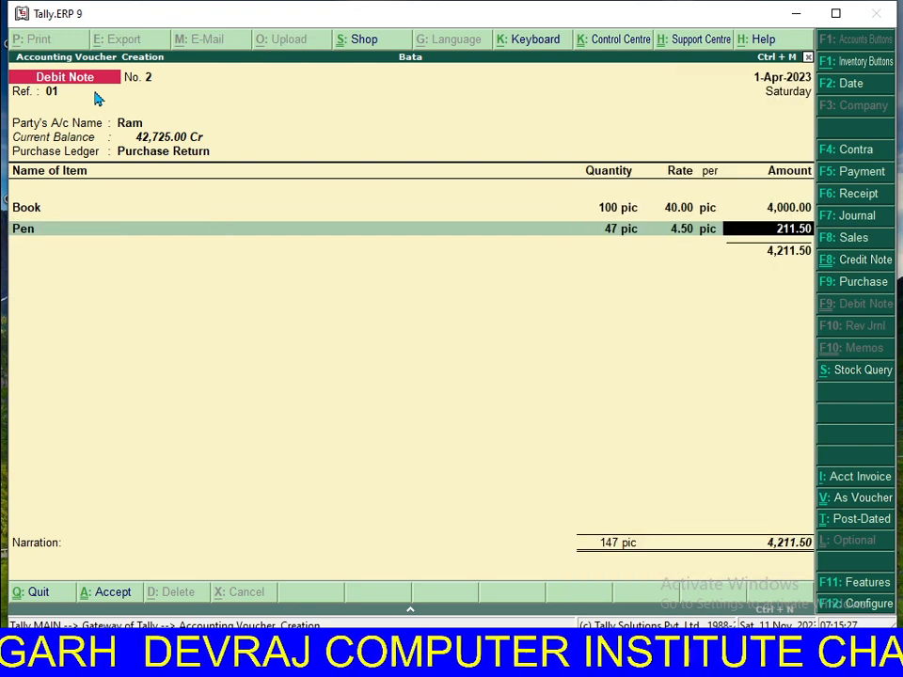
key("Return")
Step: Add the Rice item to the debit note with a quantity of 40 kg, keeping the rate of 35.00 per kg
key("Down")
key("Down")
key("Down")
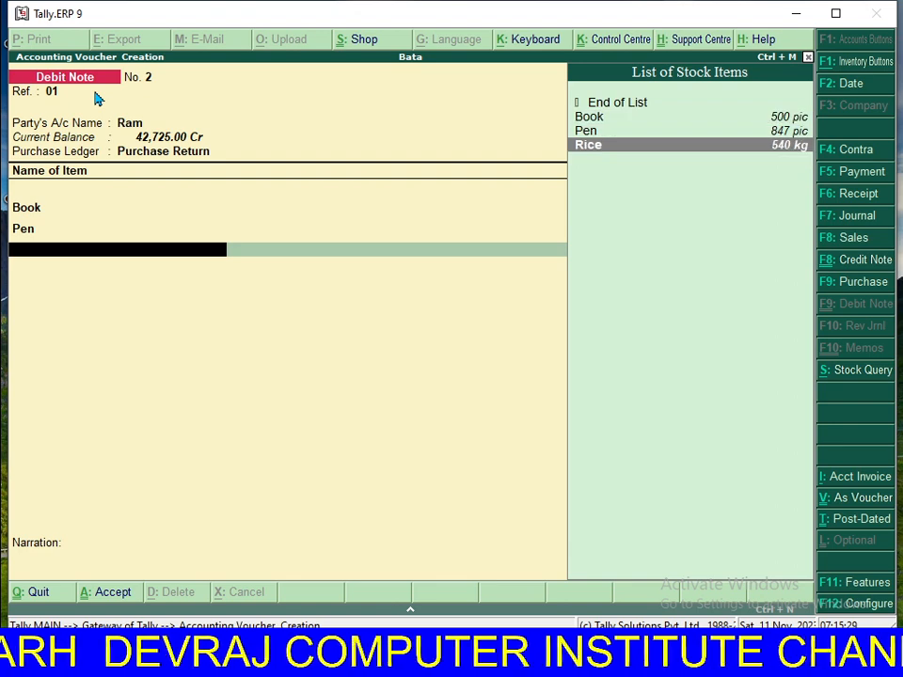
key("Return")
type("40")
key("Return")
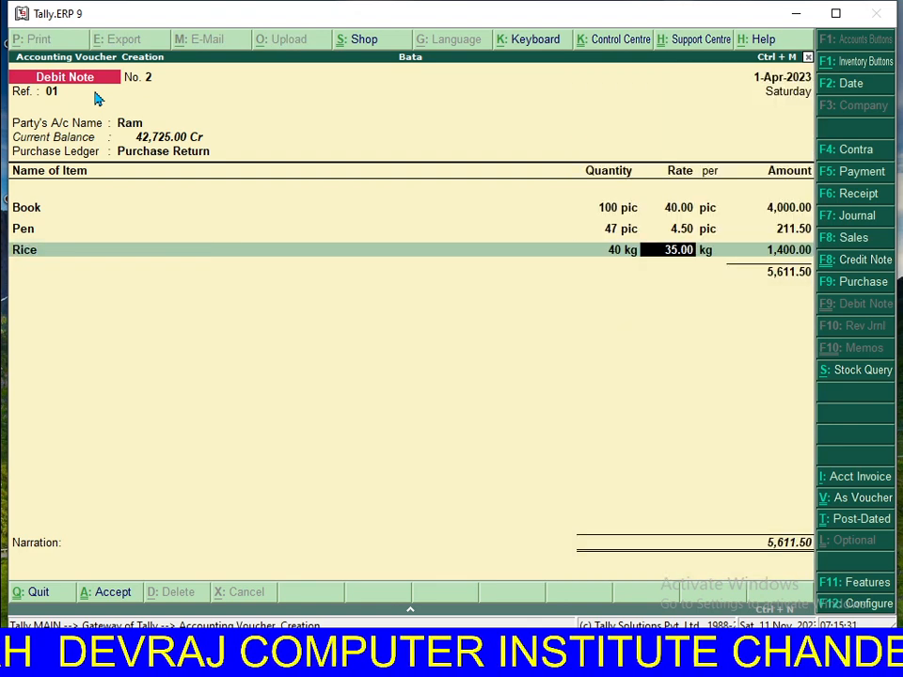
key("Return")
key("Return")
Step: End the debit note's item list, leave the narration blank and save the voucher
key("Return")
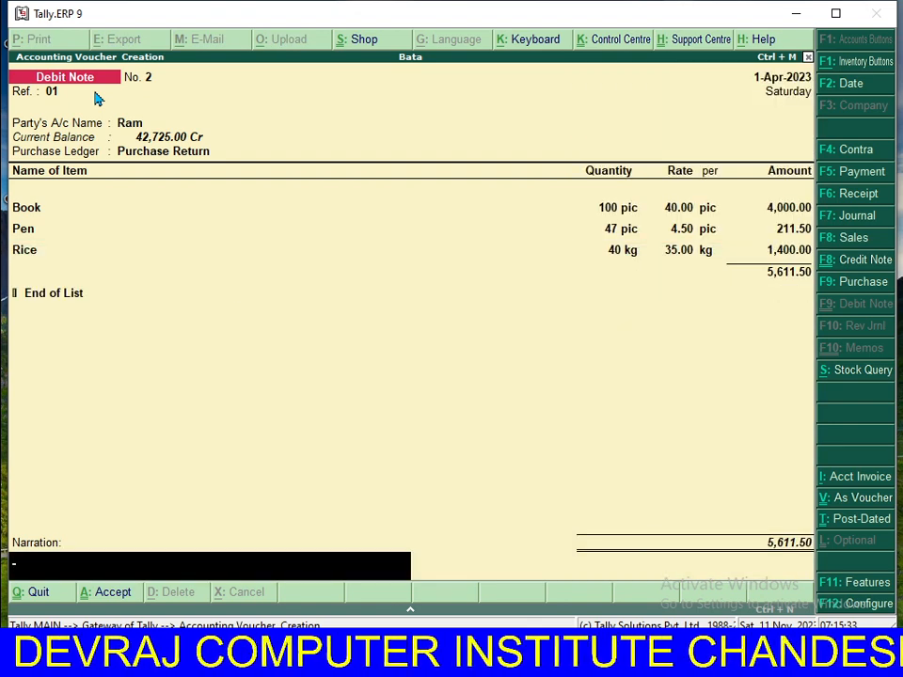
key("Return")
key("Return")
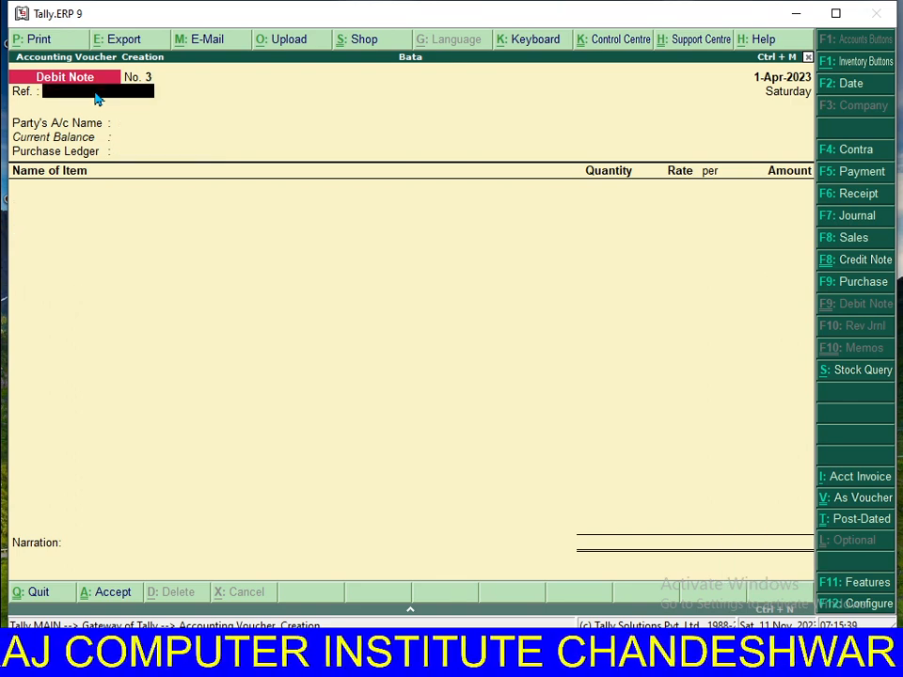
Step: Start a Sales voucher without a reference, set the customer's ledger as party with unchanged party details, and choose the Sale ledger
key("F8")
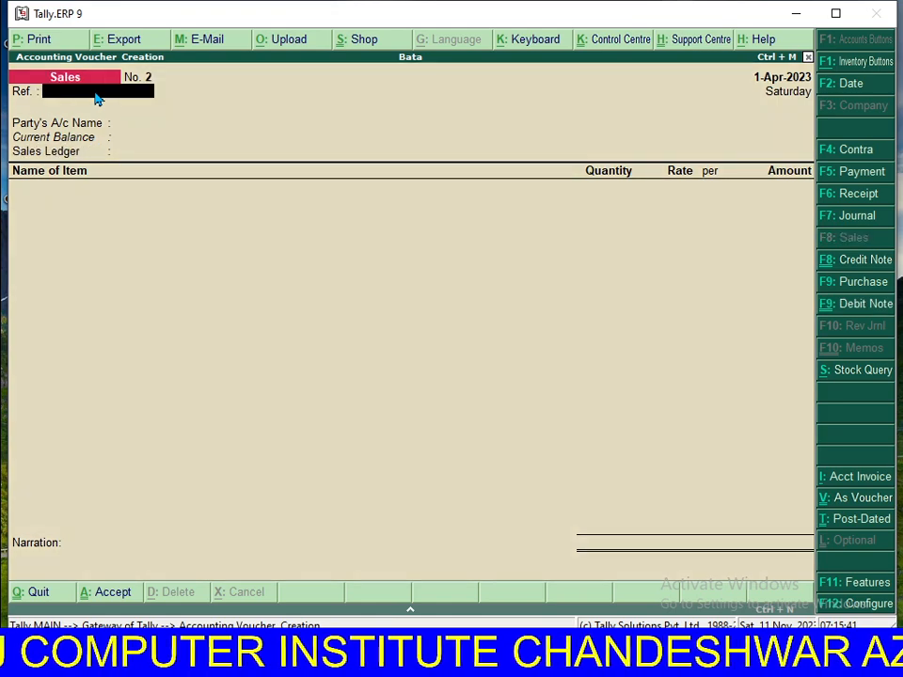
key("Return")
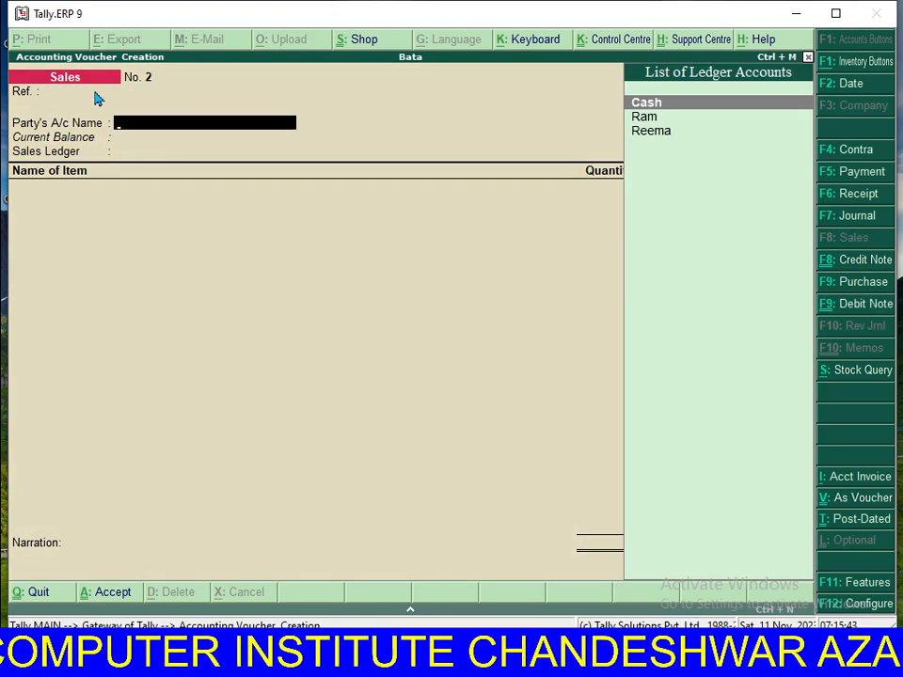
key("Down")
key("Down")
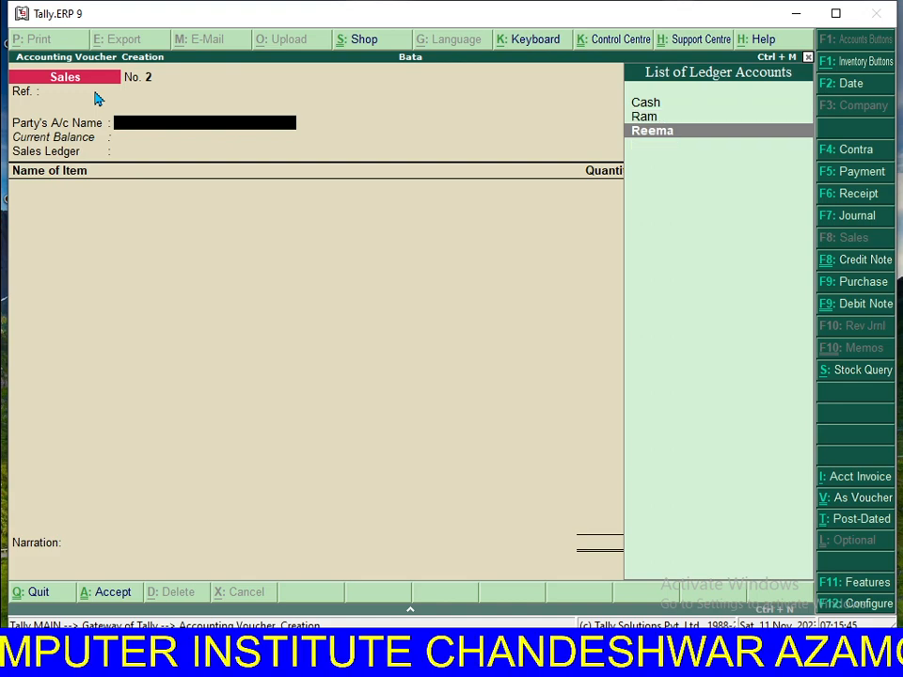
key("Return")
key("ctrl+a")
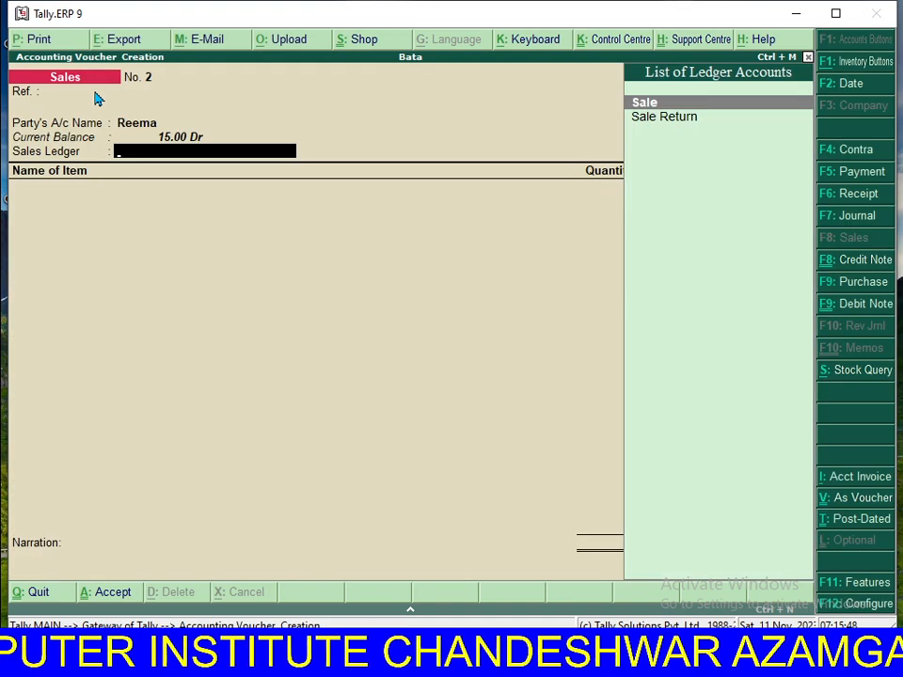
key("Return")
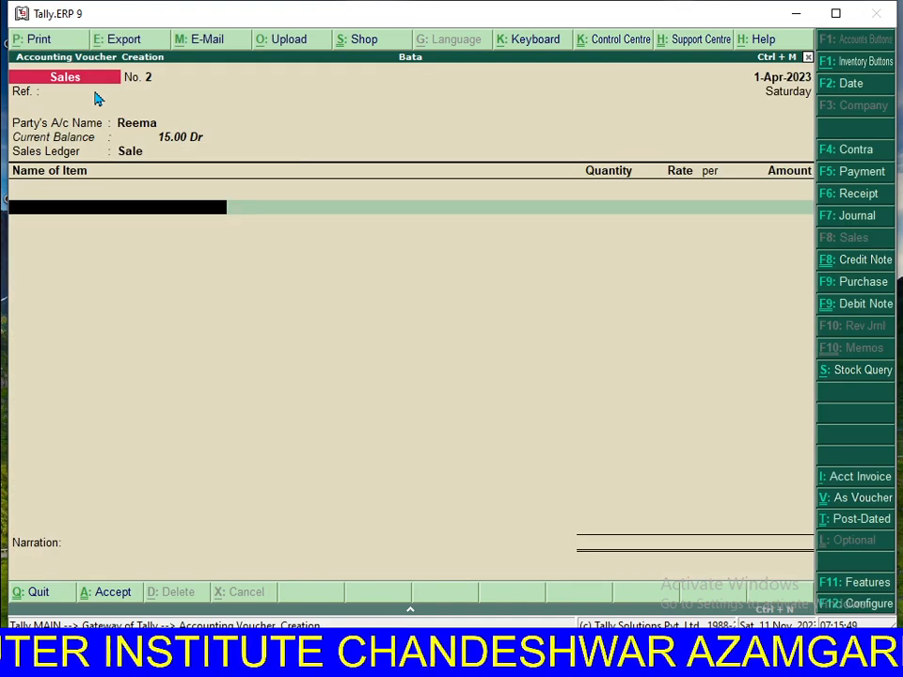
Step: Add the Book item to the sales voucher with a quantity of 300 pic at a rate of 45.00 per pic
key("Down")
key("Return")
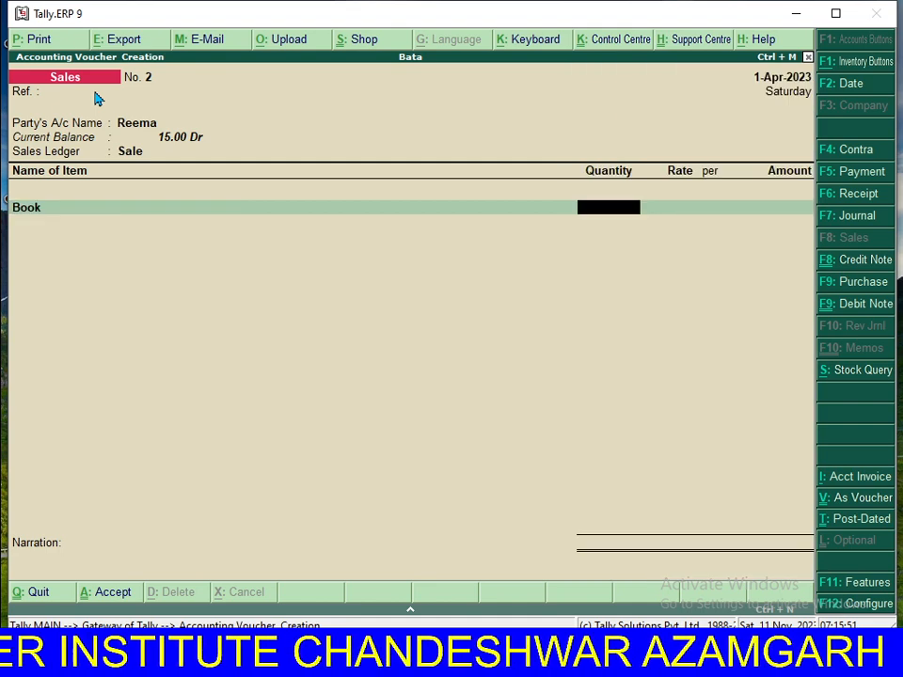
type("400")
key("BackSpace")
key("BackSpace")
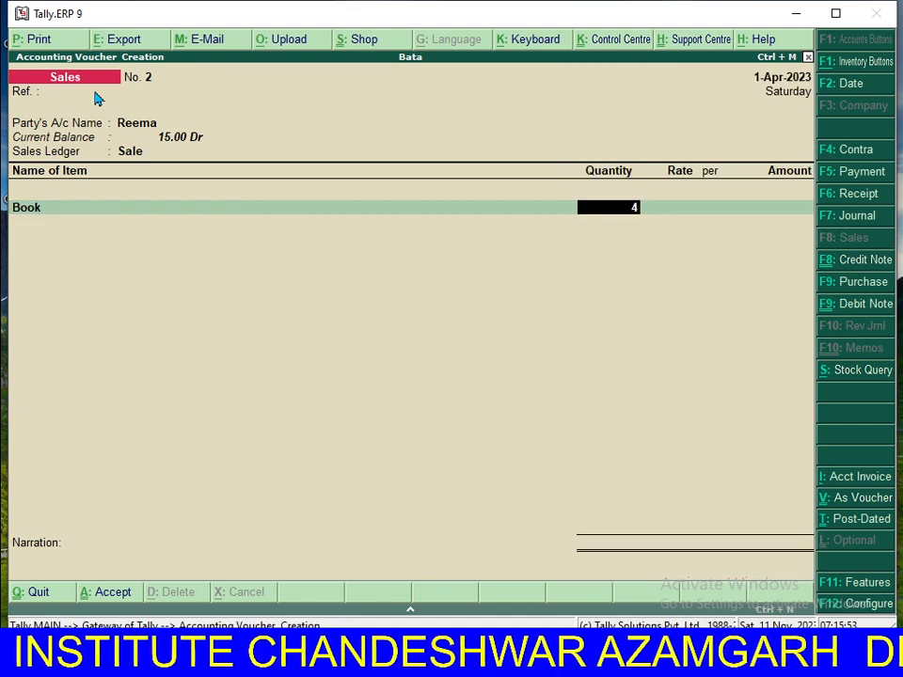
key("BackSpace")
type("300")
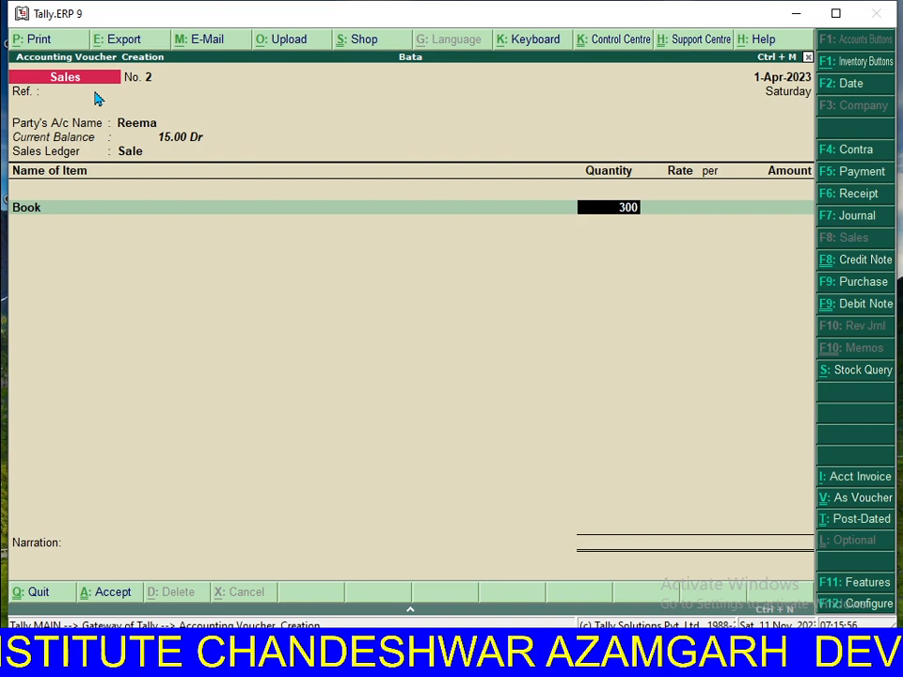
key("Return")
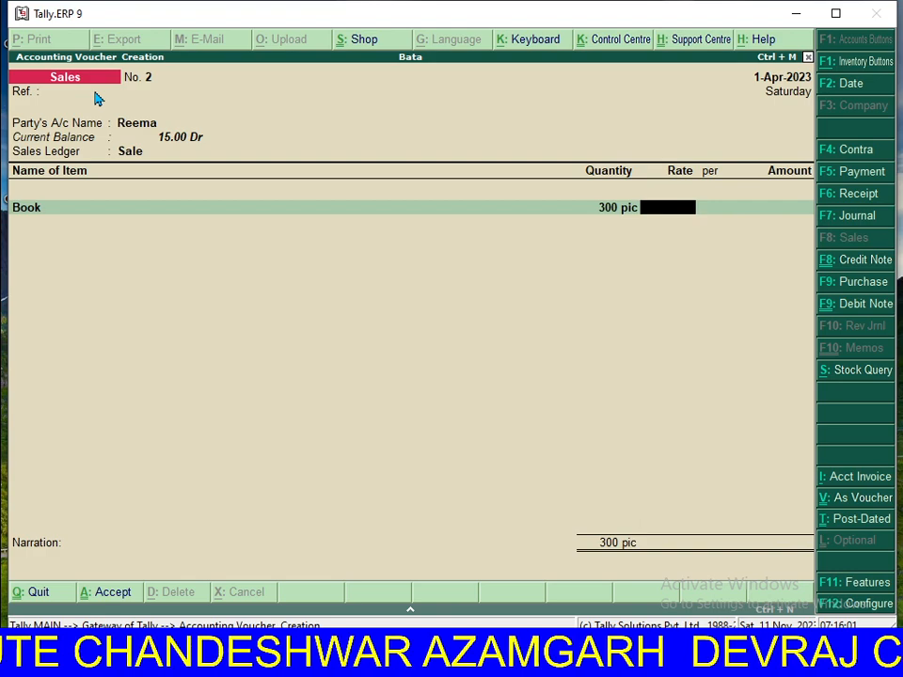
type("45")
key("Return")
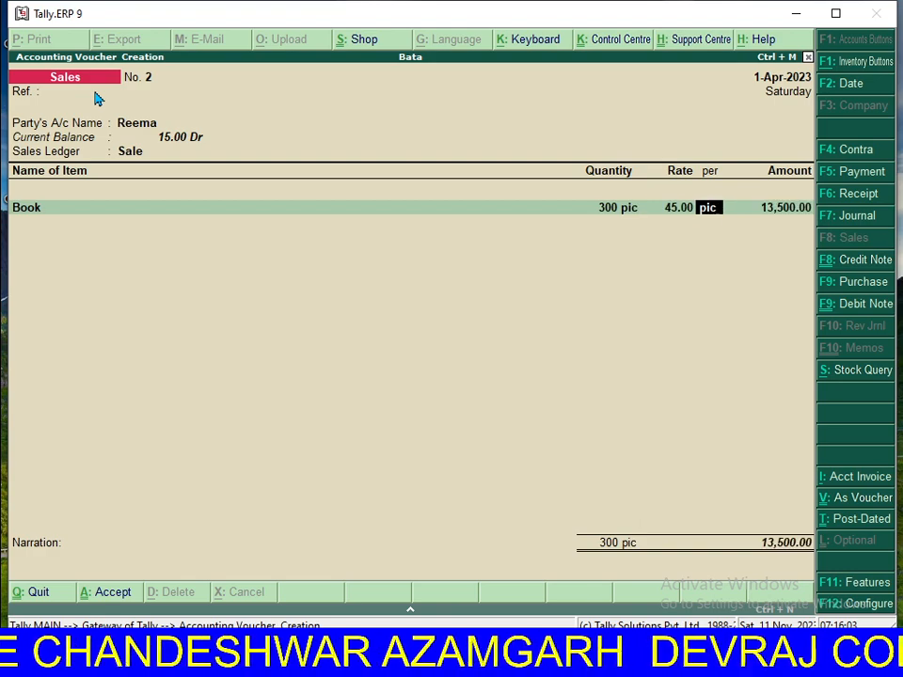
key("Return")
key("Return")
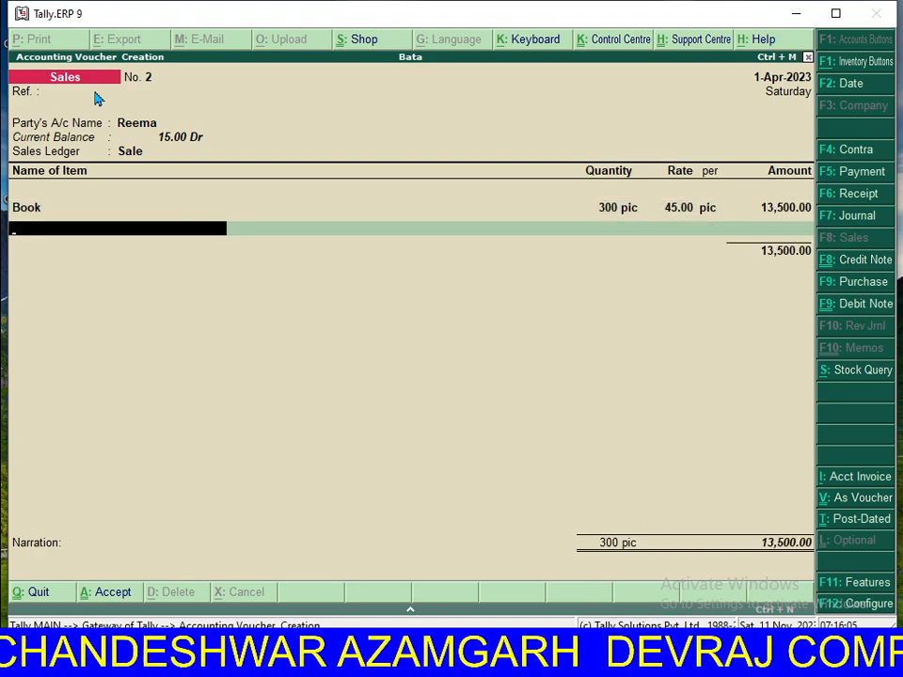
Step: Add the Pen item to the sales voucher with a quantity of 500 pic, keeping the rate of 5.00 per pic
key("Down")
key("Down")
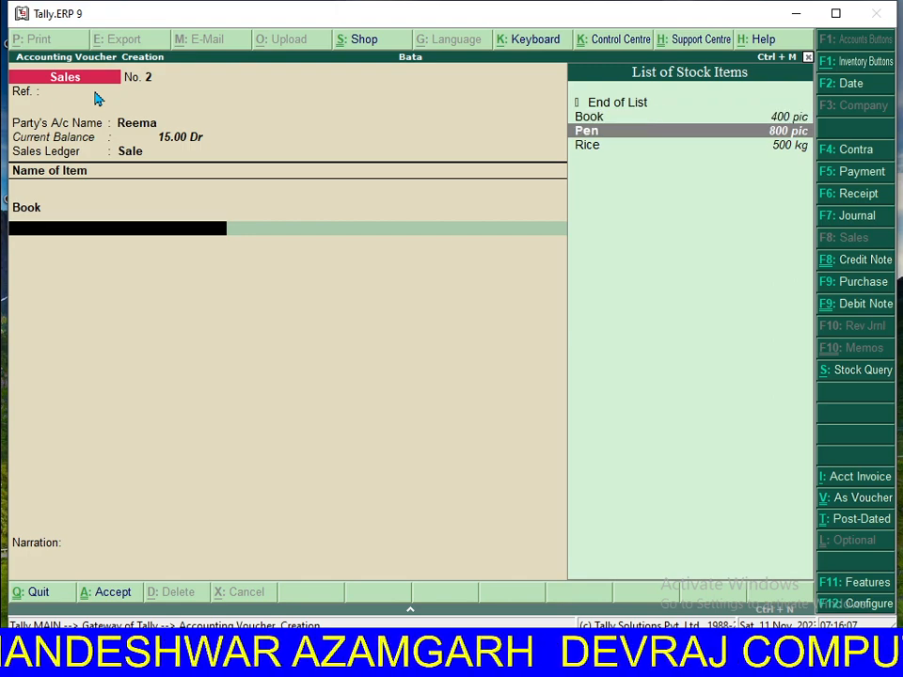
key("Up")
key("Down")
key("Return")
type("5")
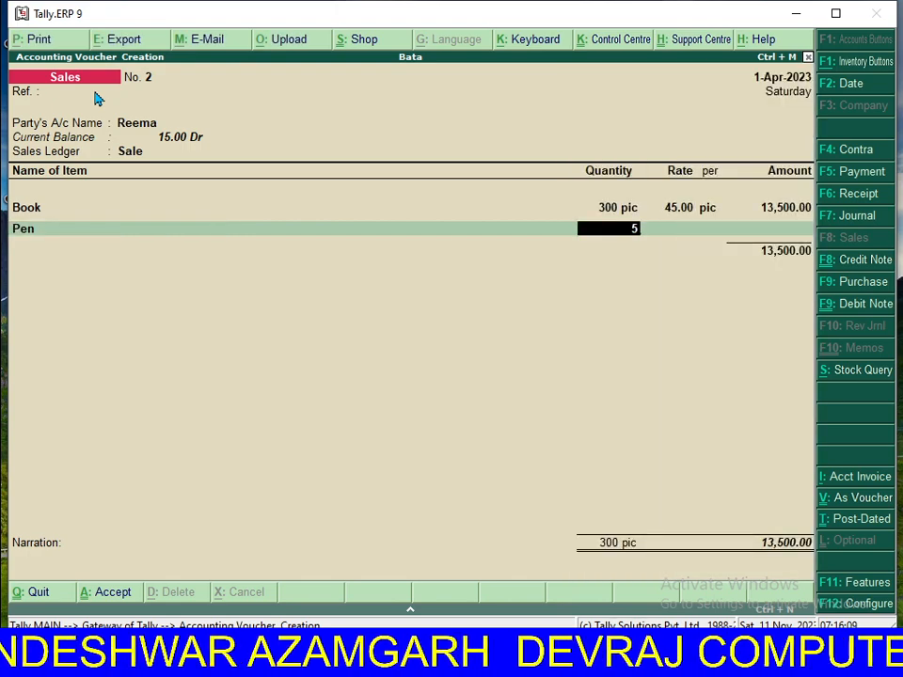
type("00")
key("Return")
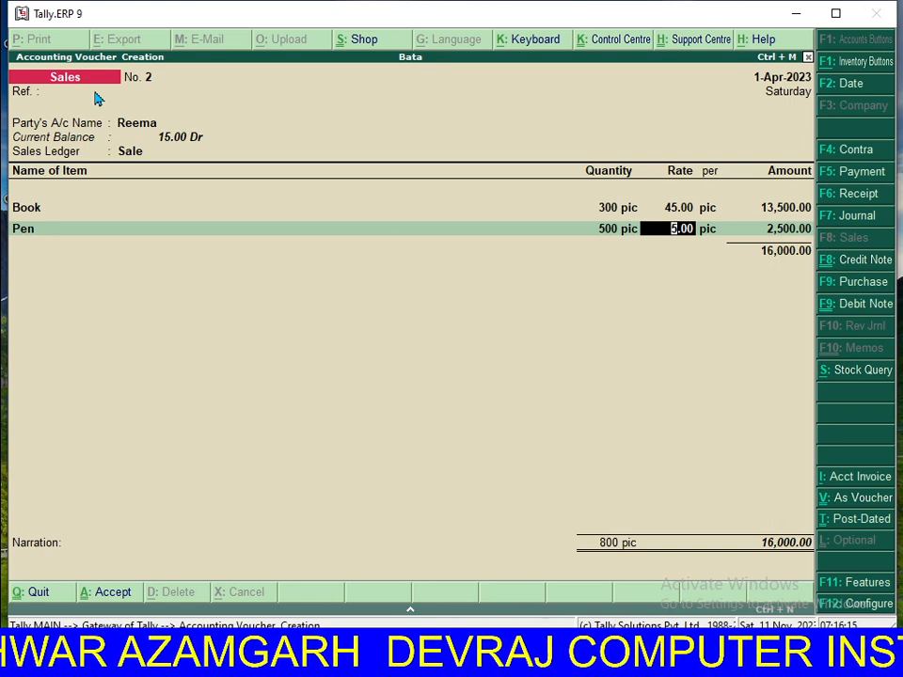
key("Return")
key("Return")
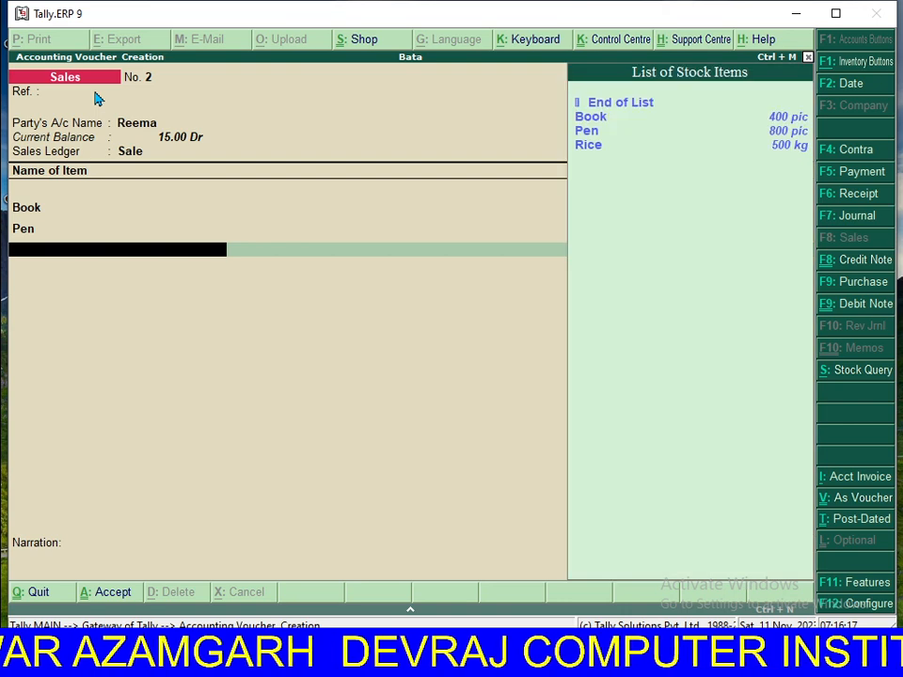
Step: Add the Rice item to the sales voucher with a quantity of 450 kg at a rate of 42.00 per kg
key("Down")
key("Down")
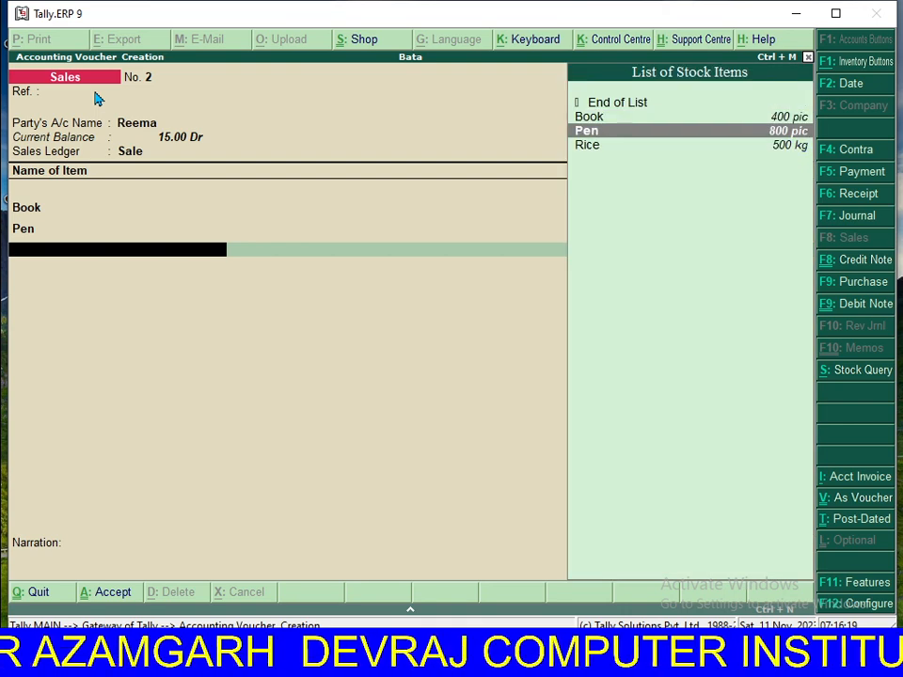
key("Down")
key("Return")
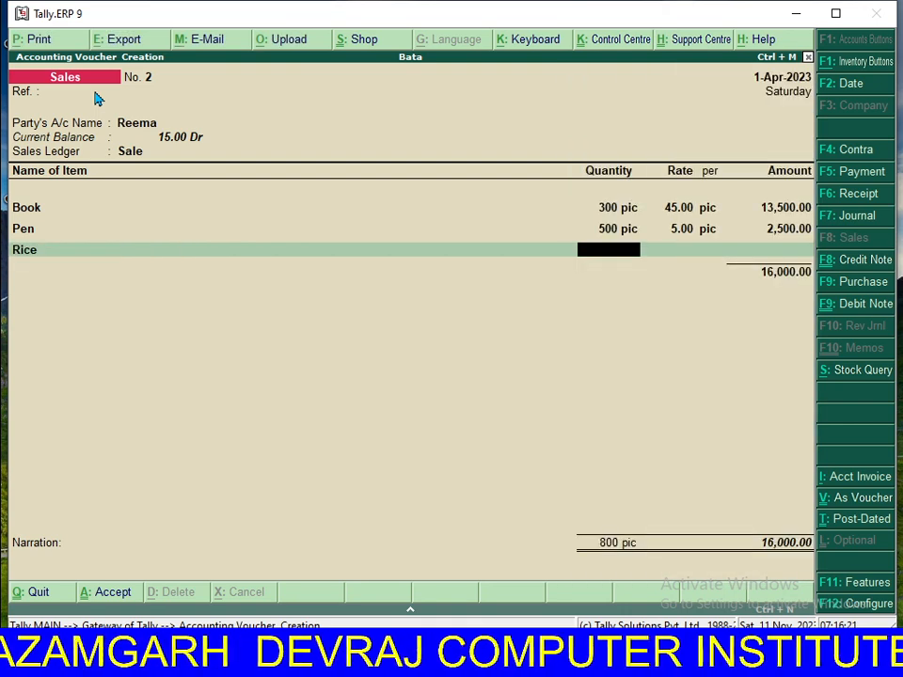
type("4")
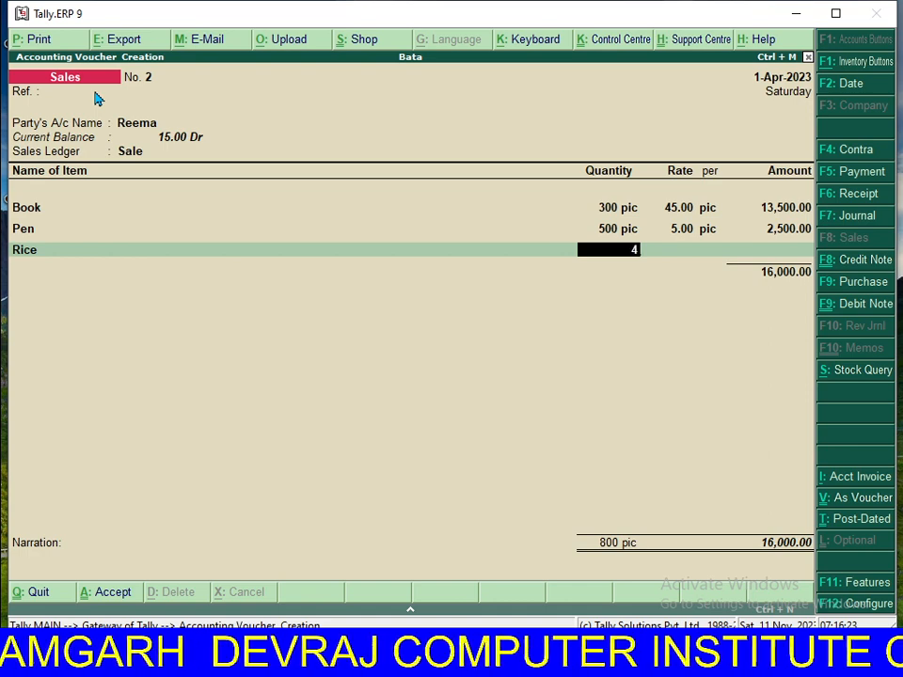
type("50")
key("Return")
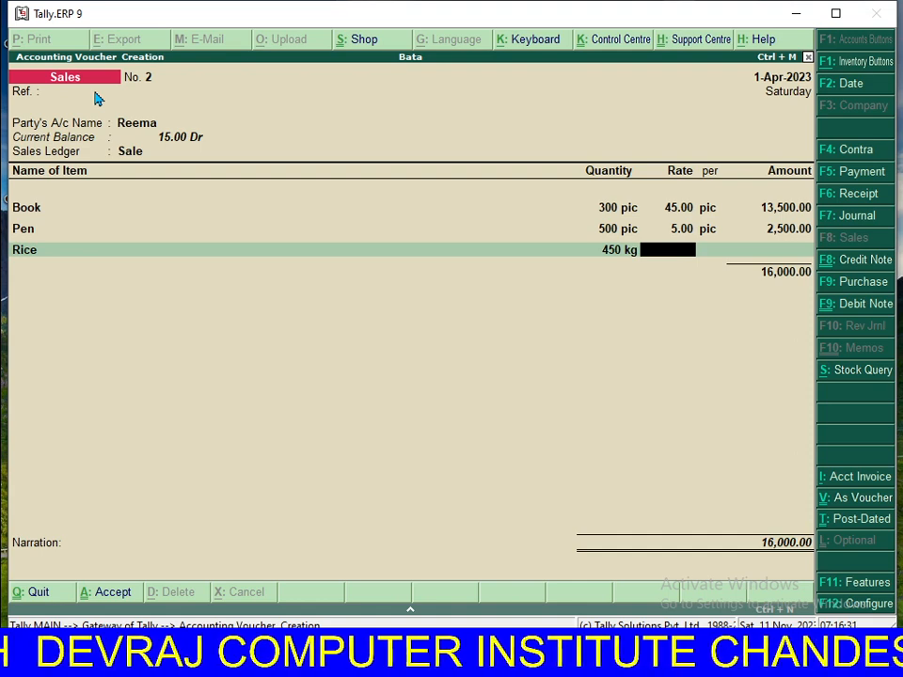
type("42")
key("Return")
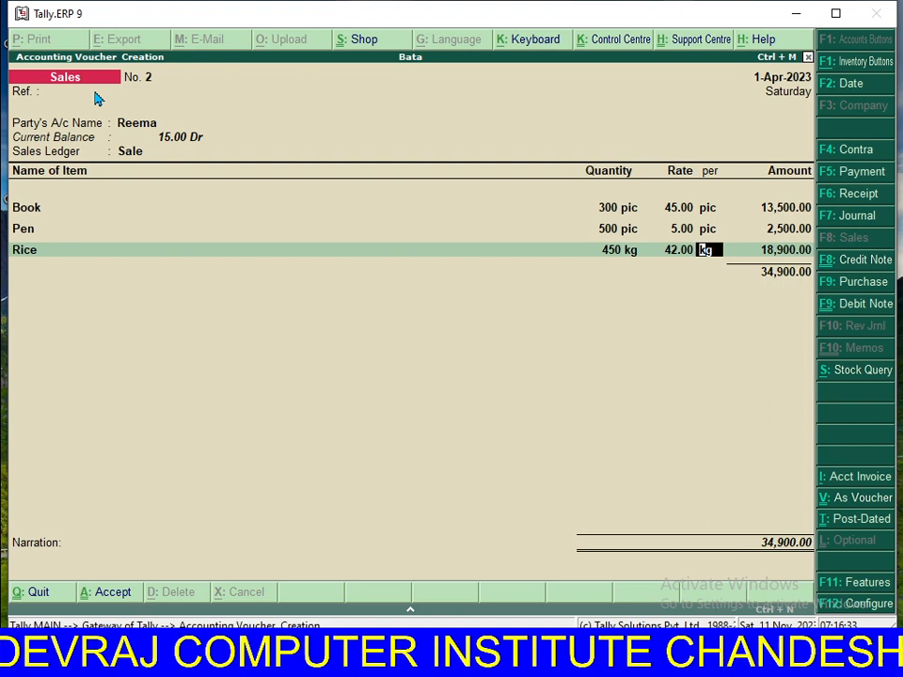
key("Return")
key("Return")
Step: End the sales voucher's item list, leave the narration blank and save the voucher
key("Return")
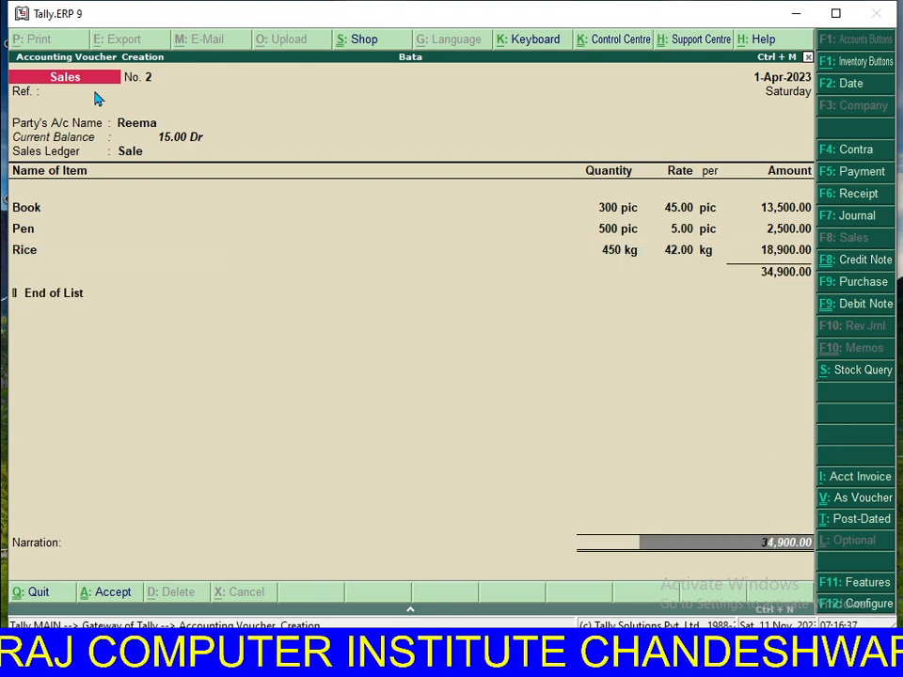
key("Return")
key("Return")
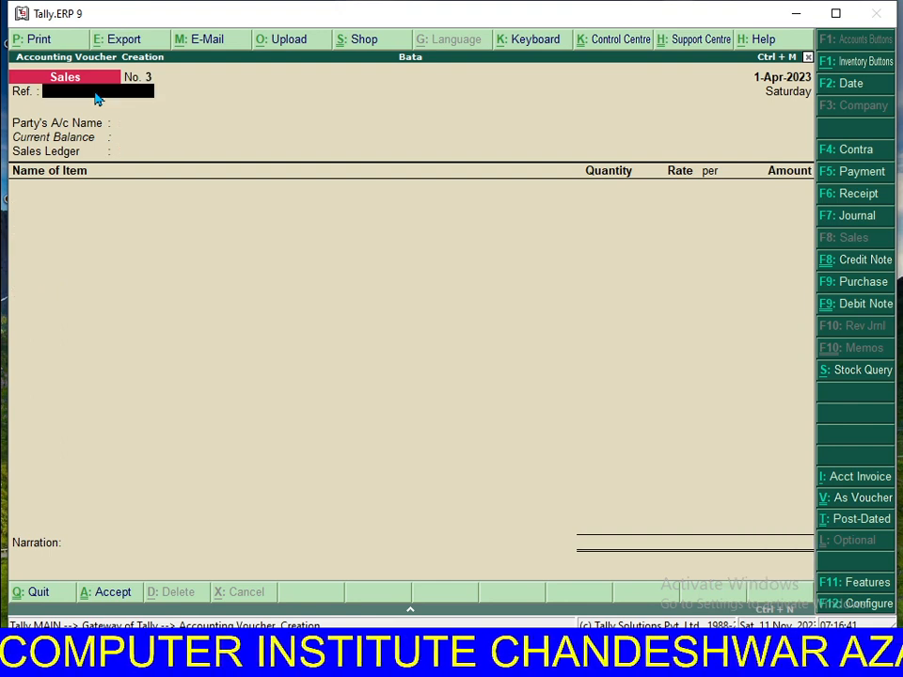
Step: Switch to a new Credit Note voucher for the sales return
key("ctrl+F8")
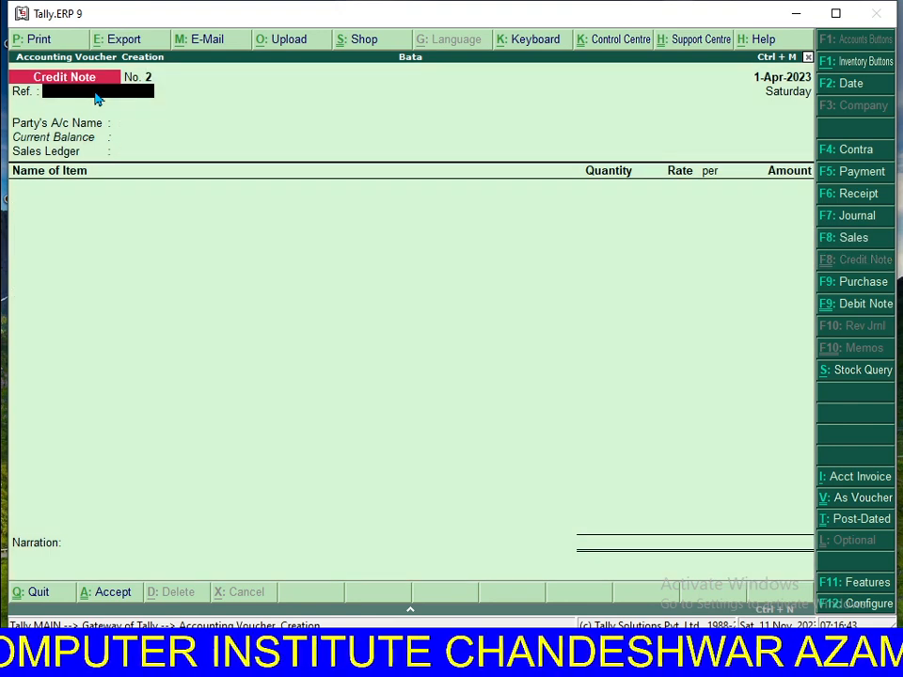